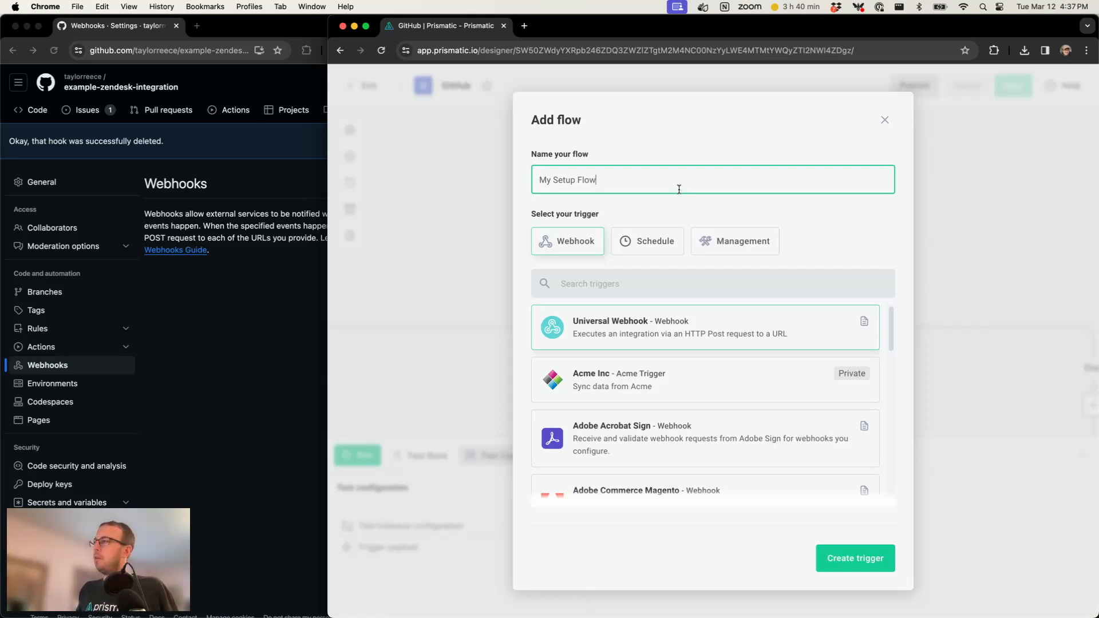
Create the My Setup Flow flow with the Instance Deploy management trigger.
click(715, 243)
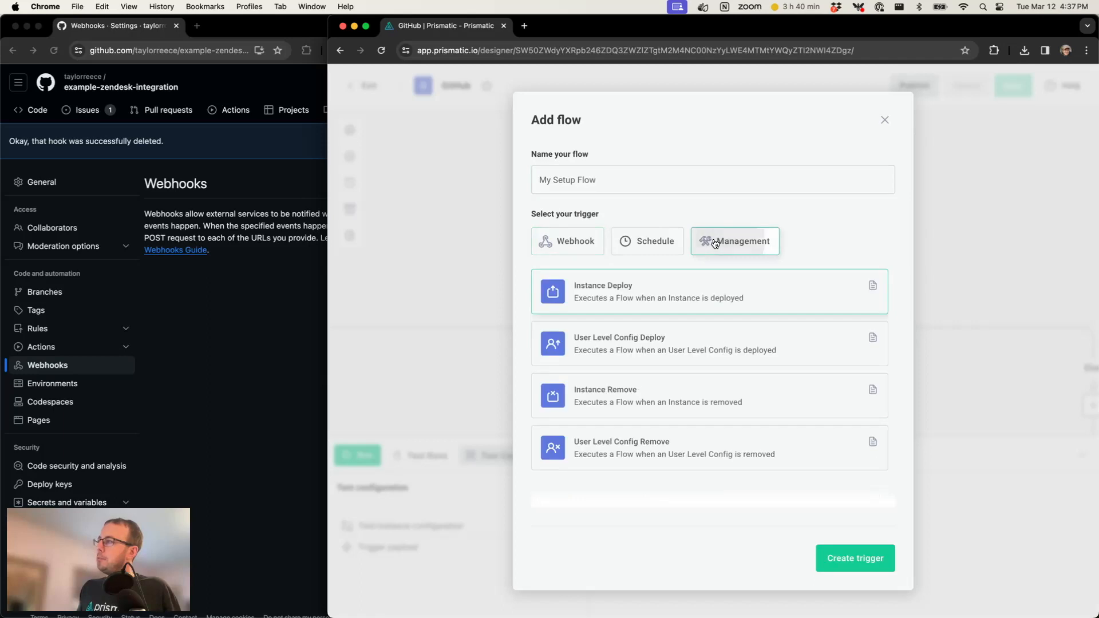
double_click(640, 294)
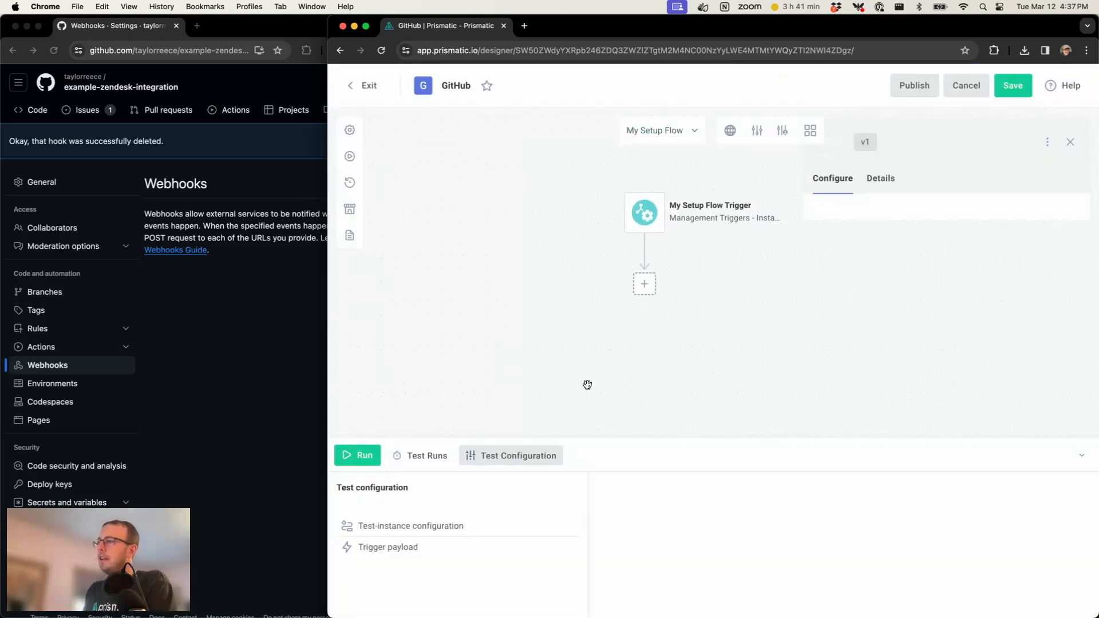
Run a test of My Setup Flow and expand webhookUrls in the trigger's output.
click(358, 455)
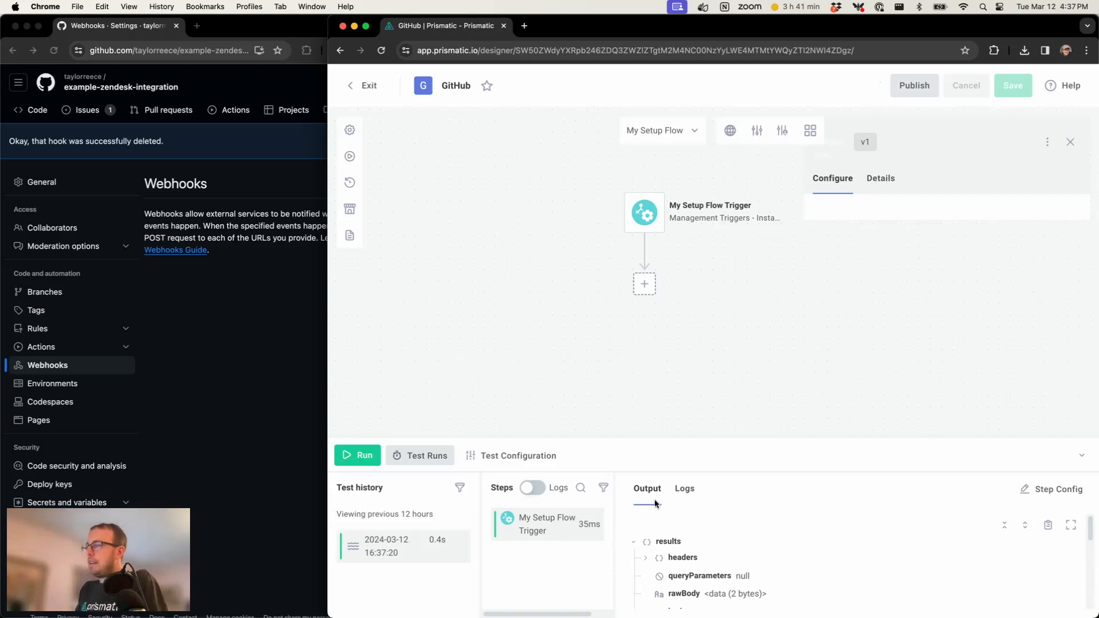
drag(668, 436, 657, 386)
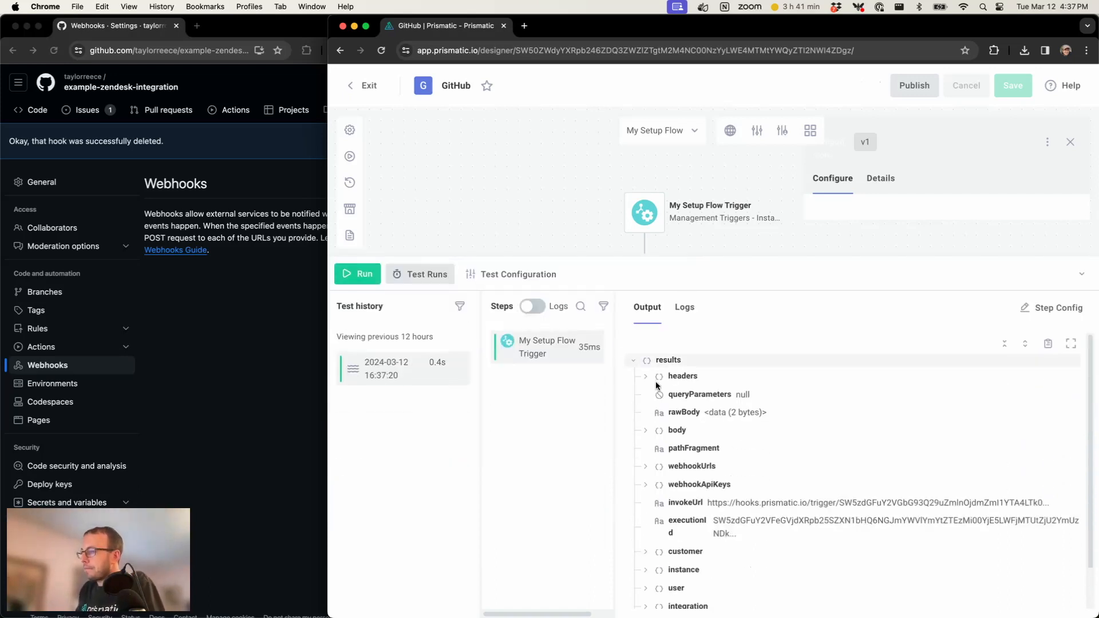
click(646, 468)
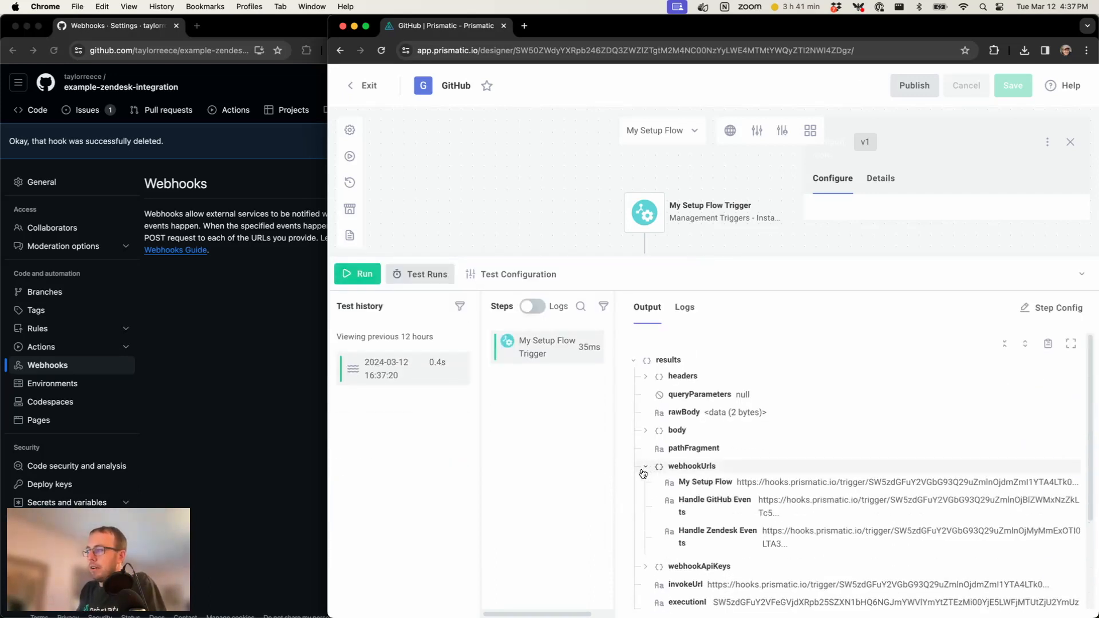
drag(613, 462, 570, 468)
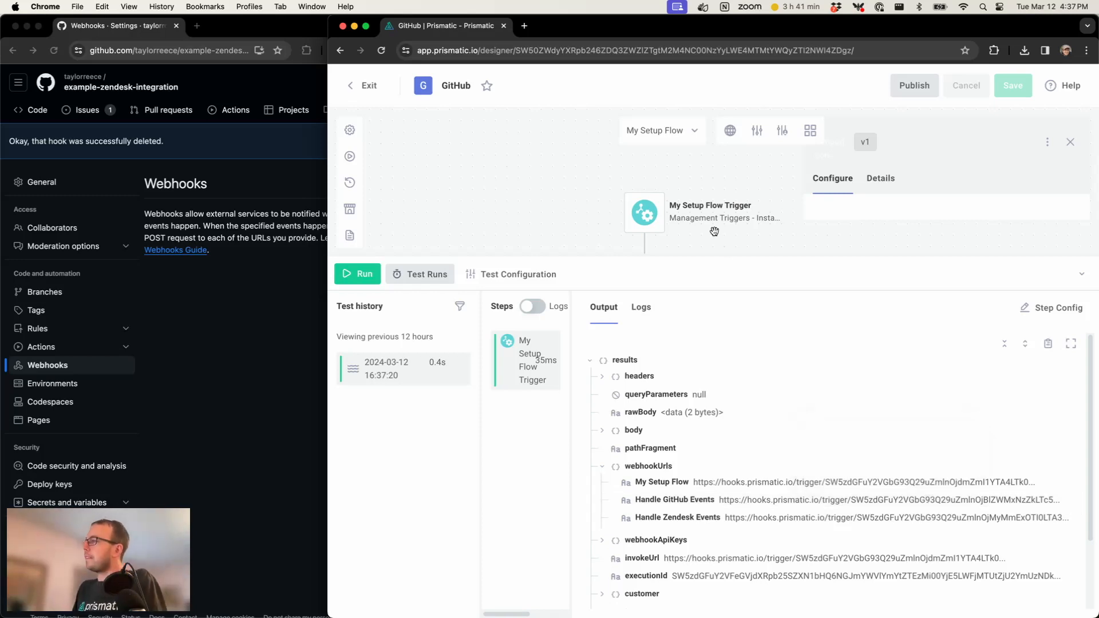
mouse_move(702, 252)
mouse_down()
mouse_move(694, 287)
mouse_move(707, 245)
mouse_up()
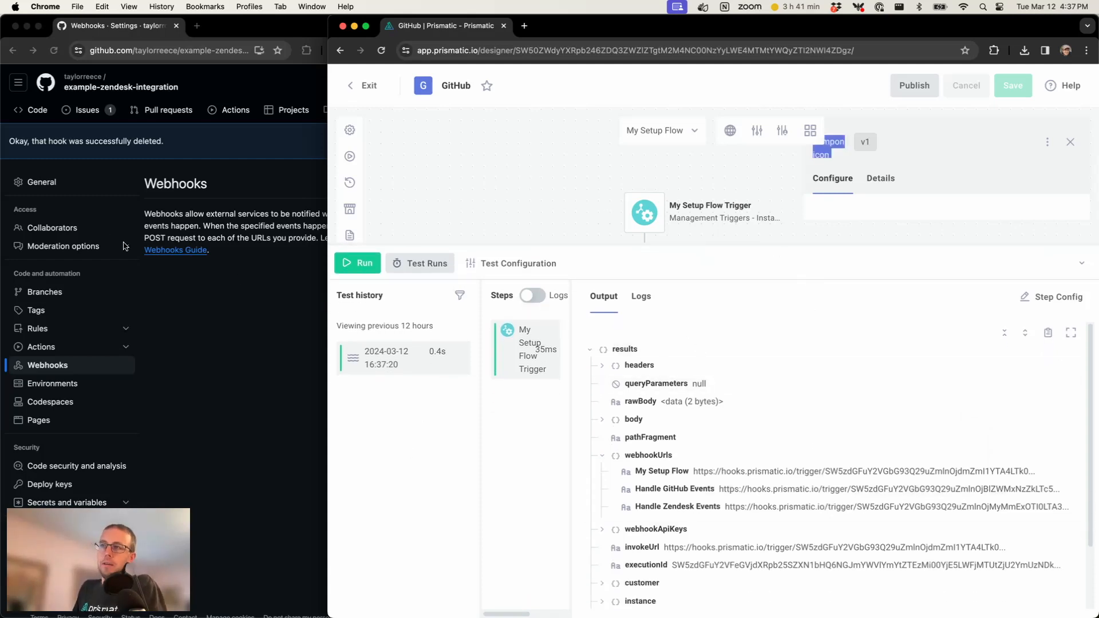
Check the repository's Webhooks settings page in the GitHub window, and return to the Prismatic designer.
click(174, 310)
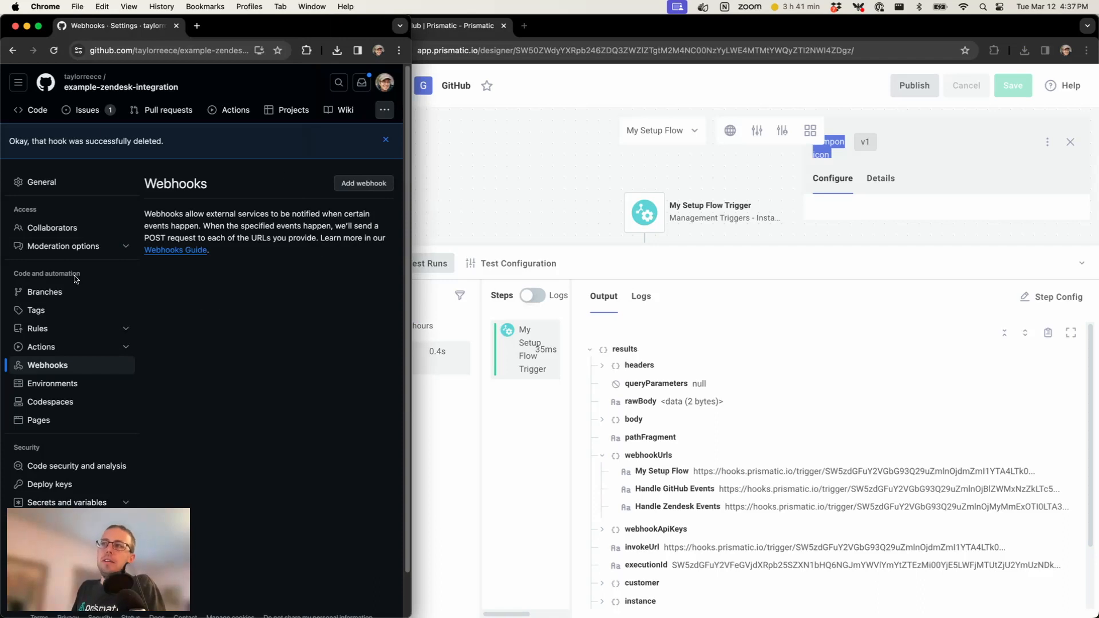
click(614, 197)
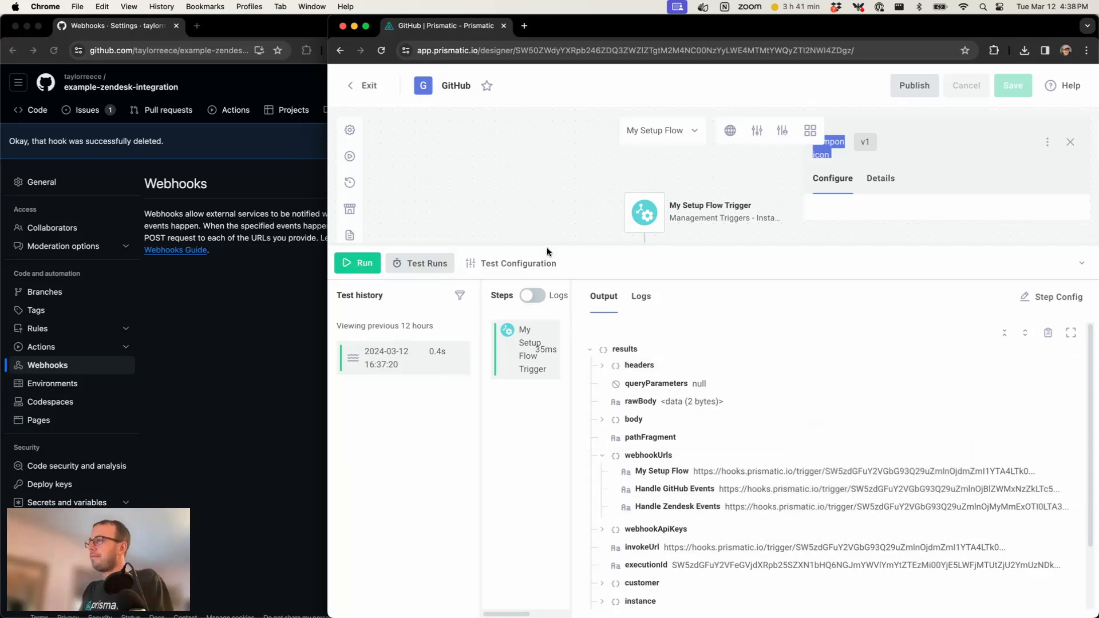
Add GitHub's Repos Create Webhook action below the My Setup Flow trigger, searching the actions for "webhook".
drag(551, 242, 545, 396)
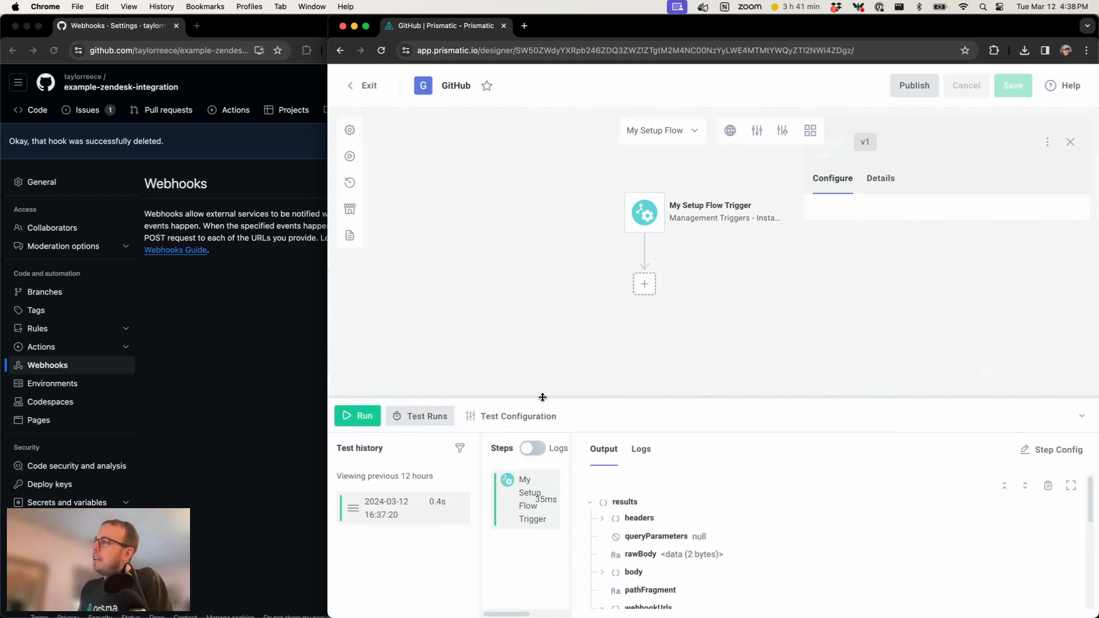
click(641, 289)
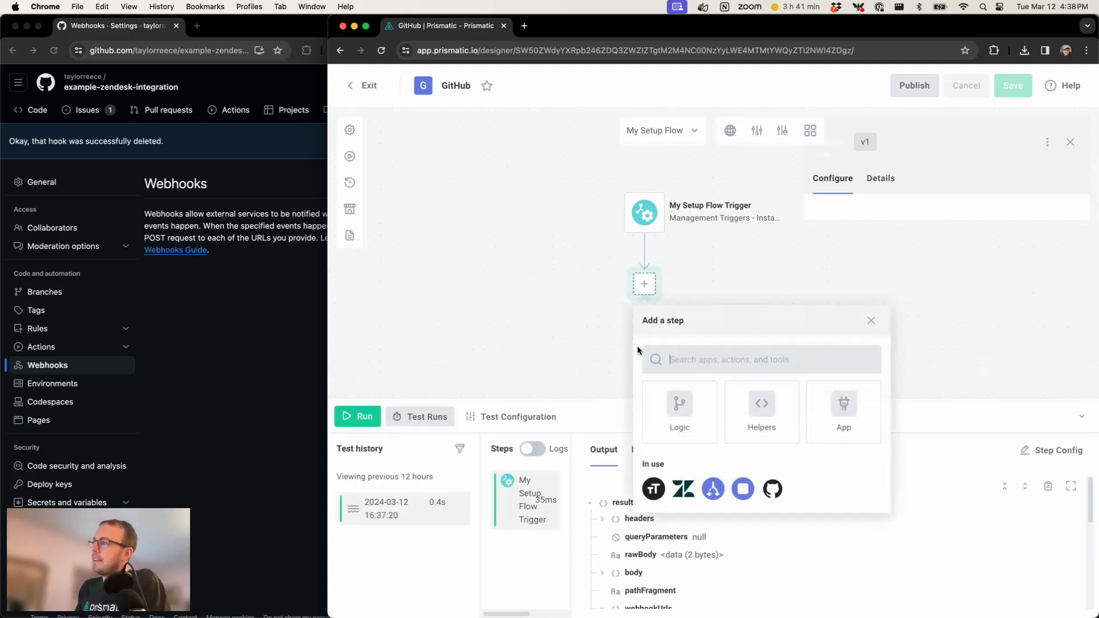
click(773, 490)
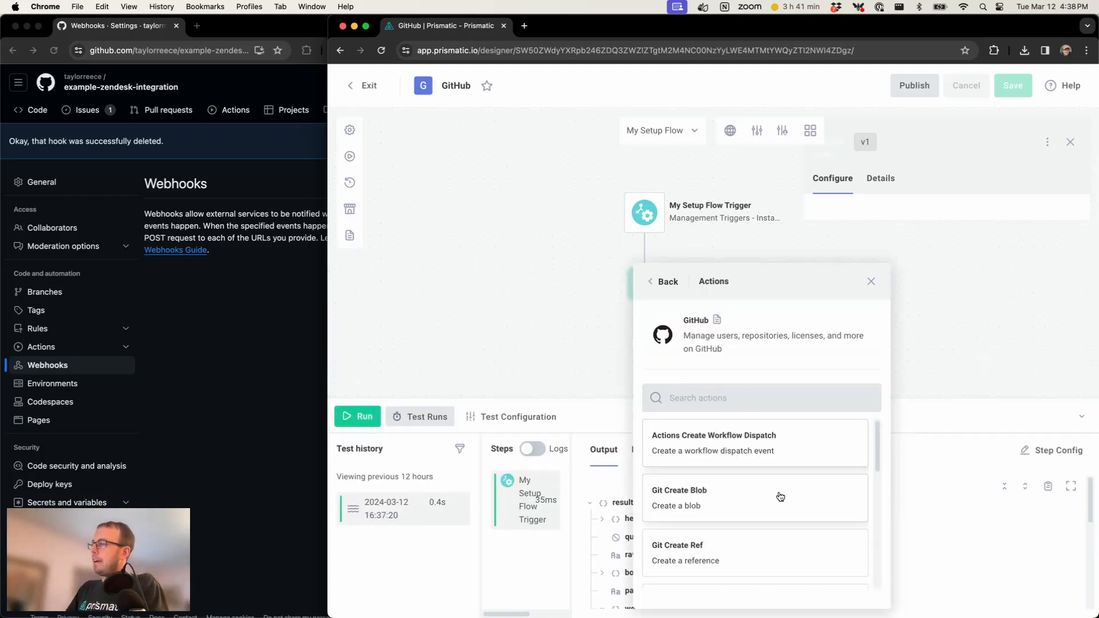
text(webhook)
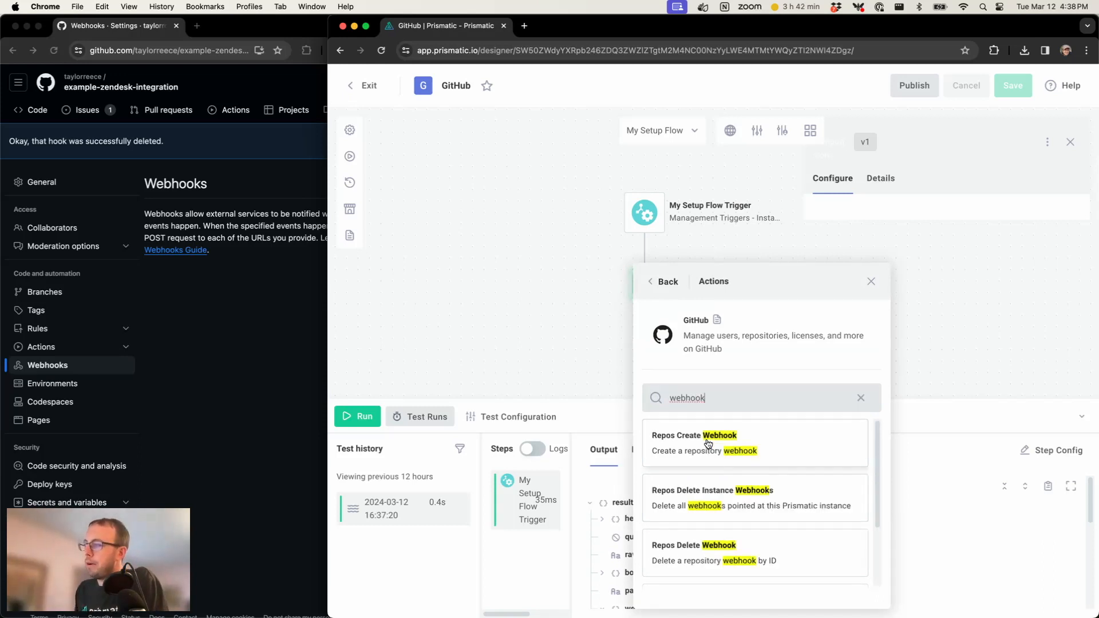
click(709, 444)
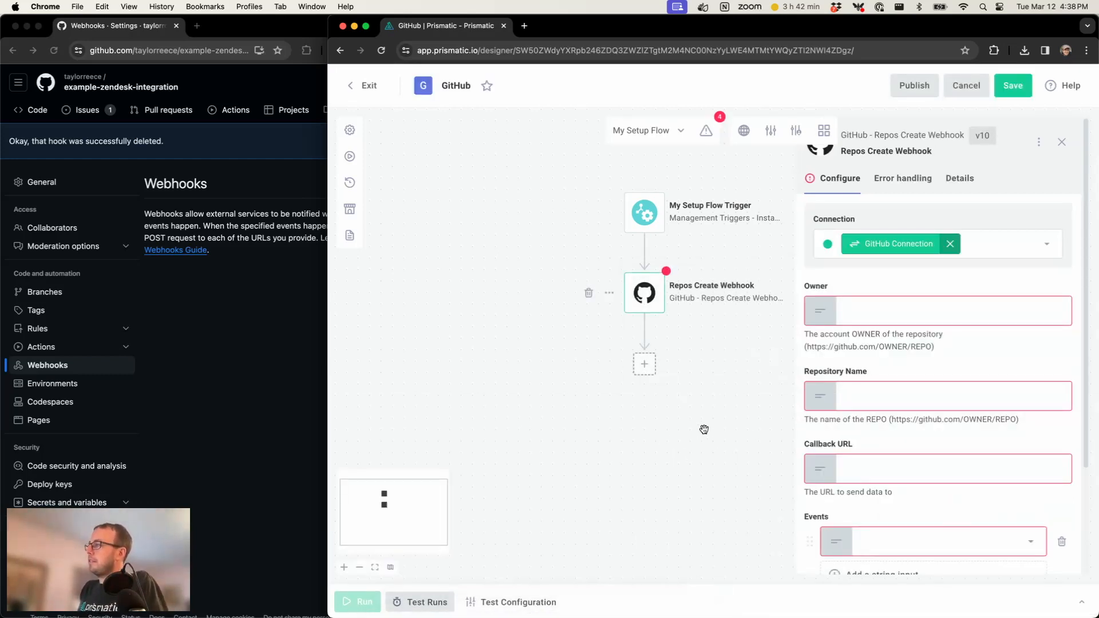
Set the Repos Create Webhook step's Owner to "a" and Repository Name to "b".
double_click(896, 346)
double_click(1011, 419)
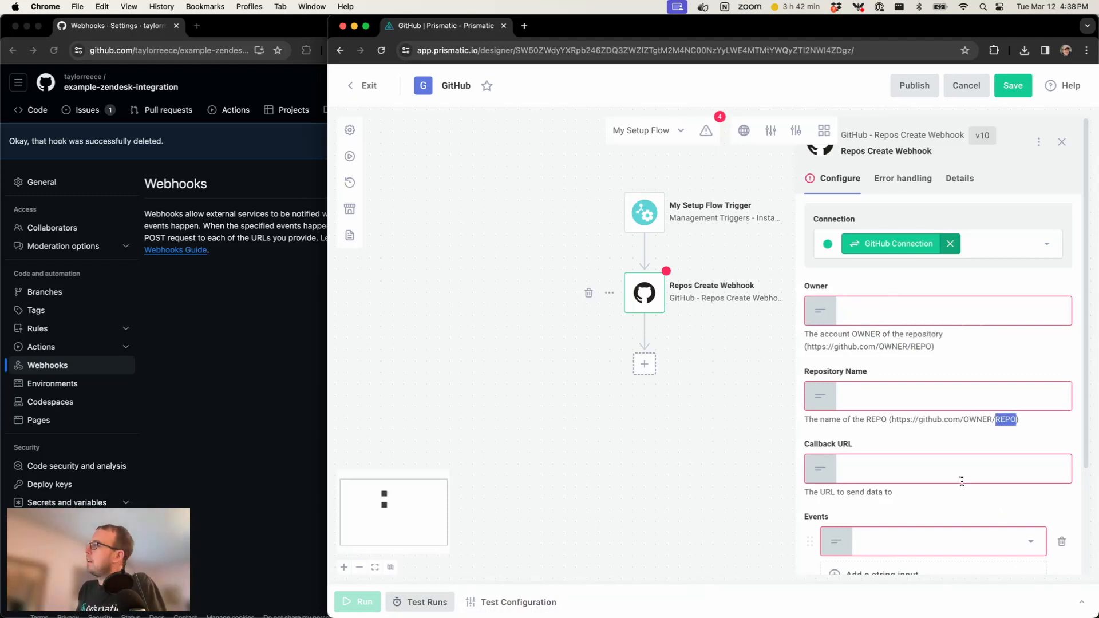
click(913, 319)
text(a)
click(886, 401)
text(b)
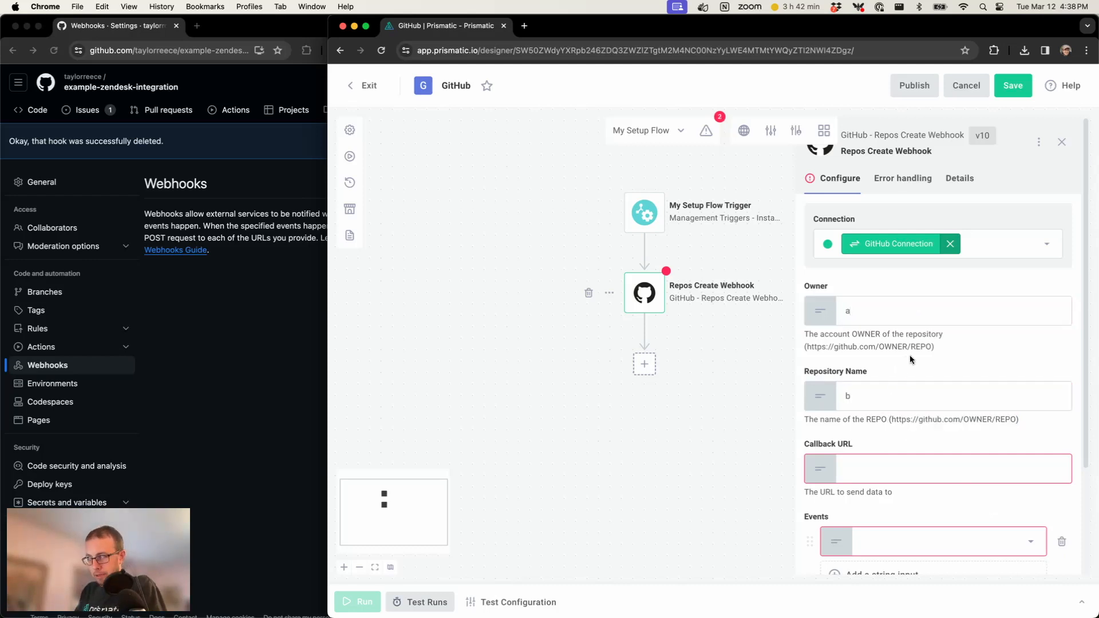
Set the Callback URL to a reference to the My Setup Flow Trigger's results.webhookUrls.Handle GitHub Events.
scroll(910, 359, down, 5)
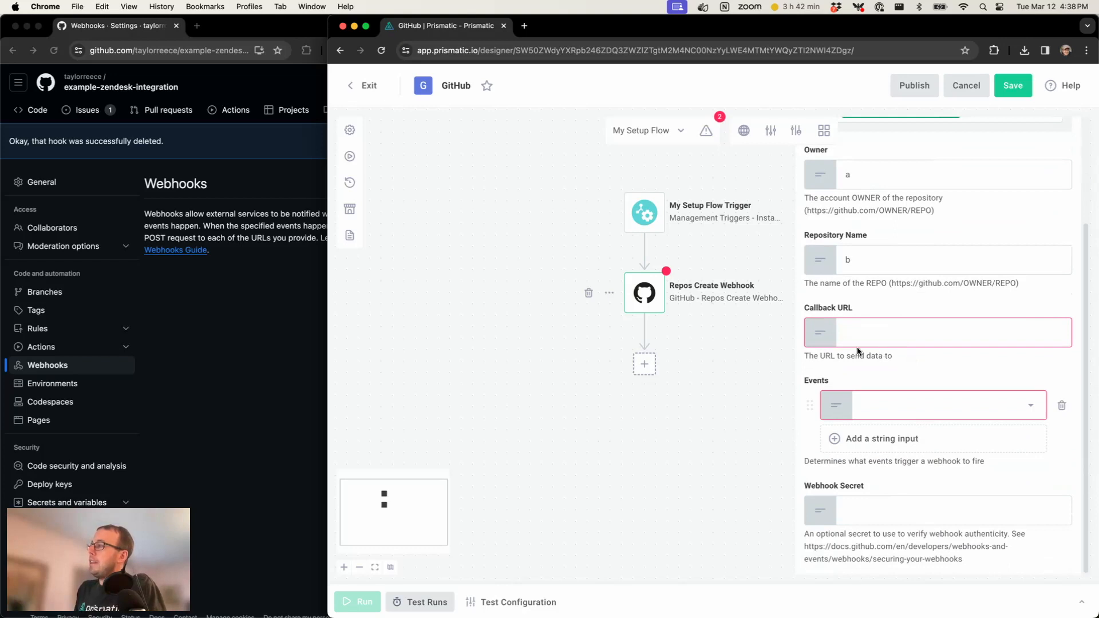
click(820, 333)
click(839, 384)
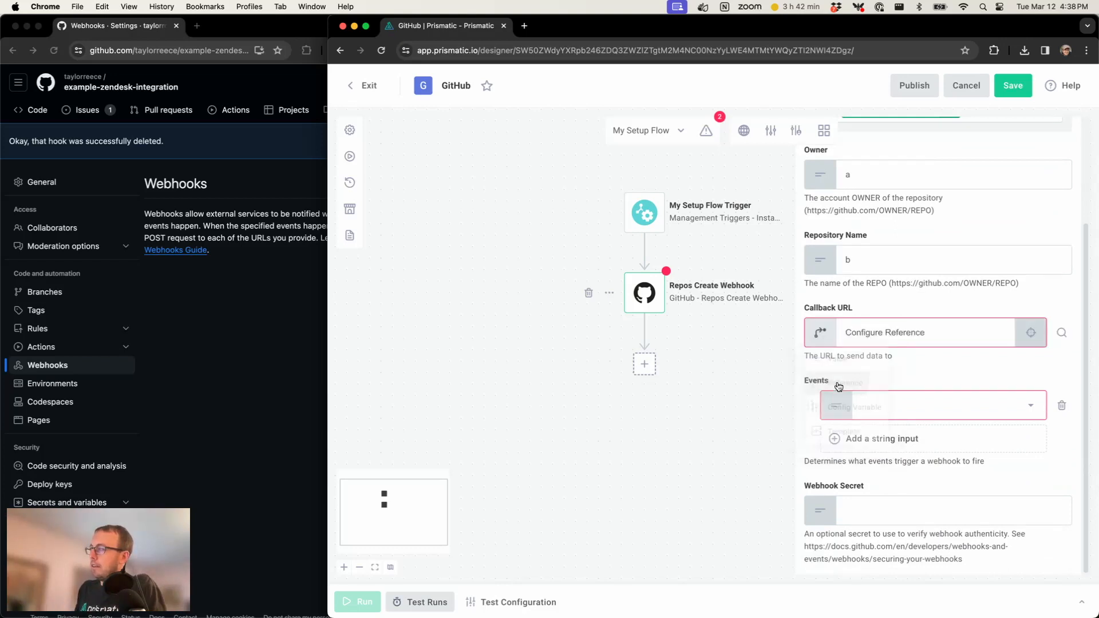
click(886, 341)
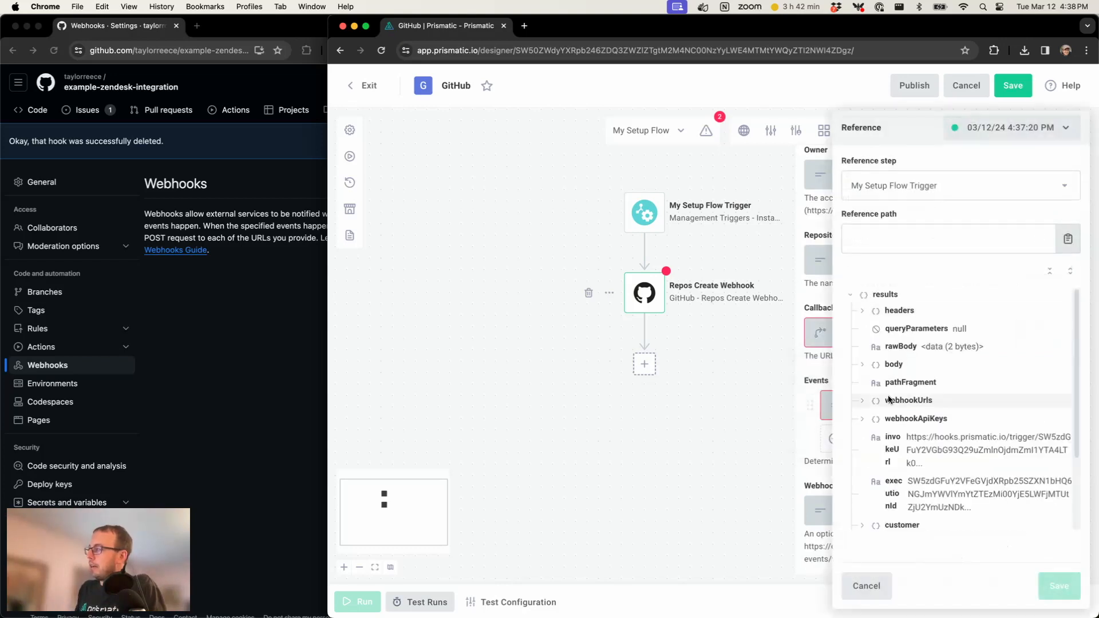
click(862, 403)
scroll(863, 404, down, 3)
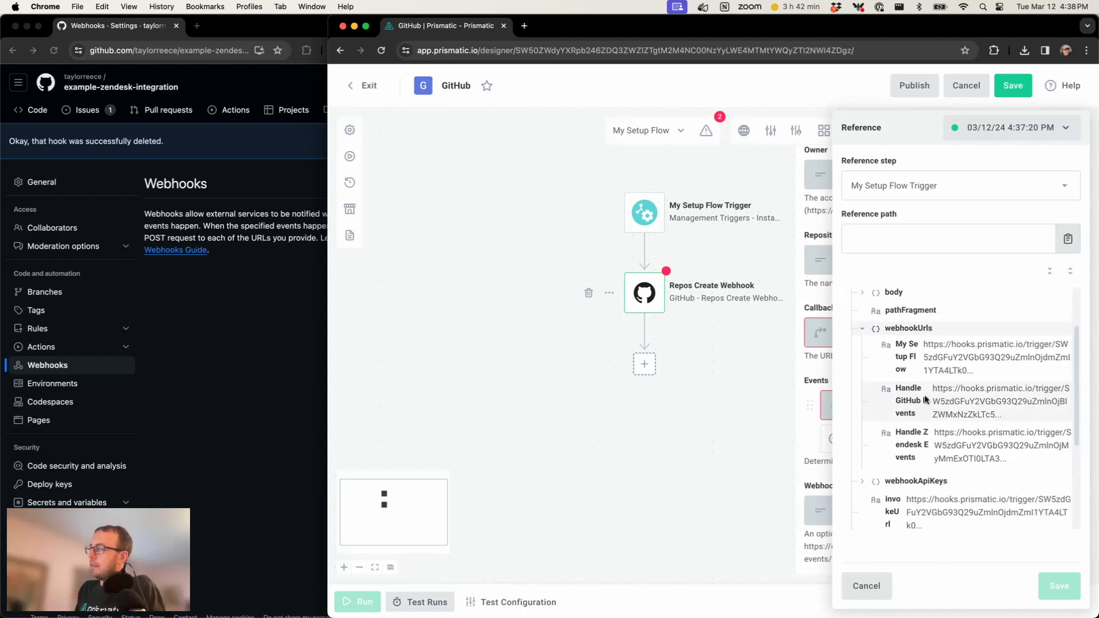
click(925, 401)
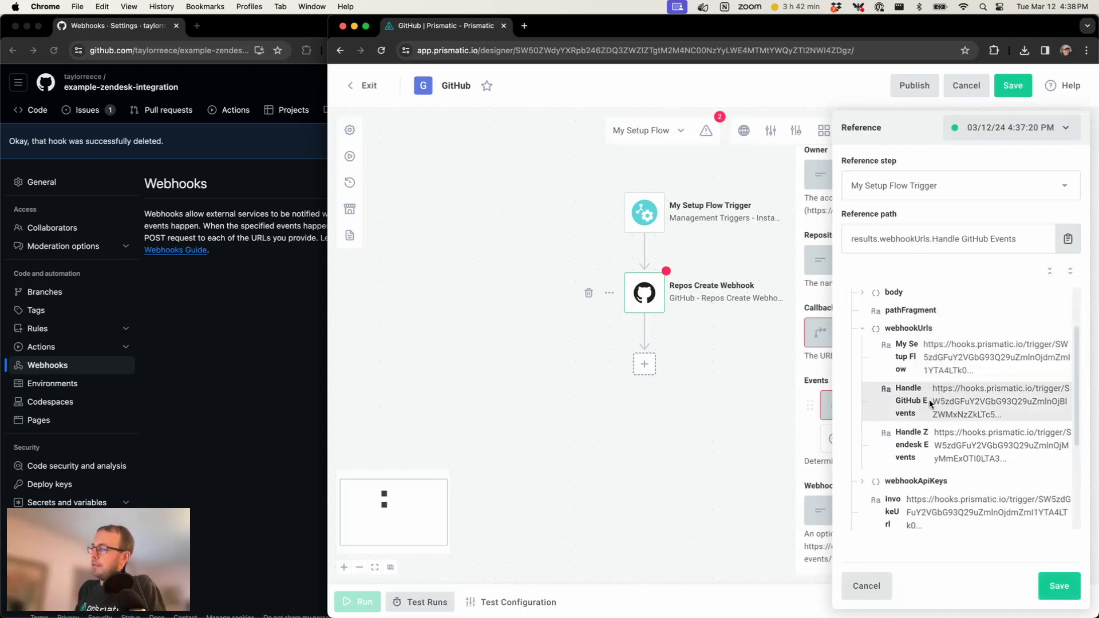
click(1059, 587)
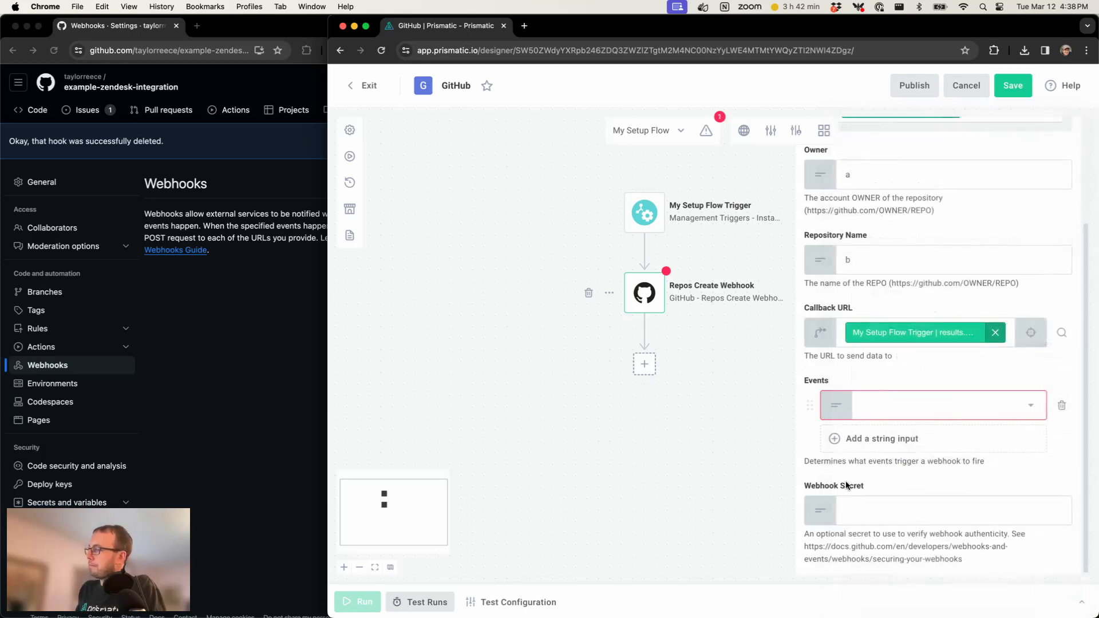
Preview the URL that the Callback URL reference resolves to, and close the preview.
click(1061, 333)
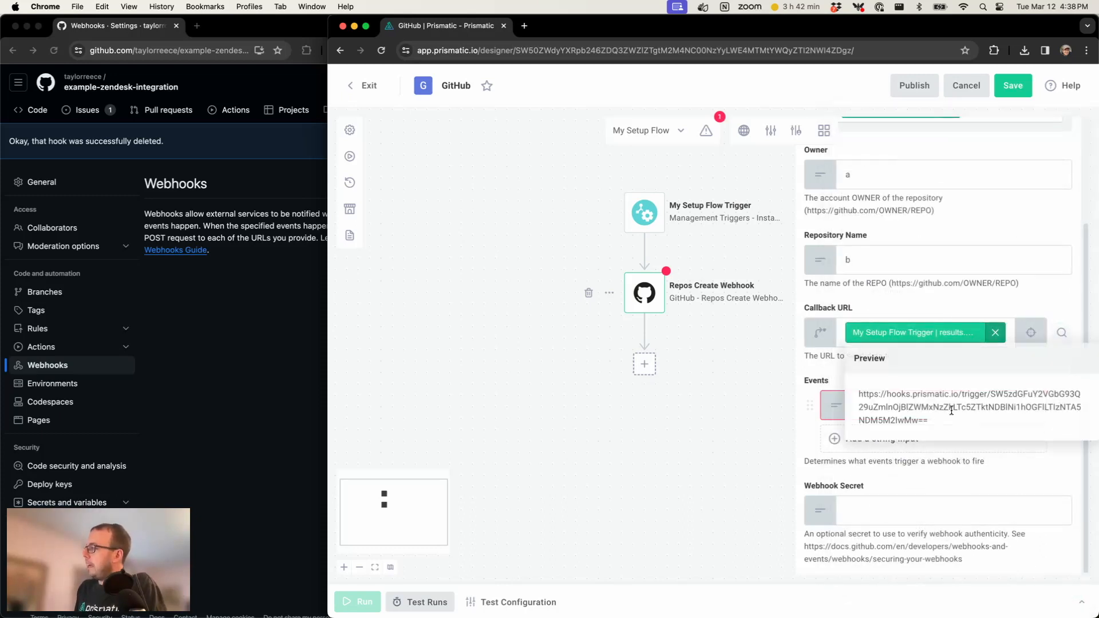
triple_click(910, 413)
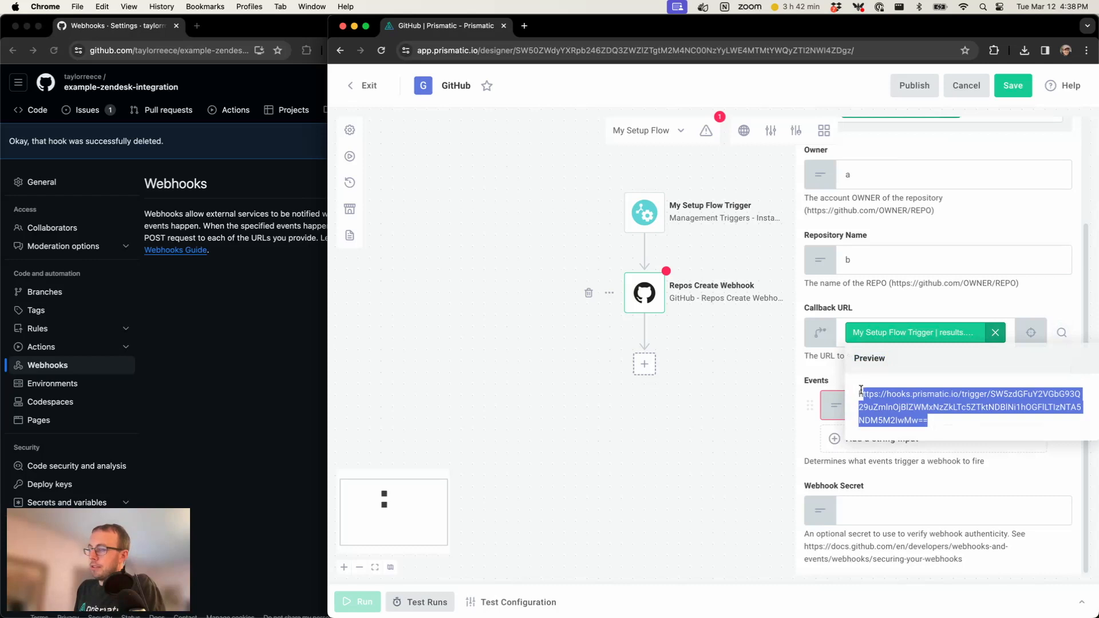
click(823, 364)
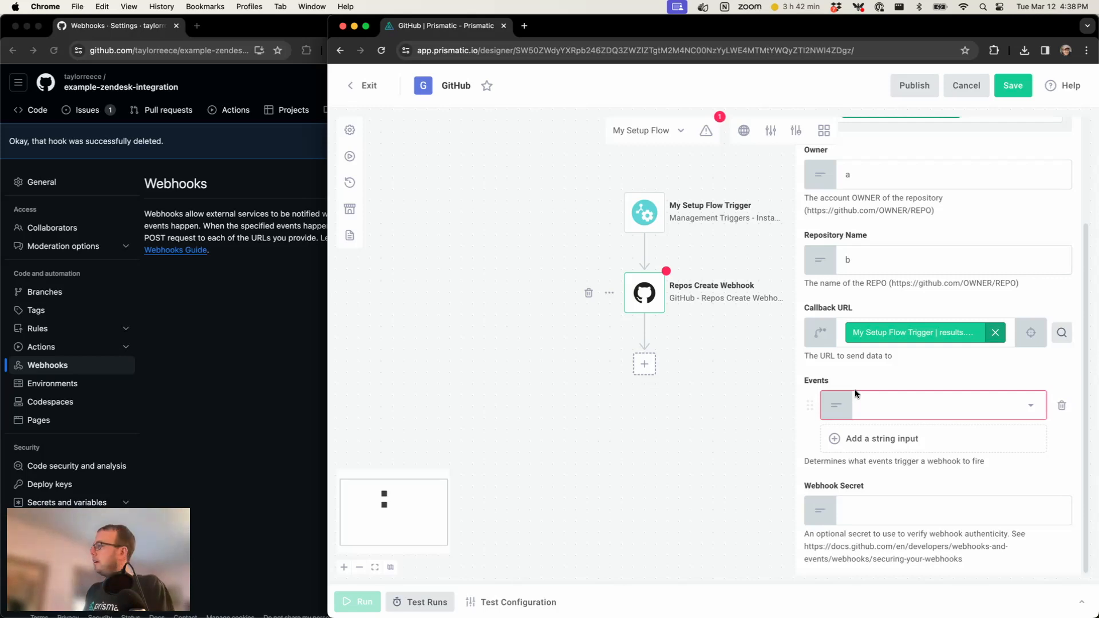
Set the webhook's Events to issues and add a second entry for issue_comment.
click(870, 405)
scroll(887, 312, down, 3)
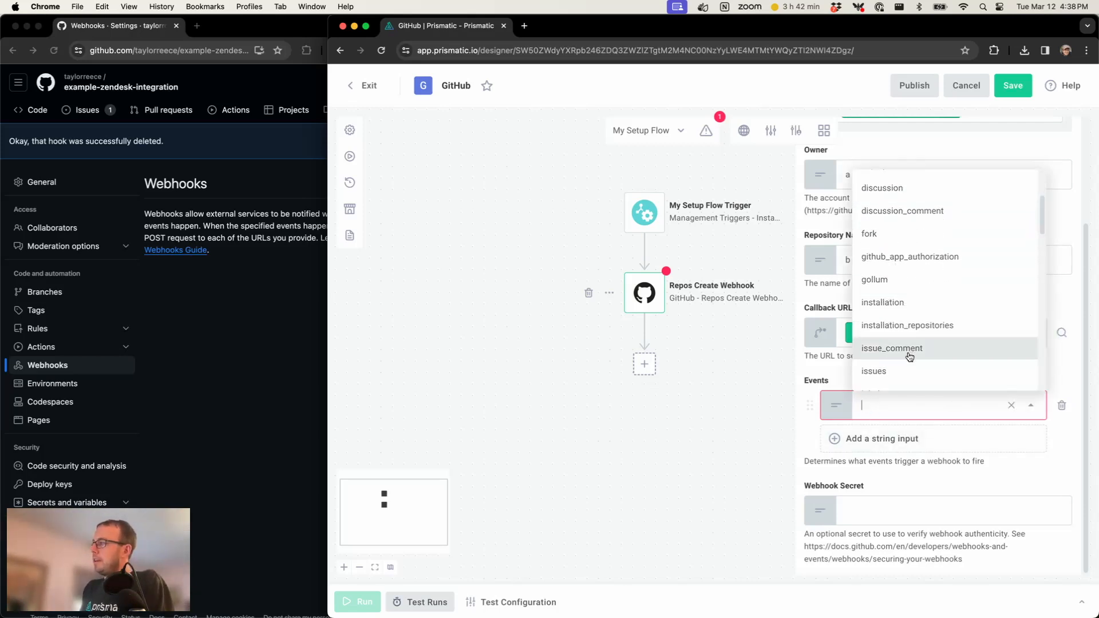
scroll(902, 358, down, 1)
click(882, 355)
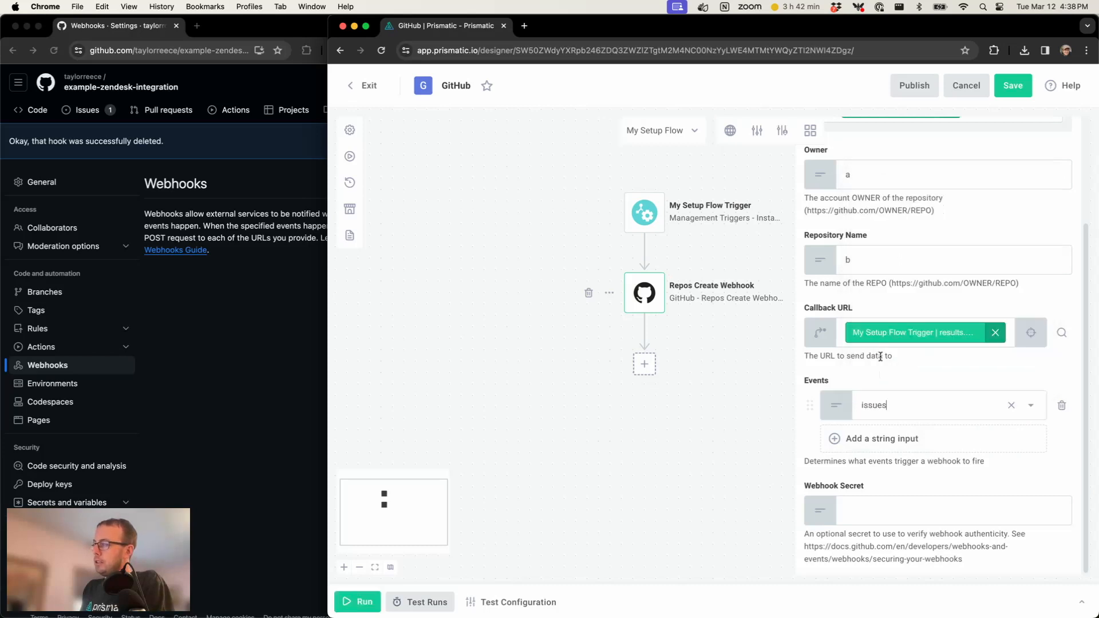
click(856, 439)
click(887, 438)
scroll(913, 378, down, 3)
click(914, 385)
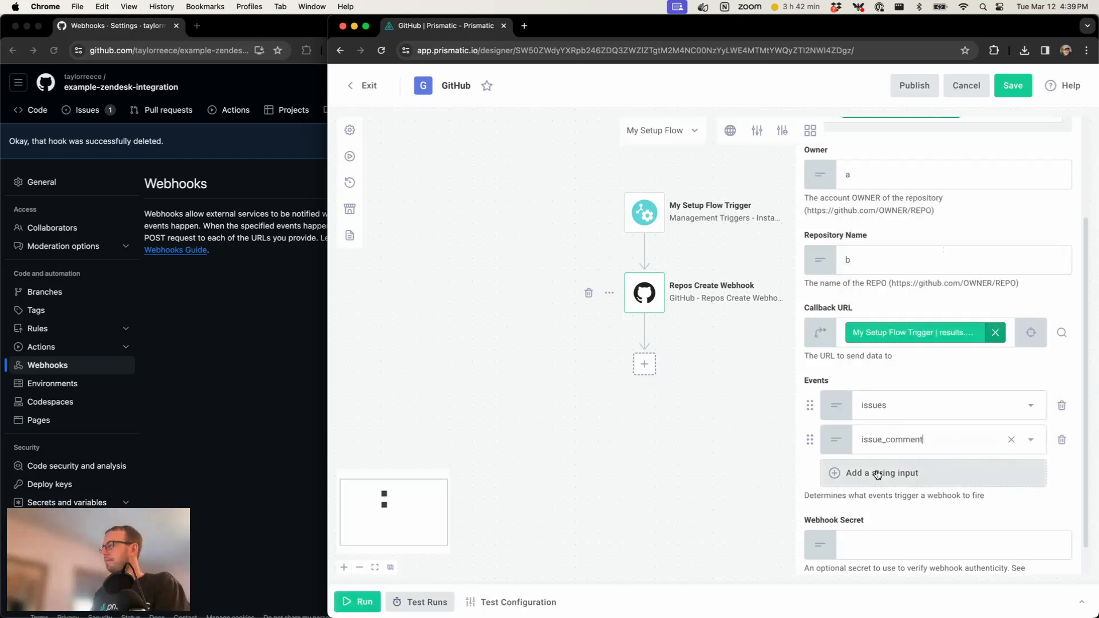
Check the Webhook Secret setting of the Handle GitHub Events flow's trigger, and return to My Setup Flow.
click(698, 367)
click(678, 131)
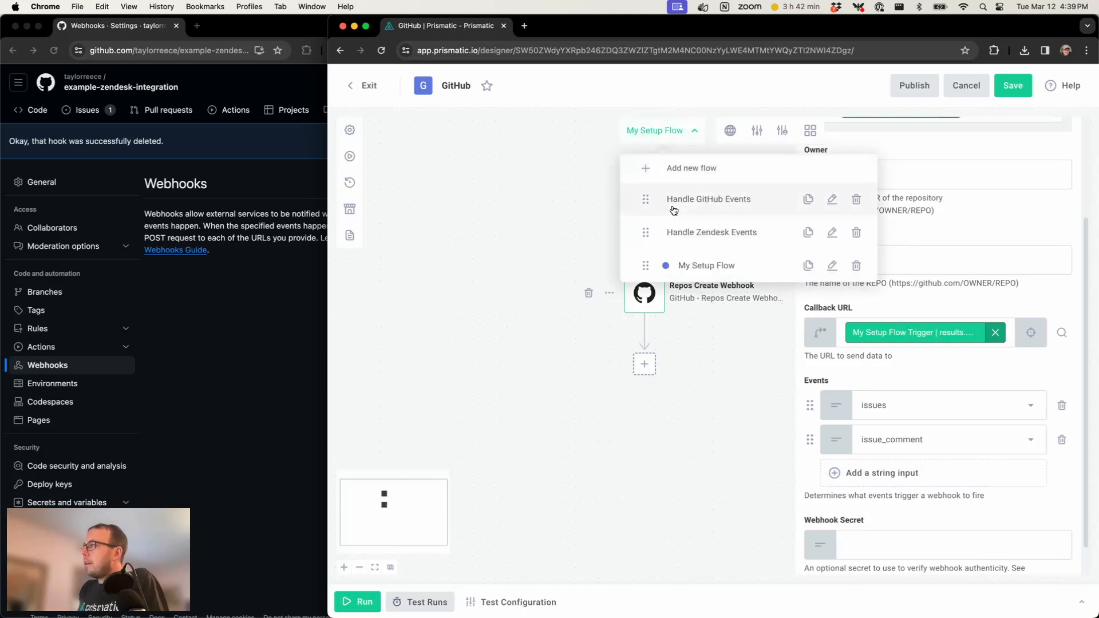
click(684, 212)
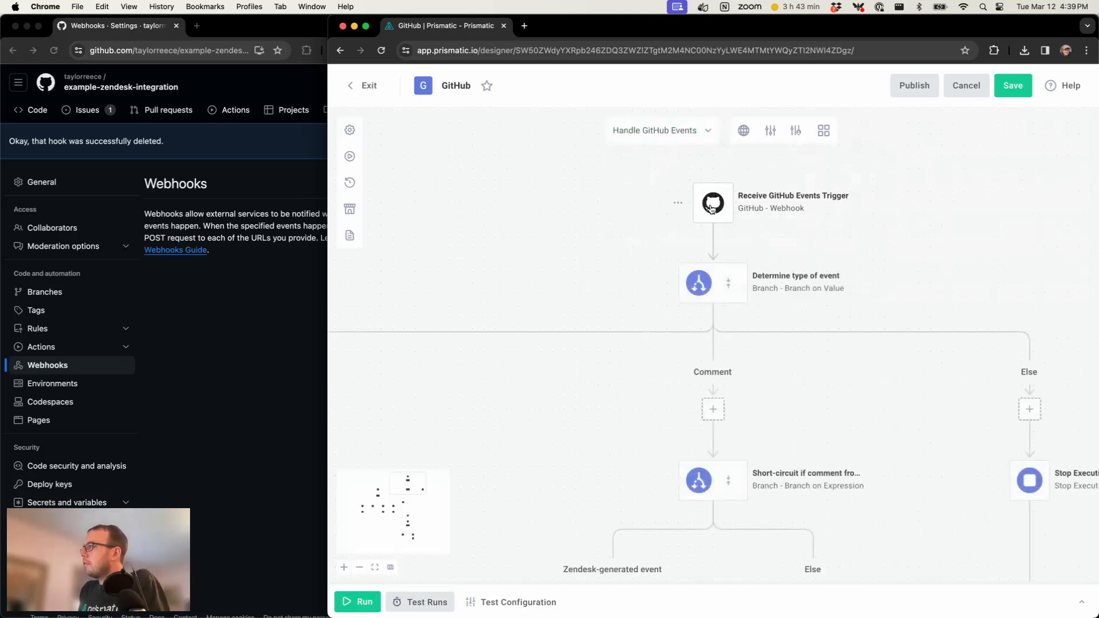
click(712, 209)
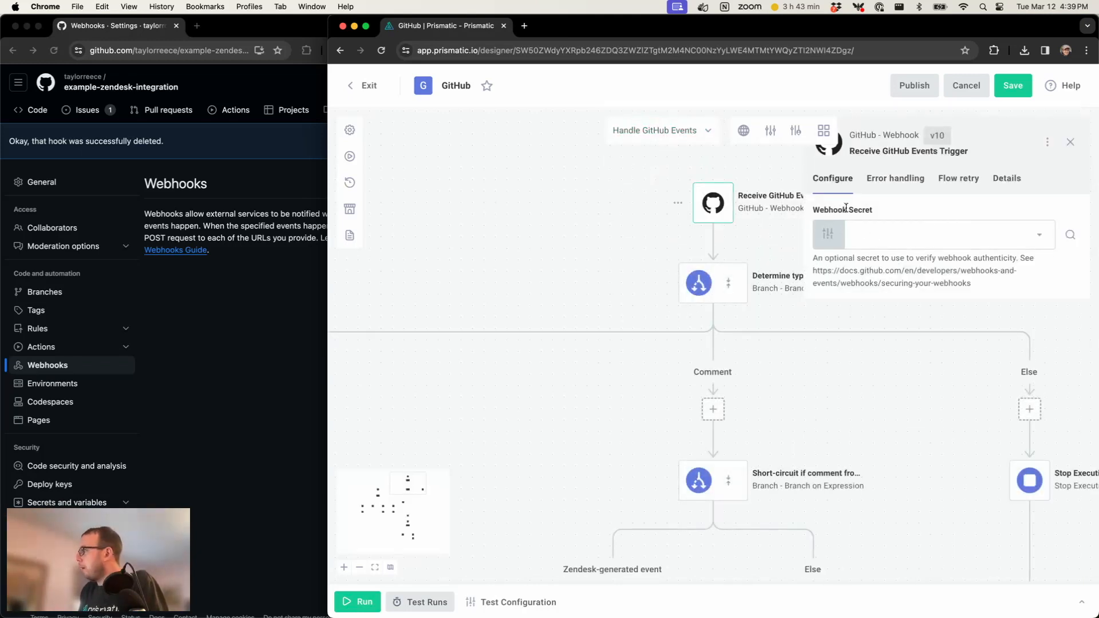
click(669, 131)
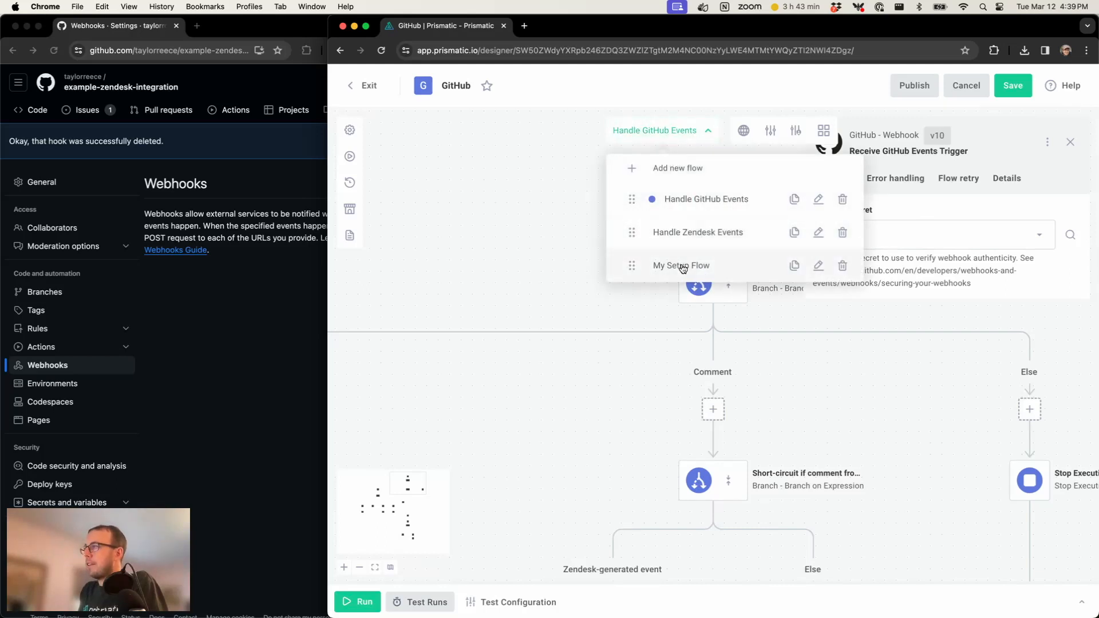
click(647, 265)
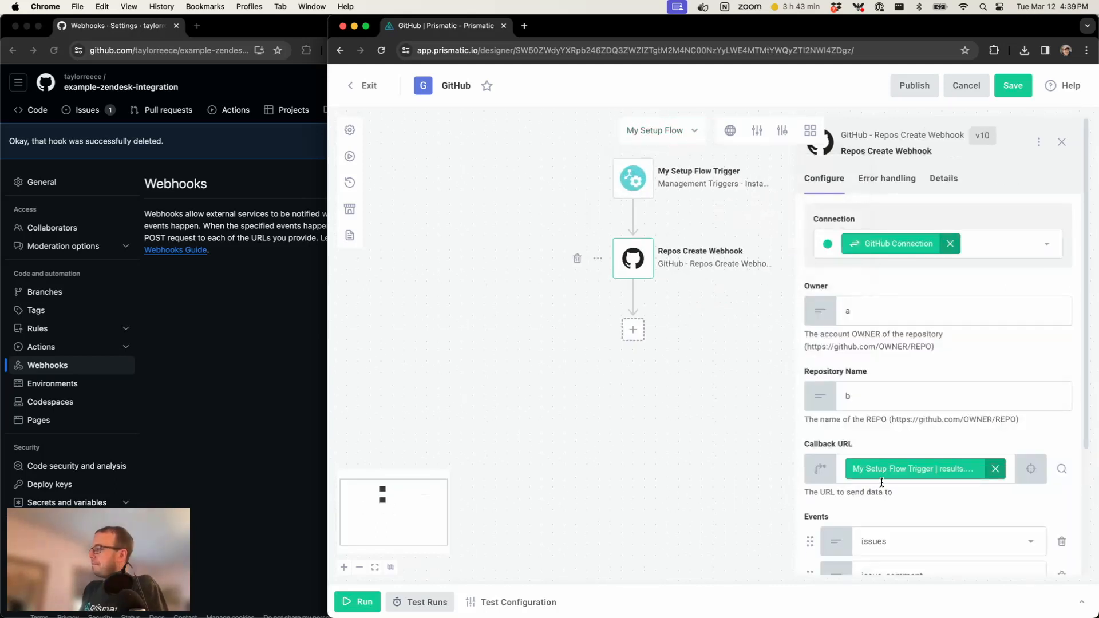
drag(745, 359, 743, 400)
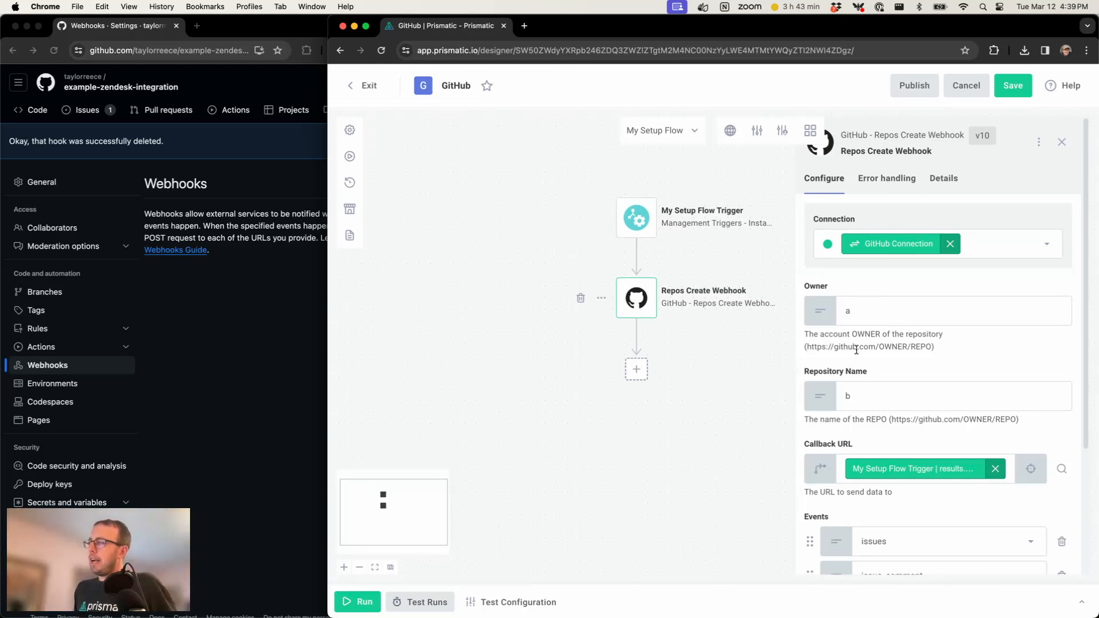
double_click(889, 345)
double_click(921, 347)
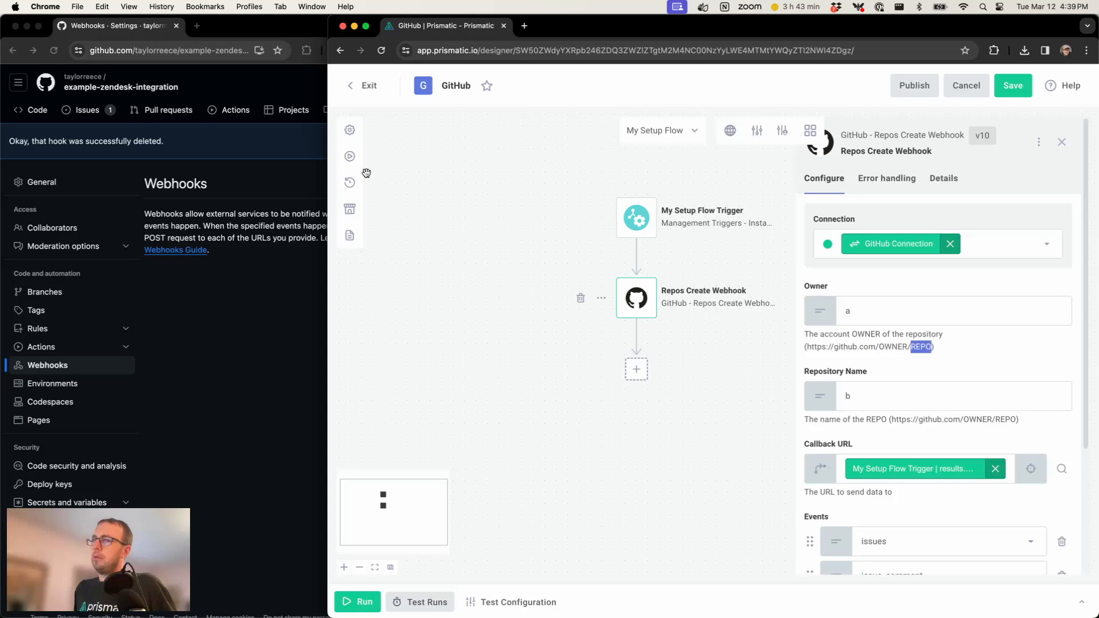
Add a second config page named GitHub config to the integration's configuration wizard.
click(924, 351)
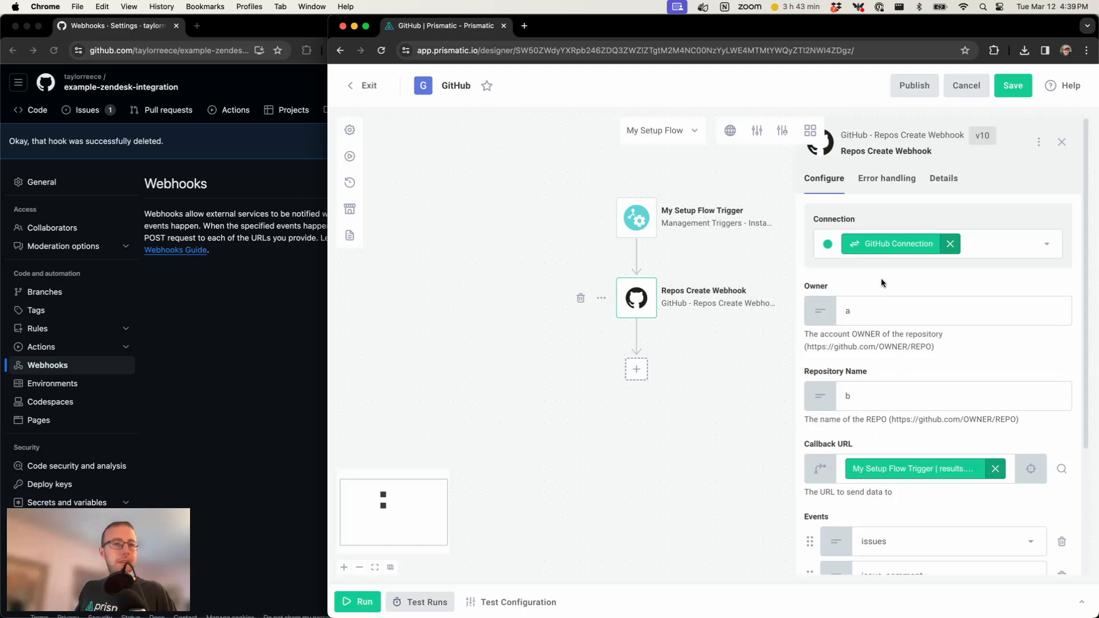
click(757, 131)
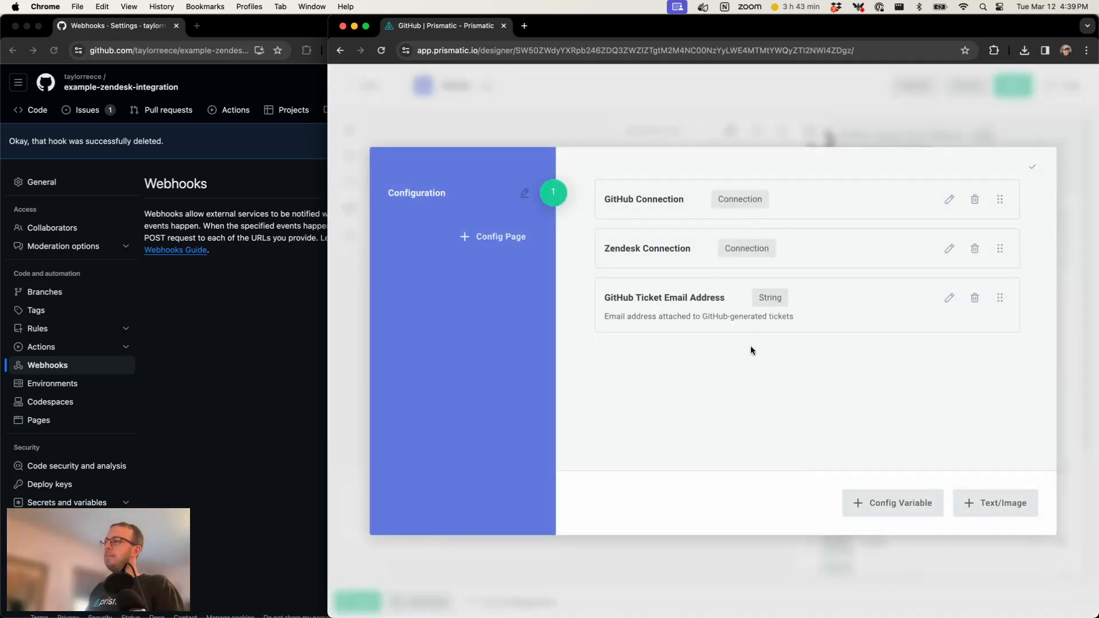
click(503, 249)
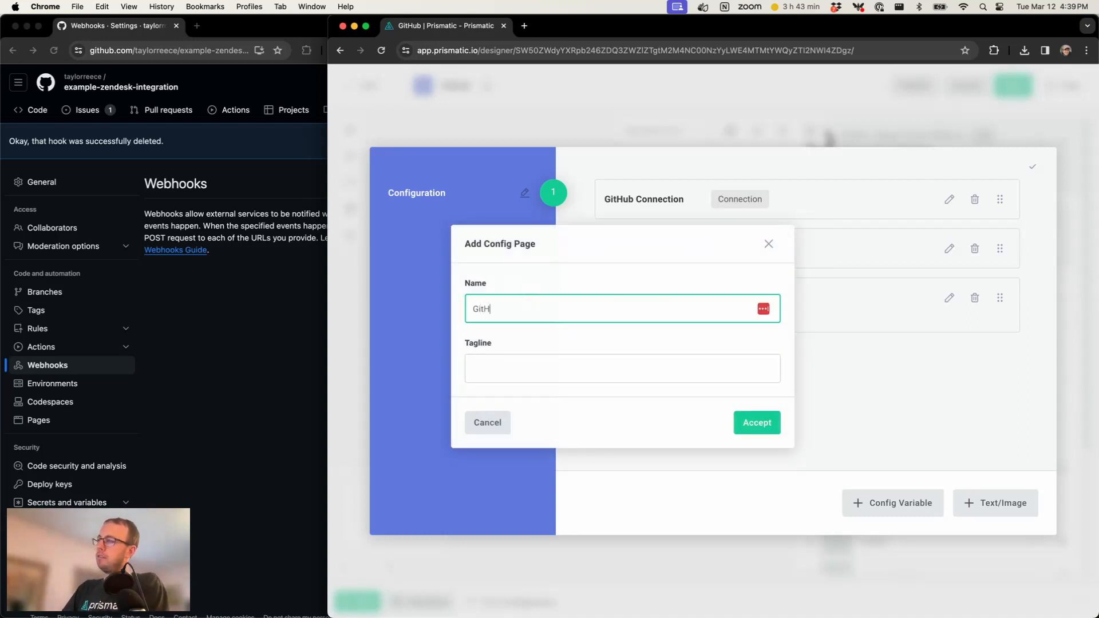
text(GitHub config)
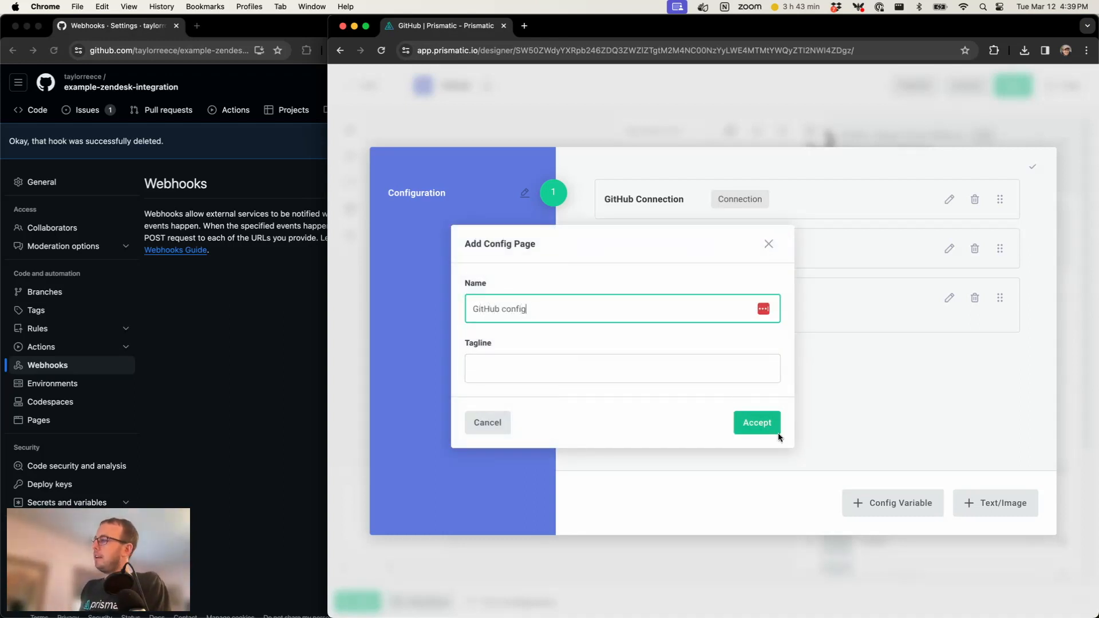
click(773, 430)
Add a config variable named GitHub Repo with the Picklist data type to the GitHub config page.
click(935, 501)
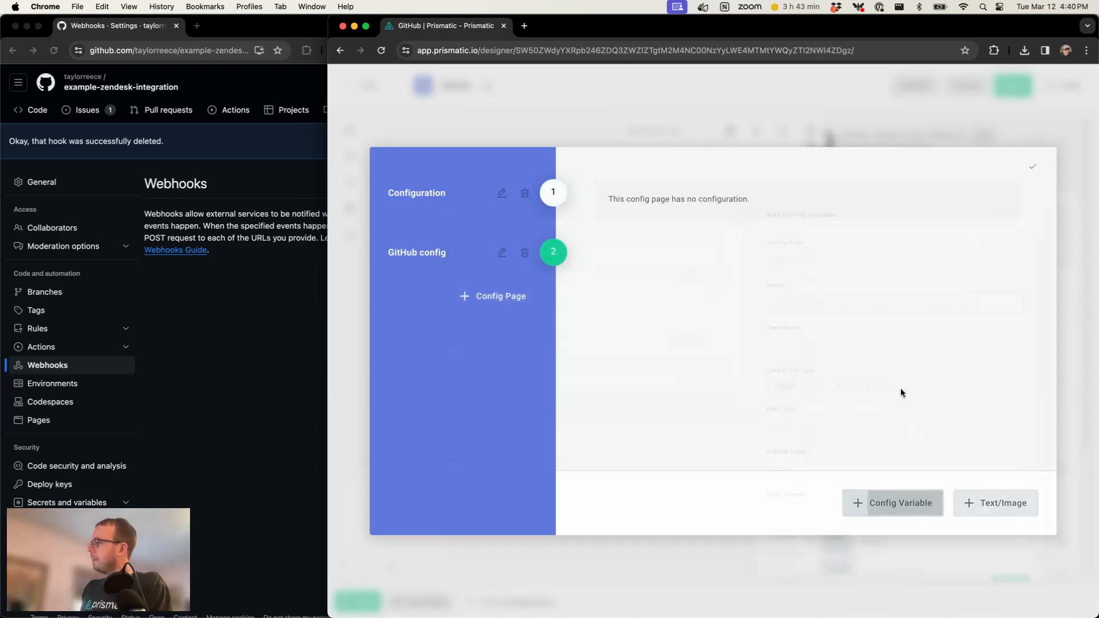
drag(851, 223, 658, 213)
triple_click(820, 217)
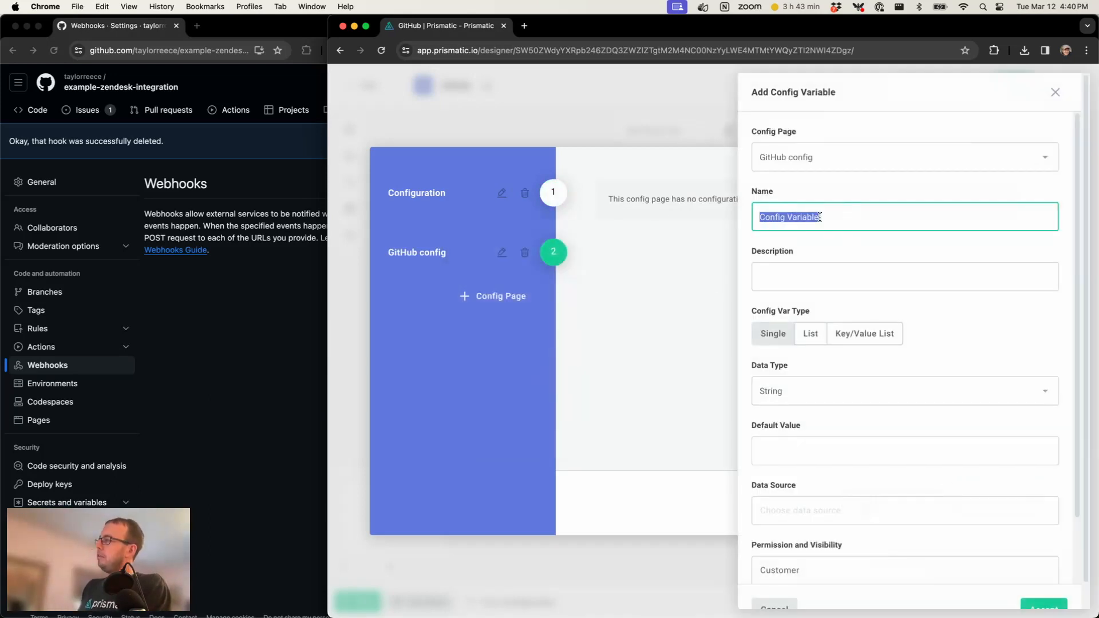
text(GitHub Repo)
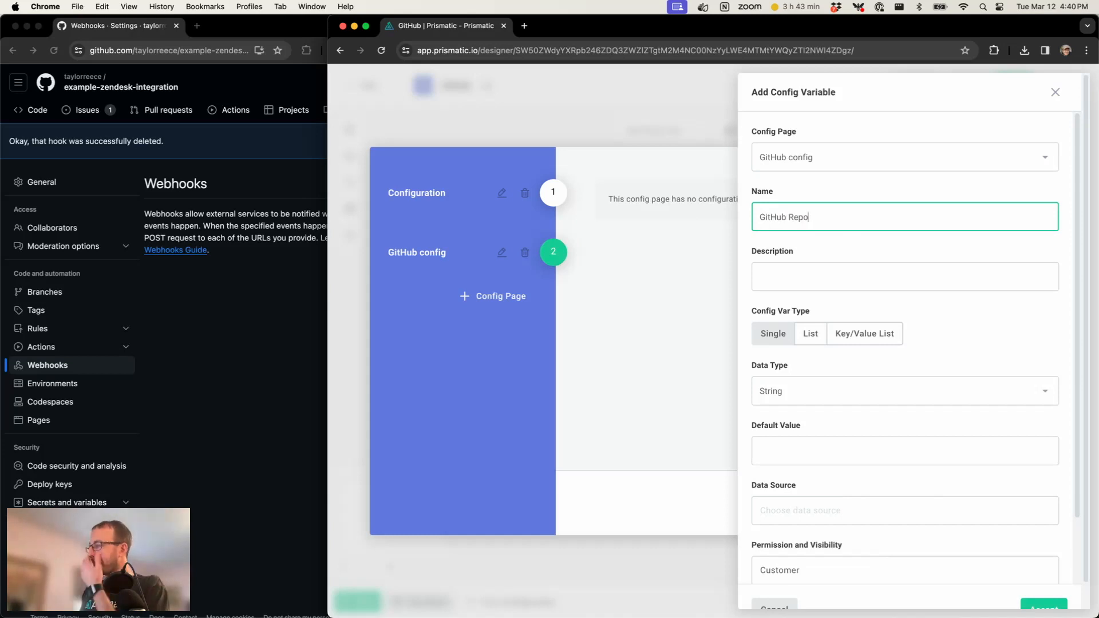
click(844, 403)
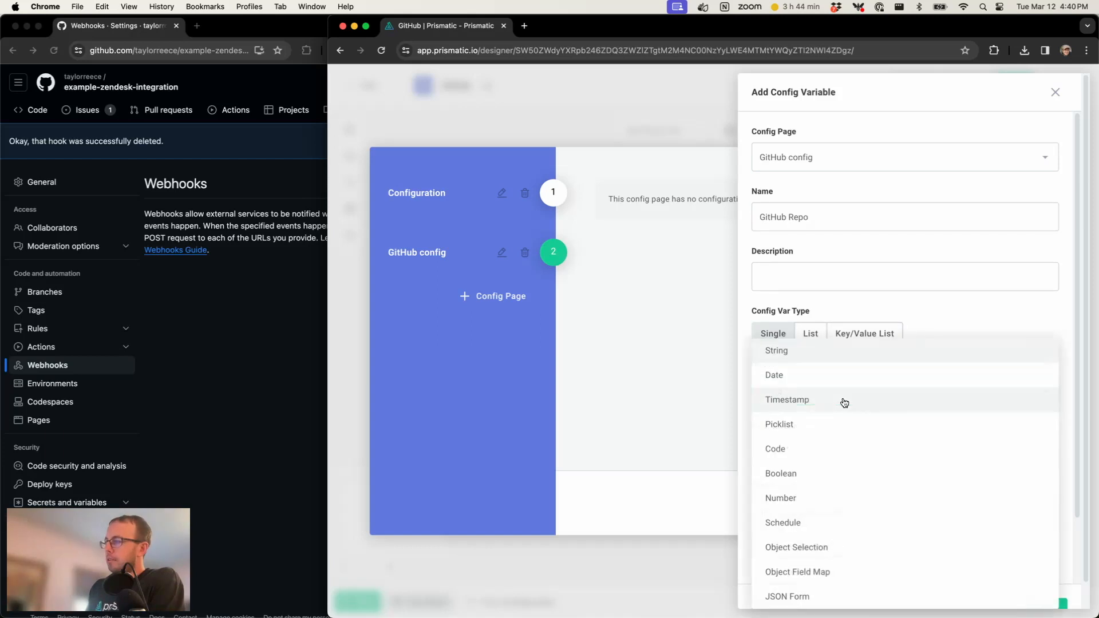
click(833, 426)
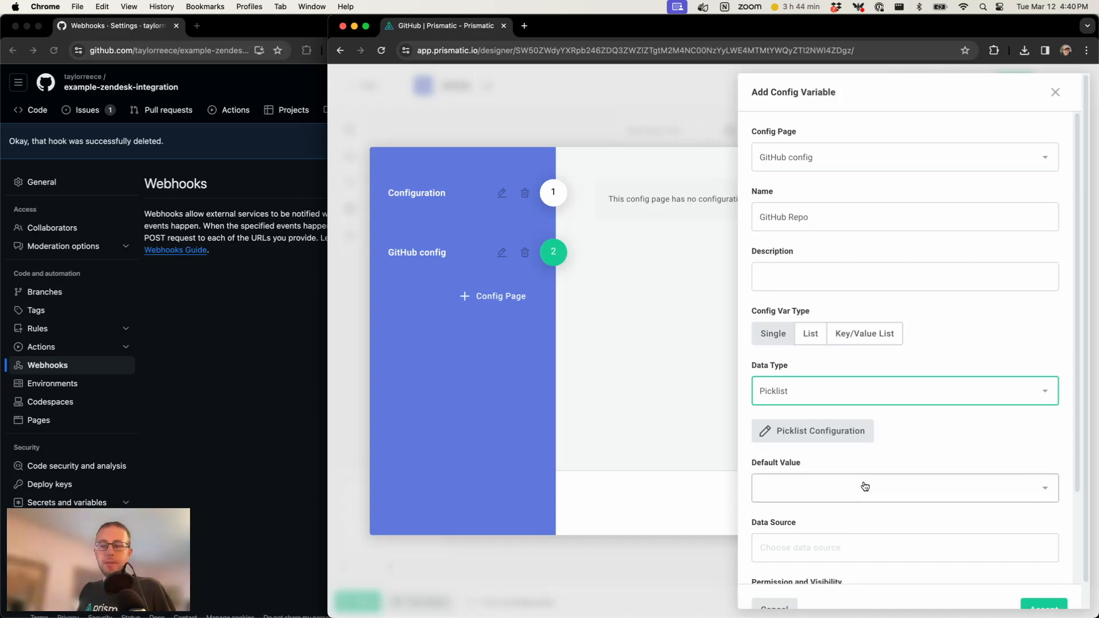
Set the GitHub Repo variable's data source to GitHub's List Repos, accept it, and close the configuration wizard designer.
scroll(865, 487, down, 3)
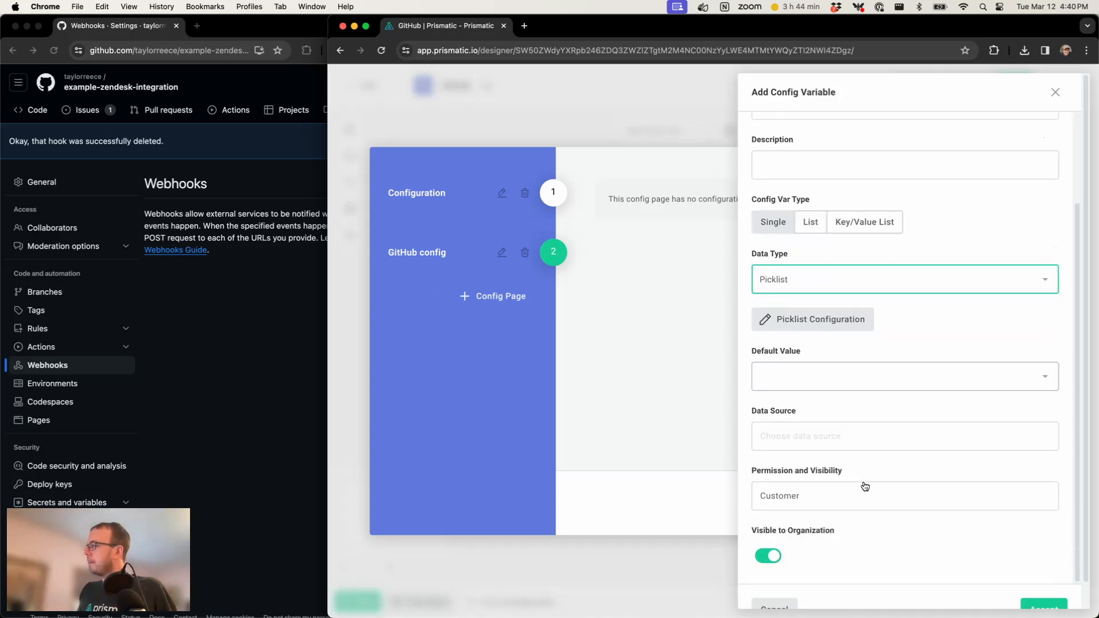
click(809, 437)
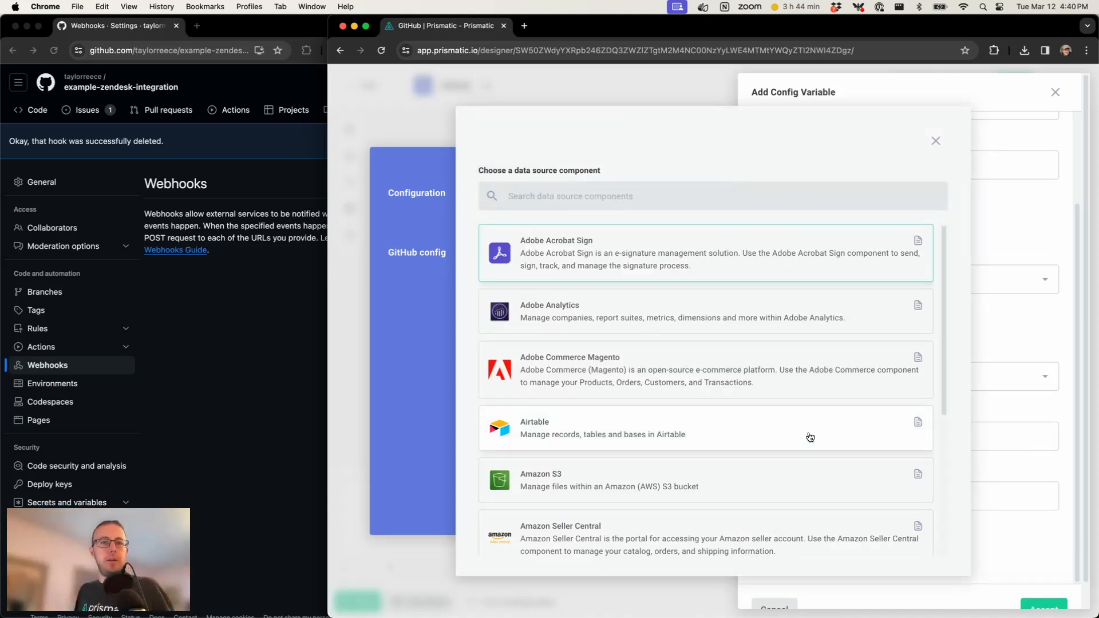
text(gith)
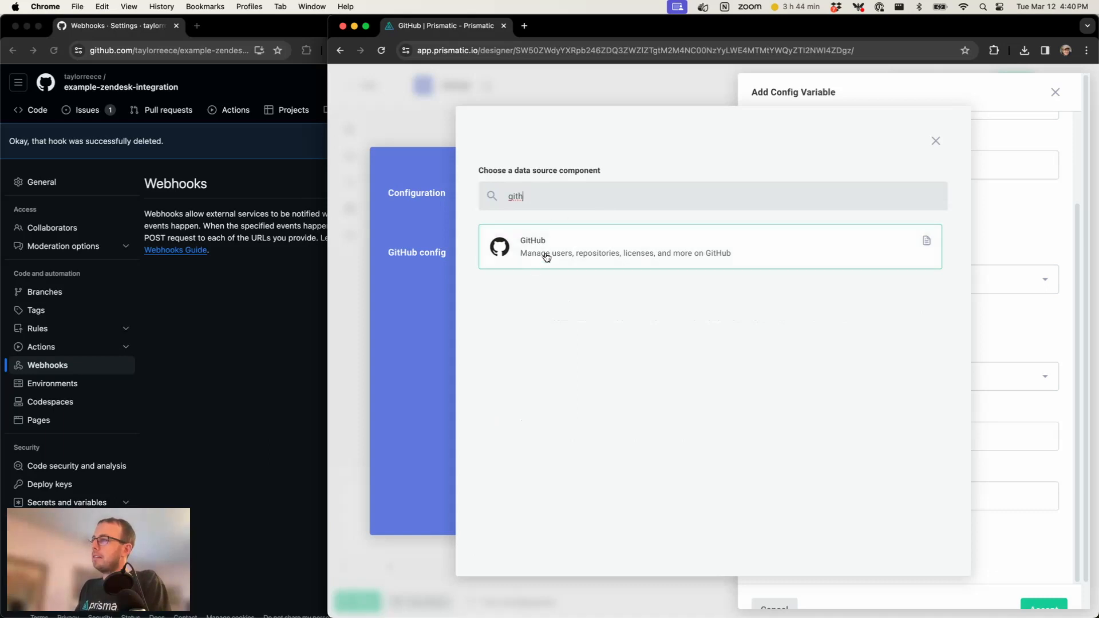
click(547, 259)
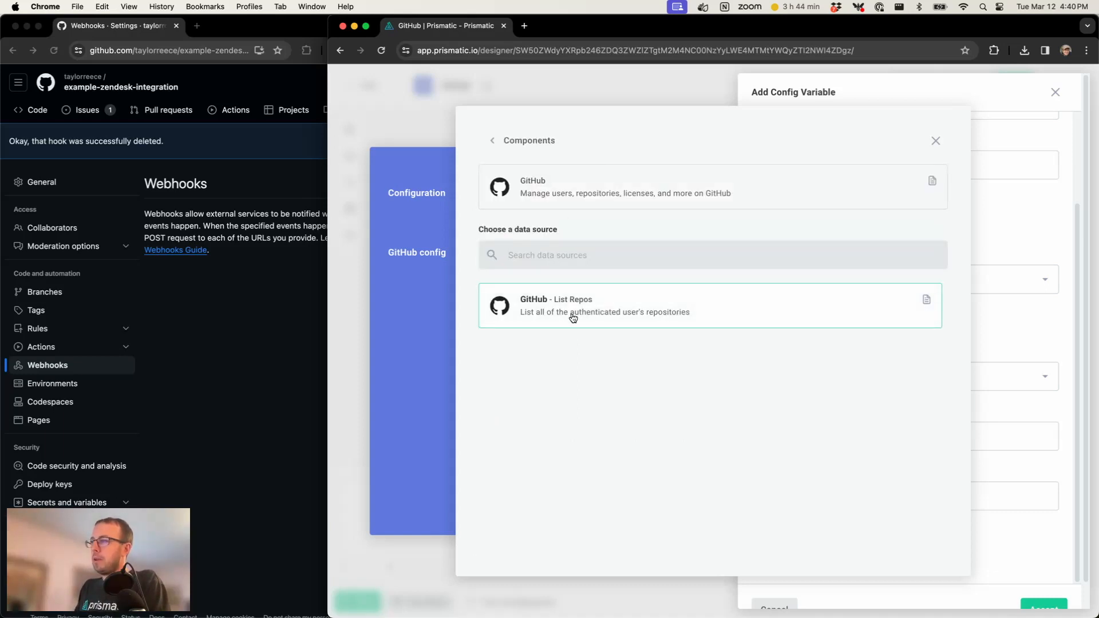
click(571, 317)
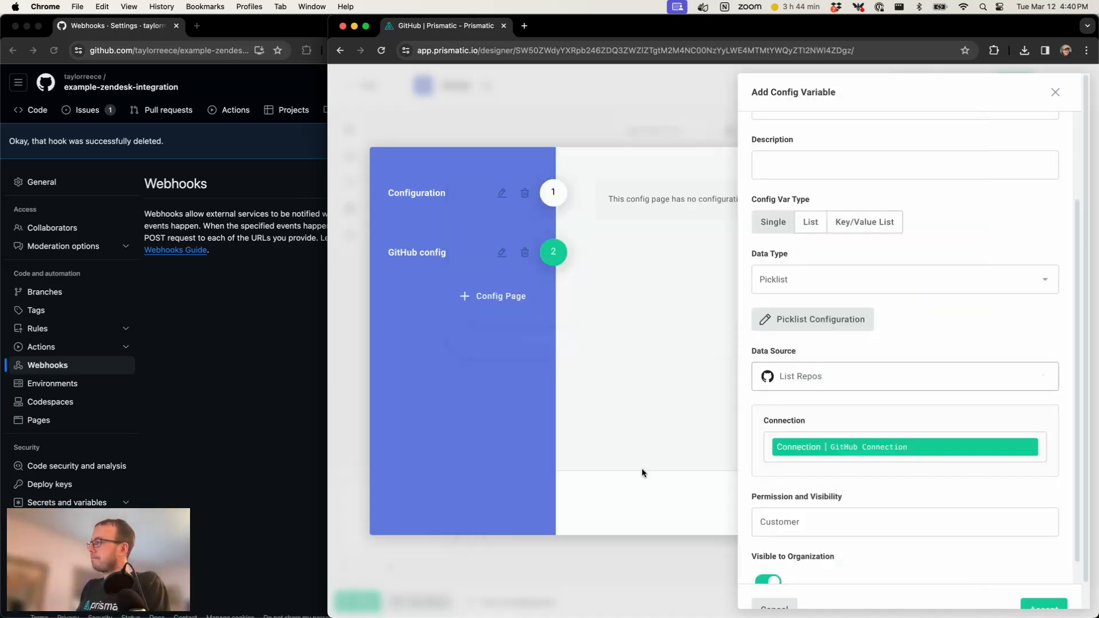
click(1063, 607)
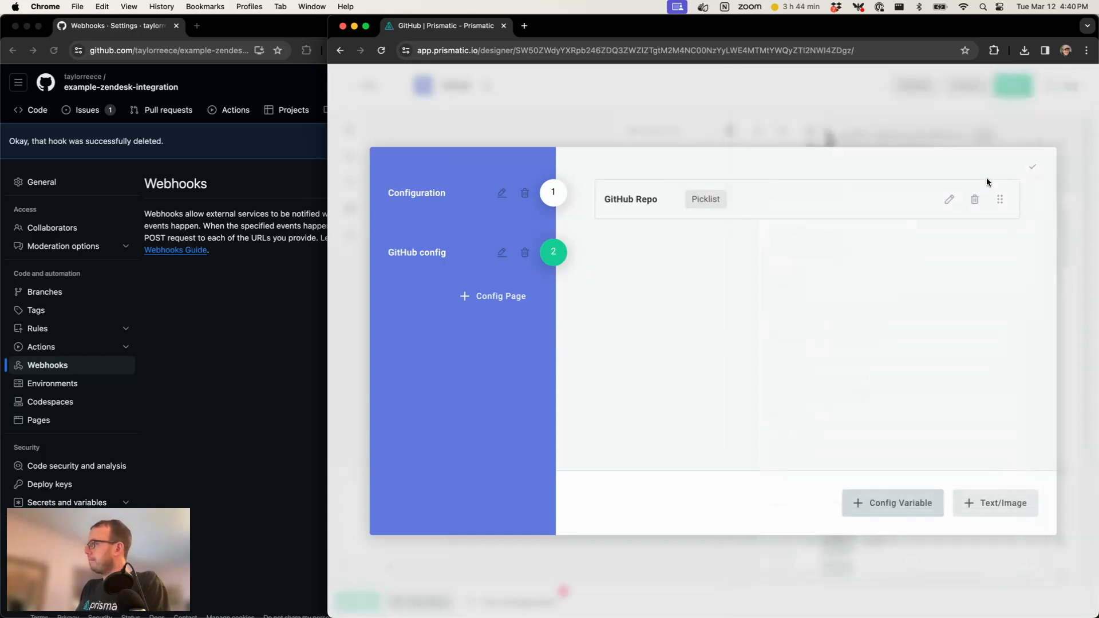
click(1034, 167)
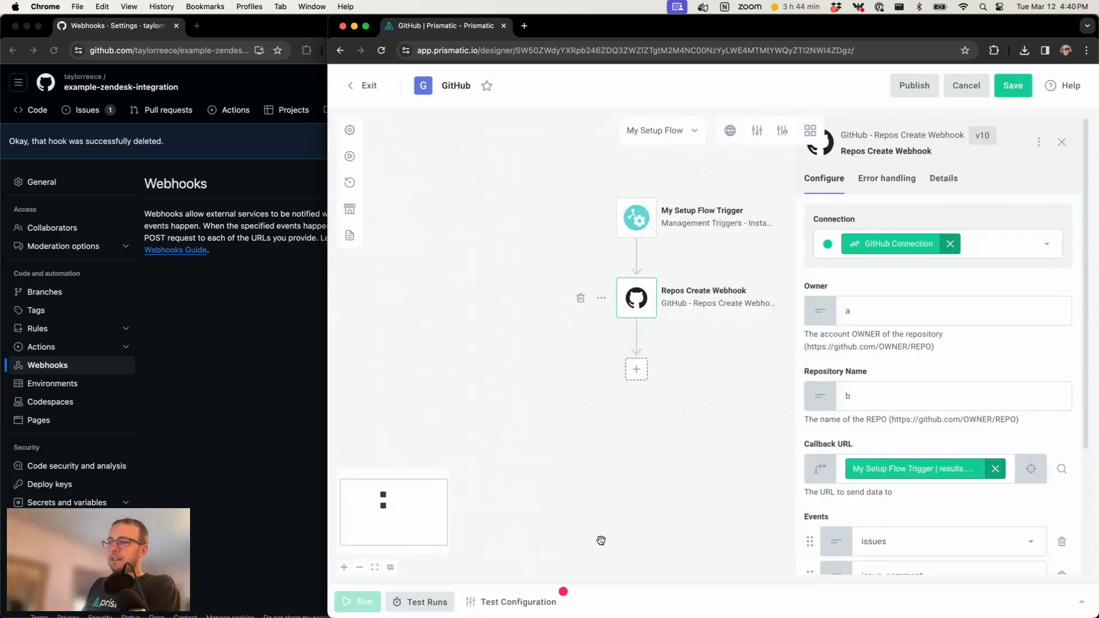
Show the test configuration, save the integration, and resize the test area to about half the designer's height.
click(518, 601)
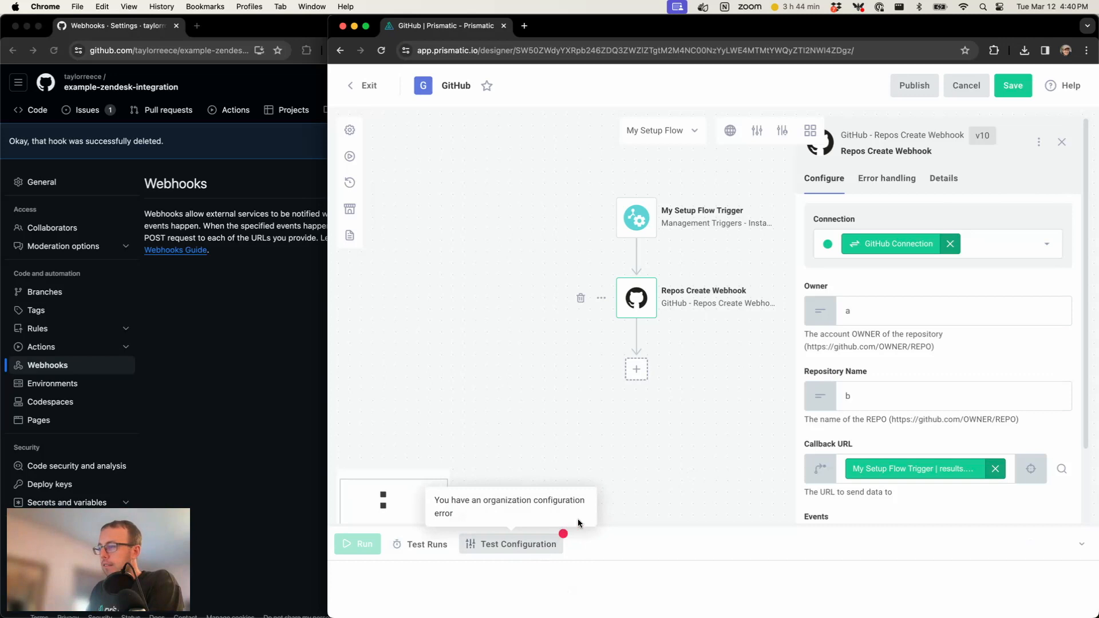
drag(625, 522, 625, 289)
click(1012, 95)
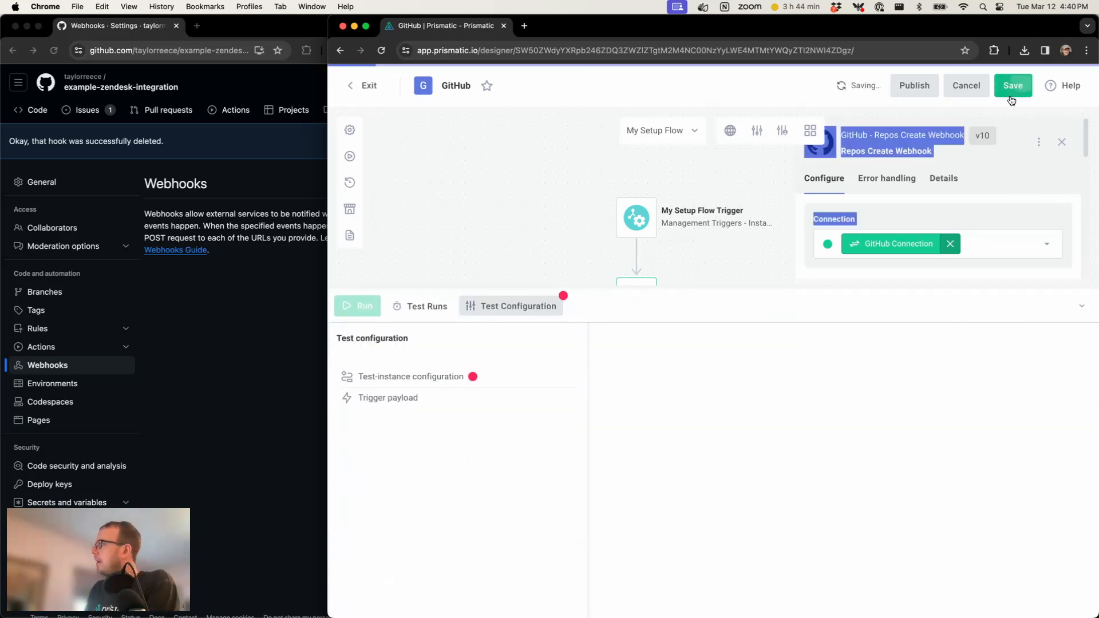
drag(740, 287, 716, 405)
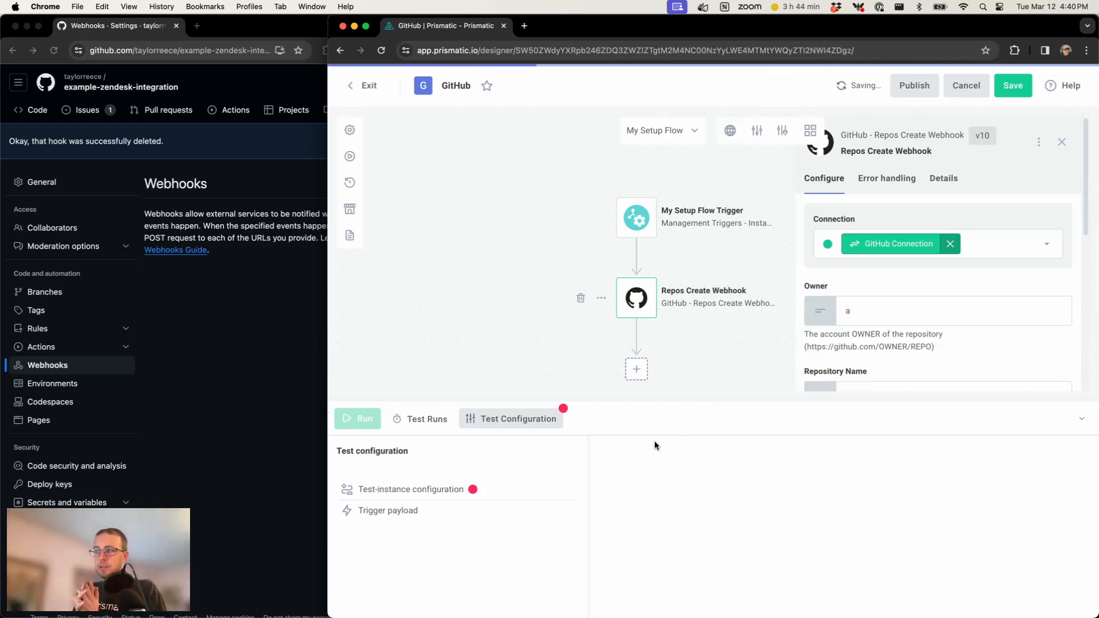
Configure the test instance with the example-zendesk-integration repository as its GitHub Repo and finish the configuration.
click(506, 486)
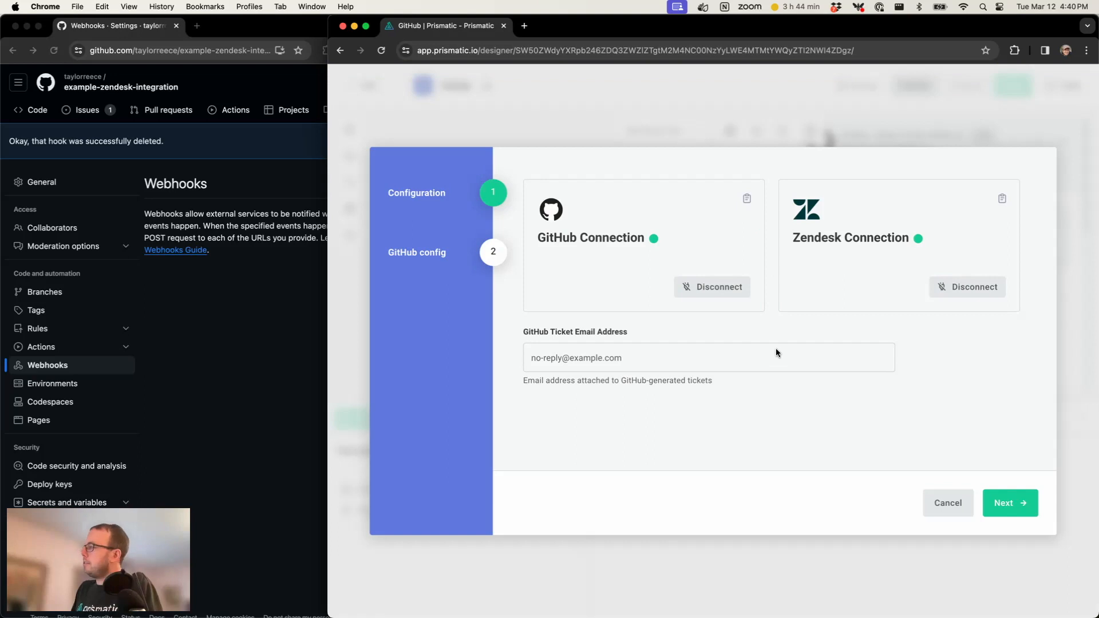
click(1011, 505)
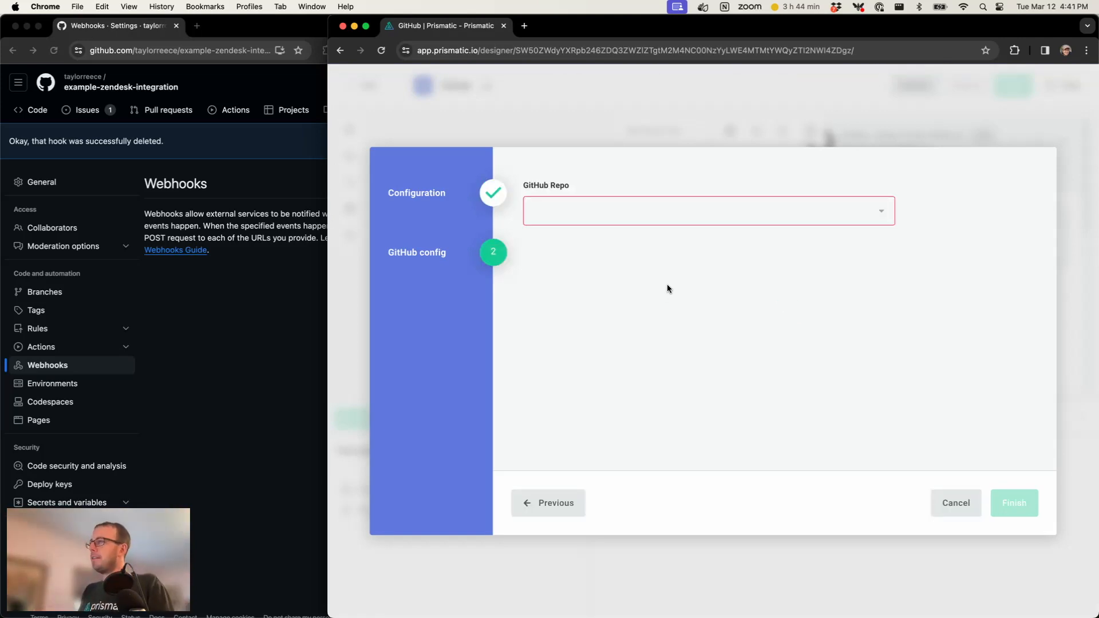
click(677, 211)
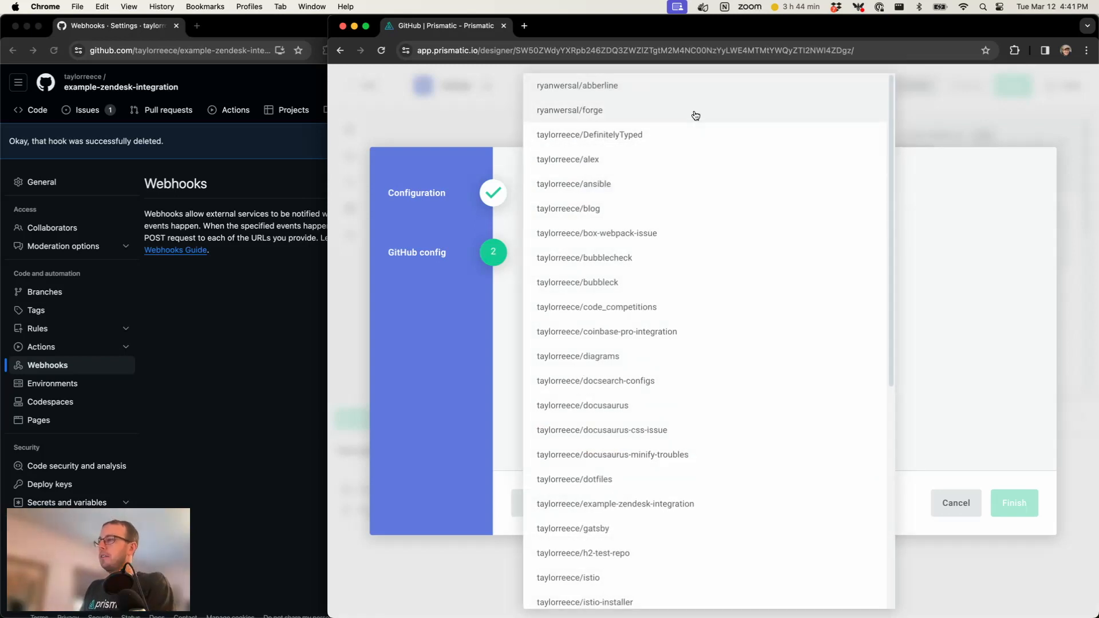
scroll(708, 395, down, 7)
scroll(711, 395, up, 7)
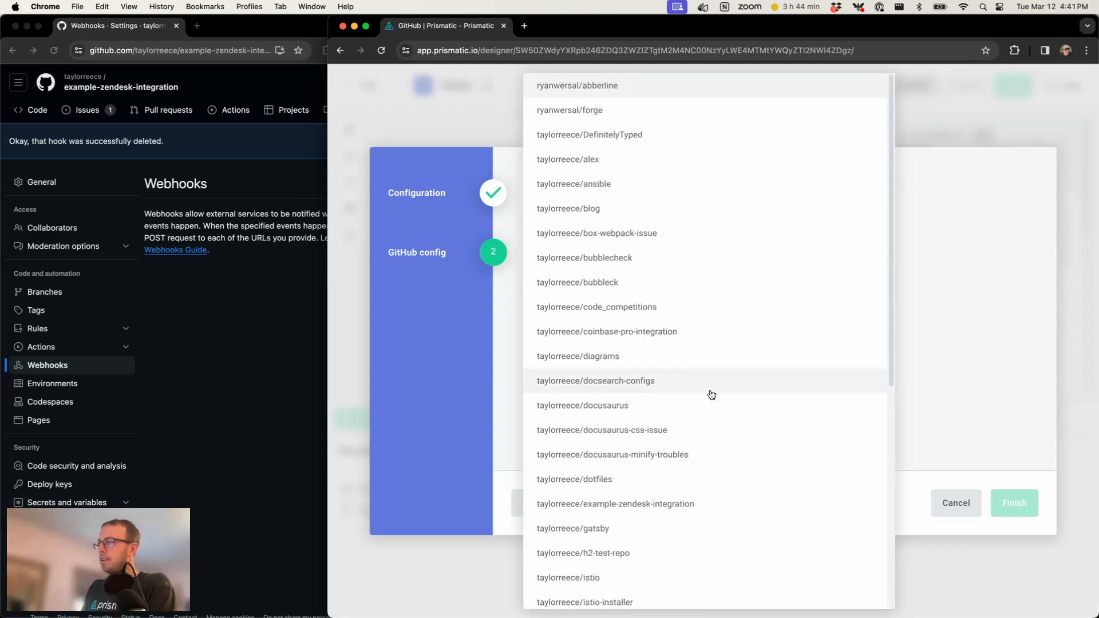
click(628, 505)
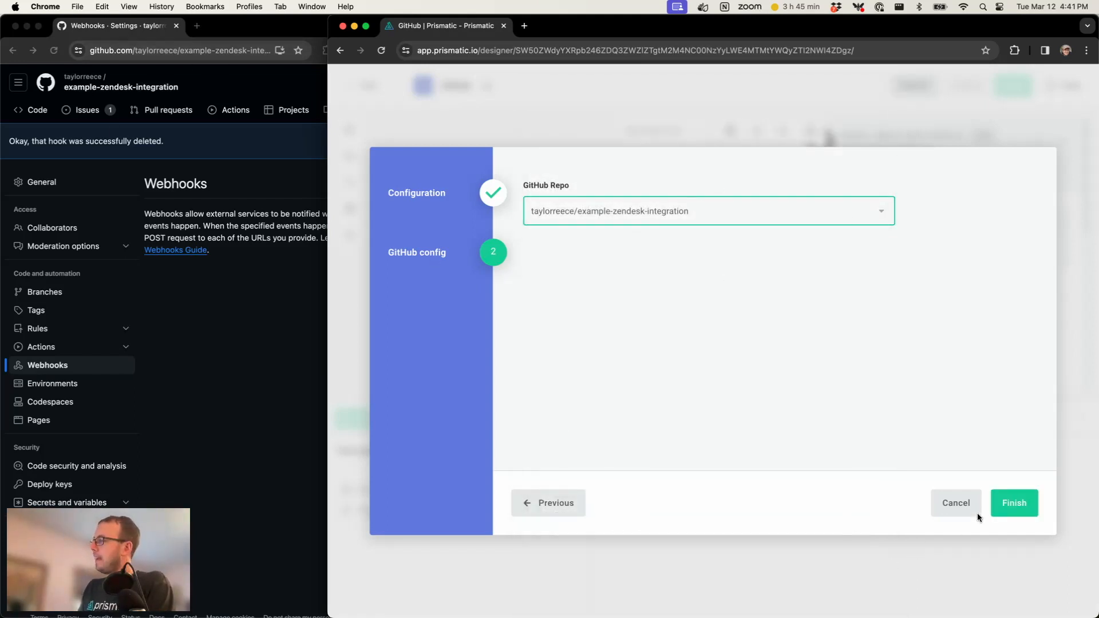
click(1020, 501)
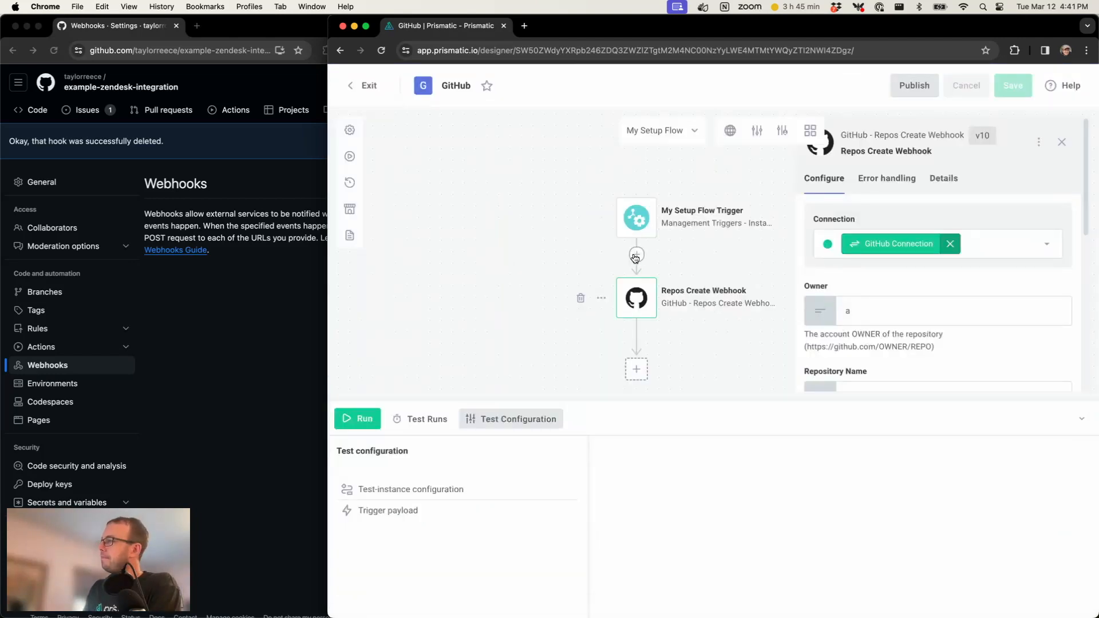
Insert a Stop Execution step between My Setup Flow Trigger and Repos Create Webhook.
click(636, 255)
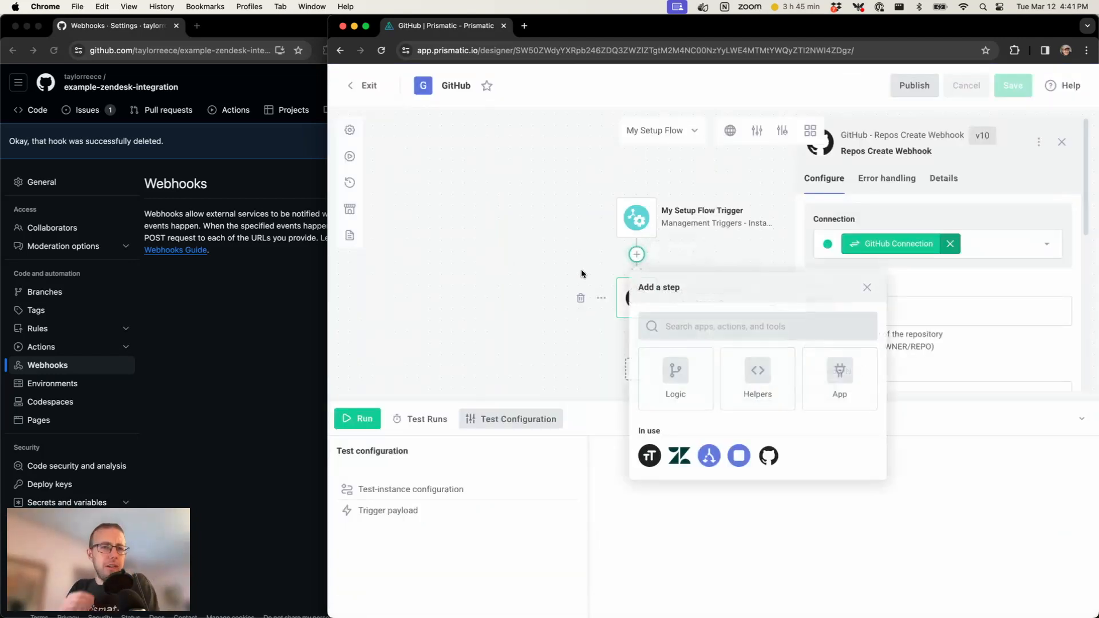
text(stop)
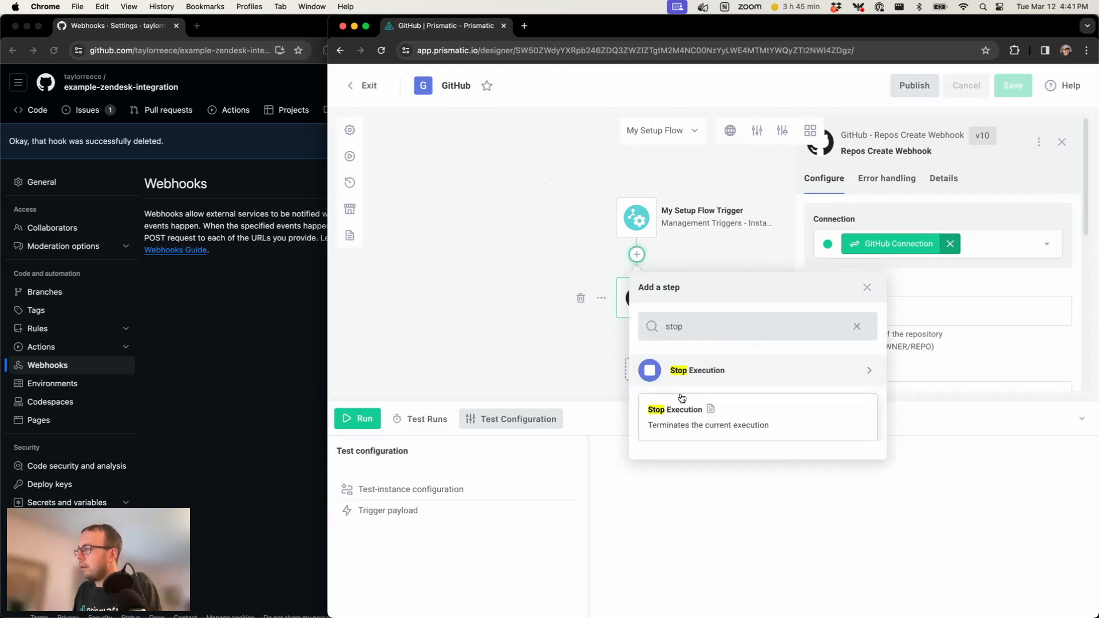
click(682, 370)
Insert a Write Log Message step before Stop Execution and set its Log Message to the GitHub Repo config variable.
click(636, 256)
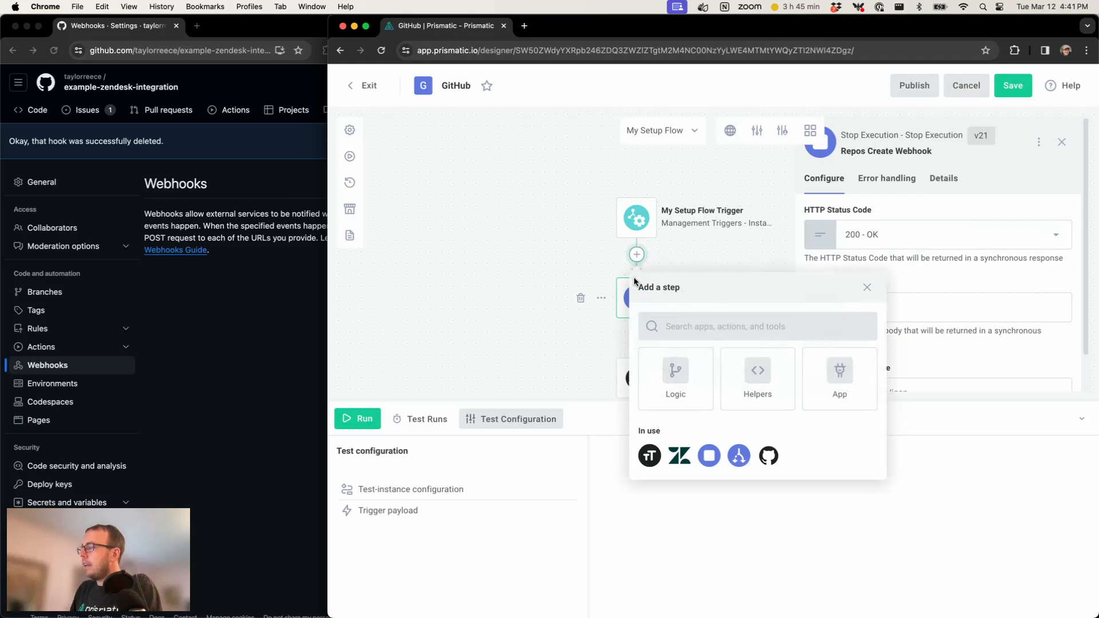
text(log)
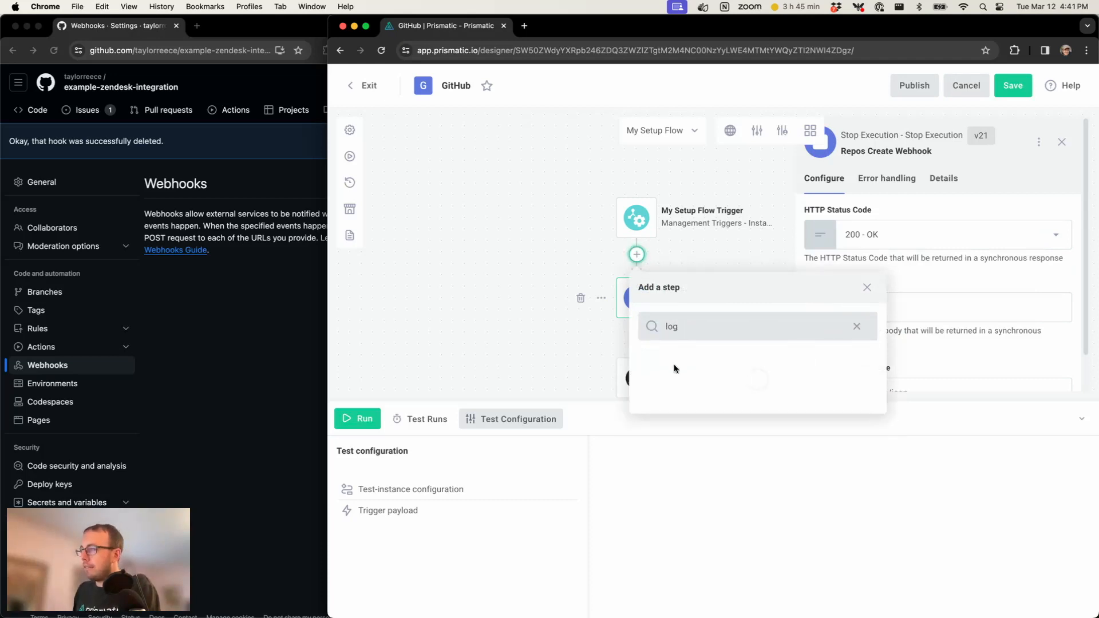
click(699, 408)
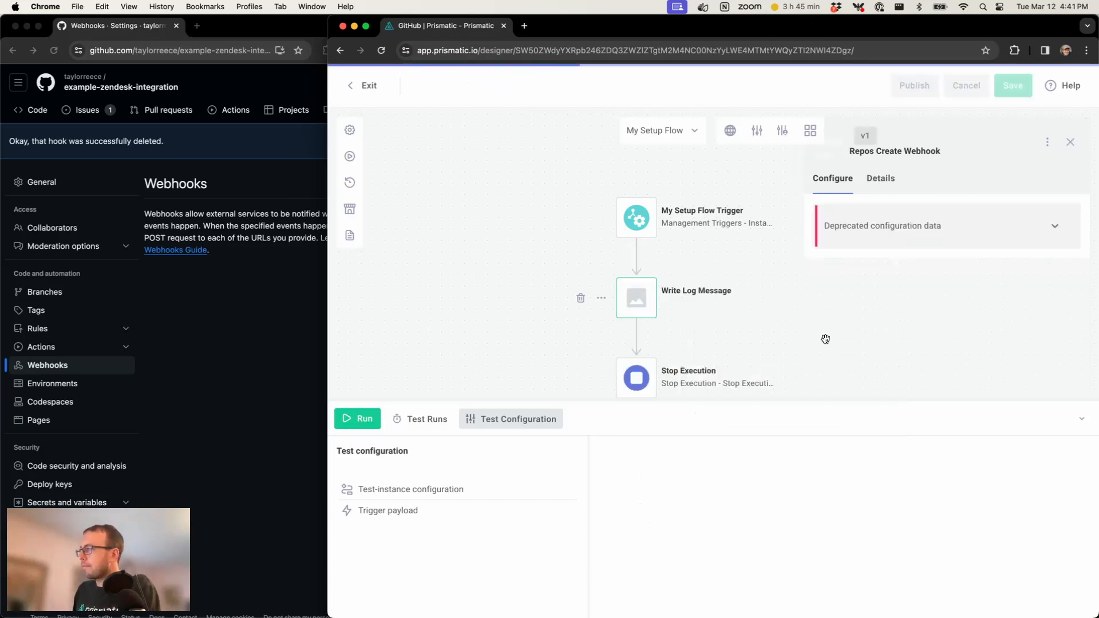
click(816, 325)
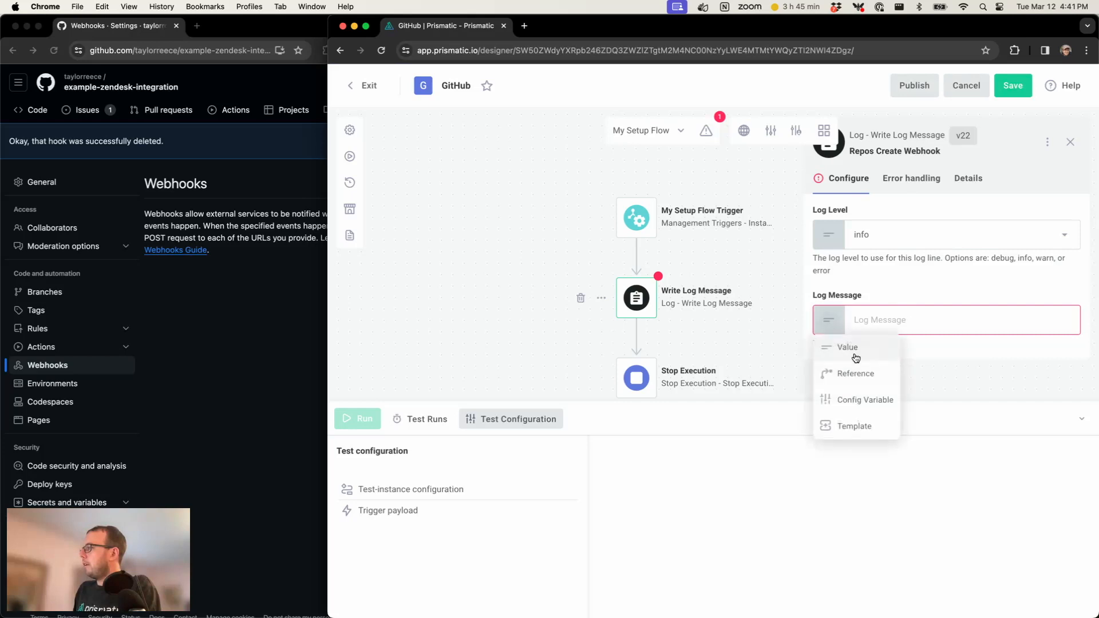
click(864, 400)
click(922, 319)
click(917, 385)
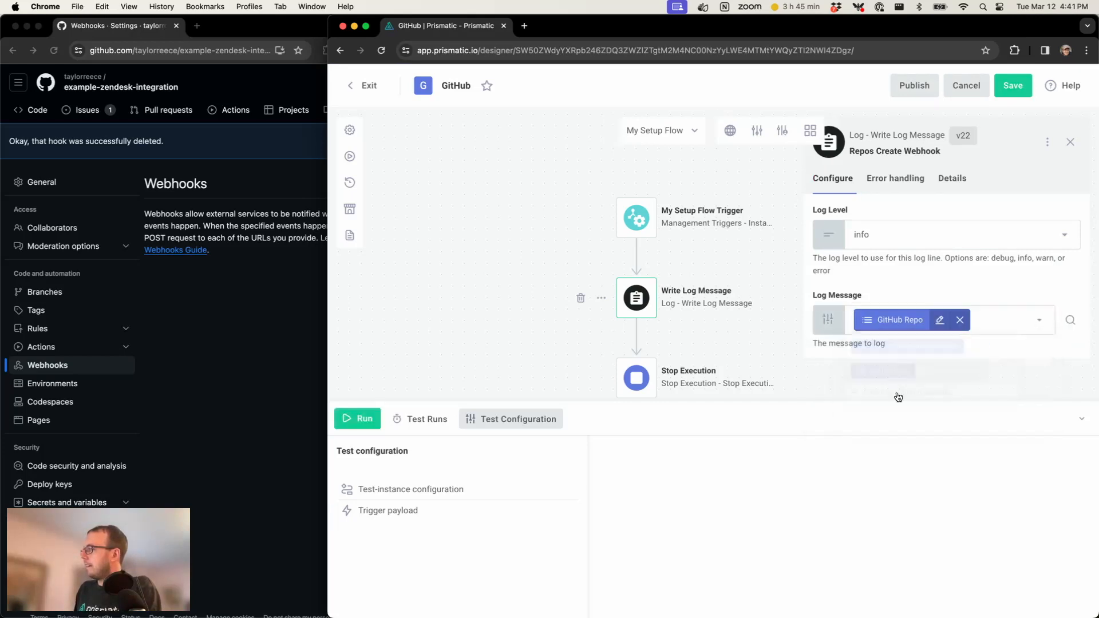
Run a test of My Setup Flow and show the logs among the steps in an enlarged results area.
click(357, 418)
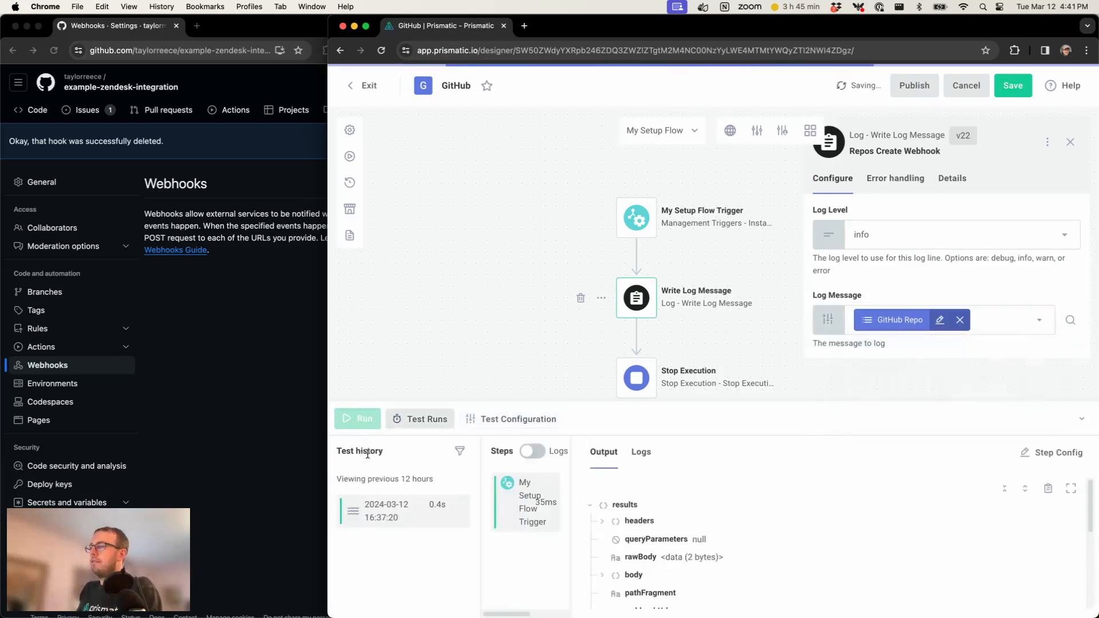
drag(702, 401, 704, 352)
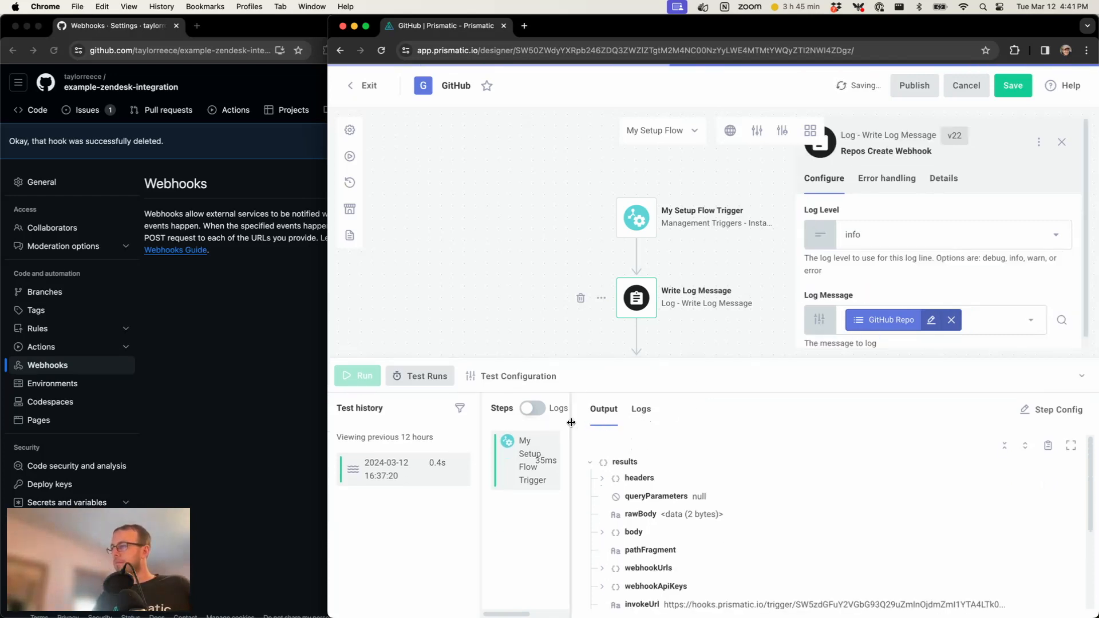
drag(570, 413, 728, 432)
click(625, 409)
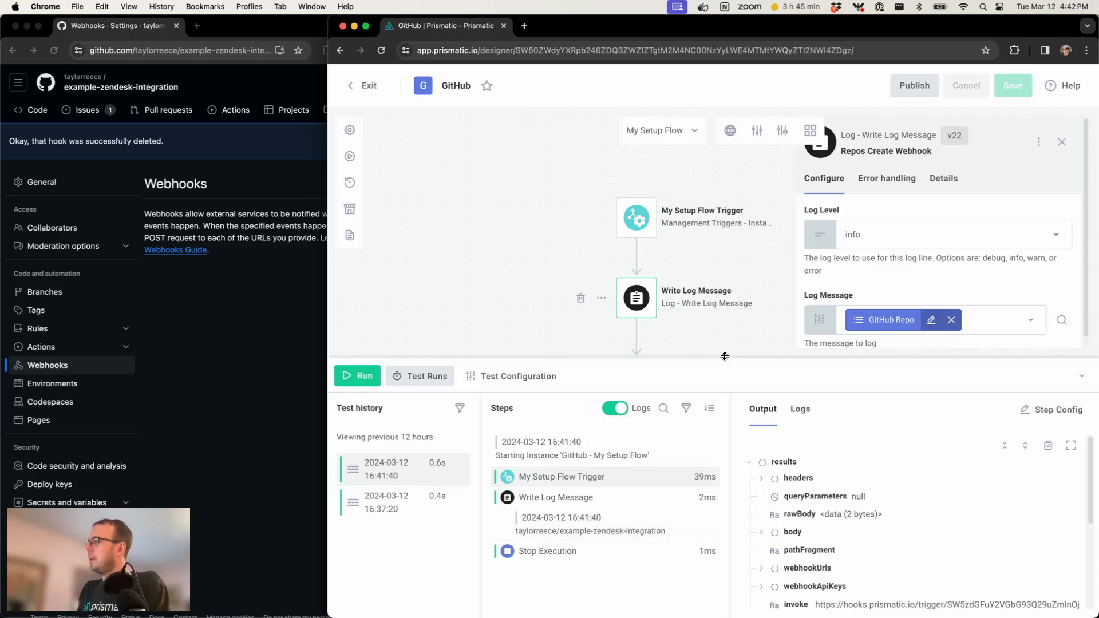
Insert a Text Manipulation Split String step directly after Write Log Message in My Setup Flow.
drag(724, 357, 699, 584)
click(640, 337)
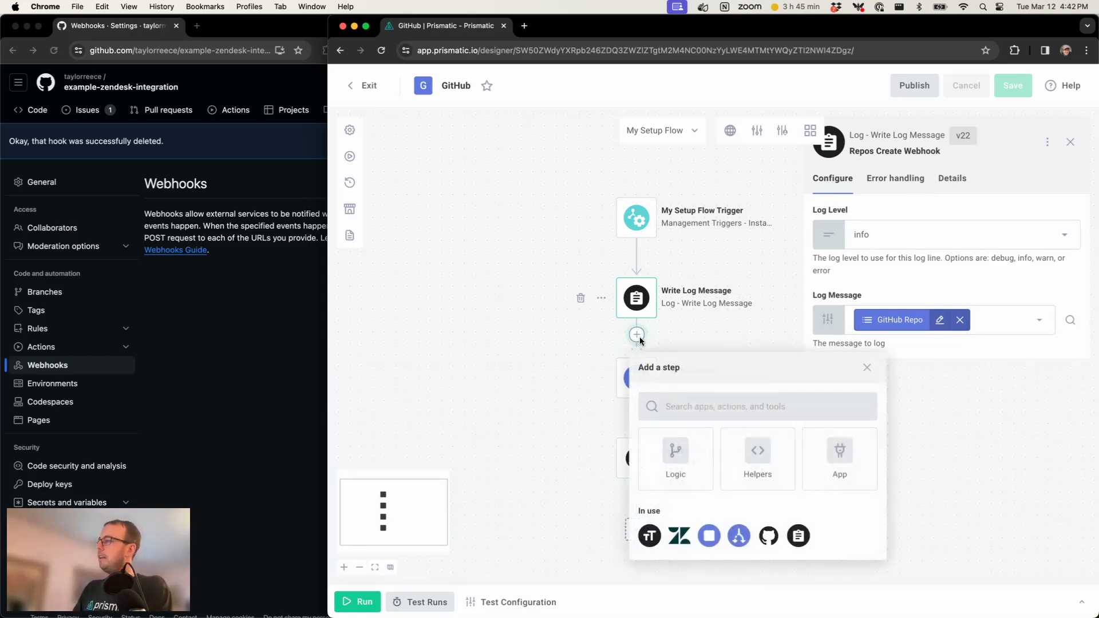
text(split)
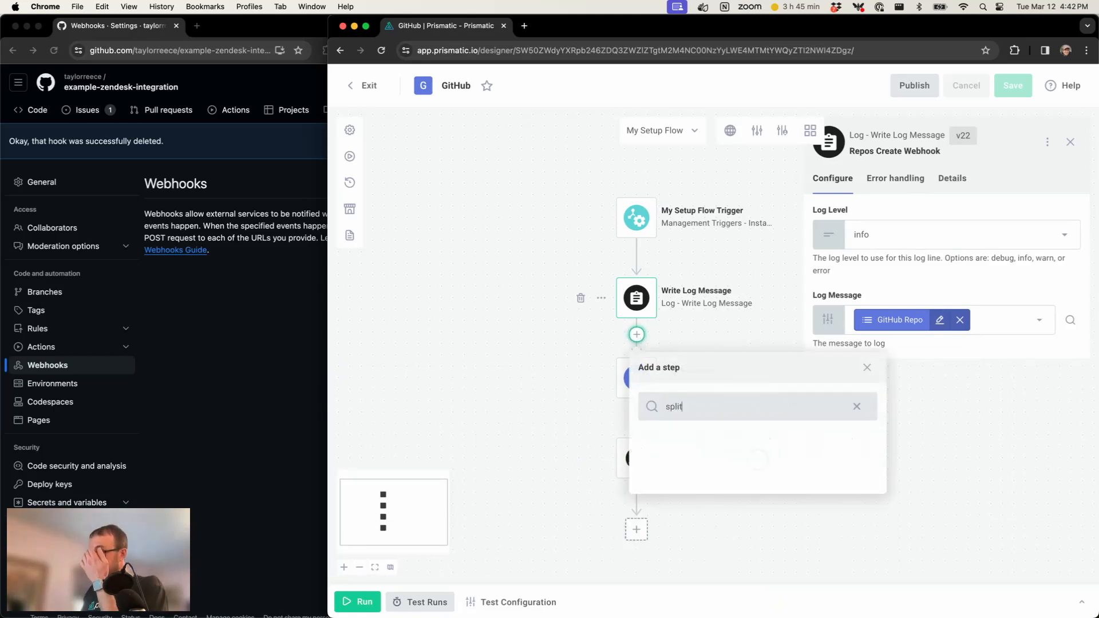
scroll(782, 464, down, 3)
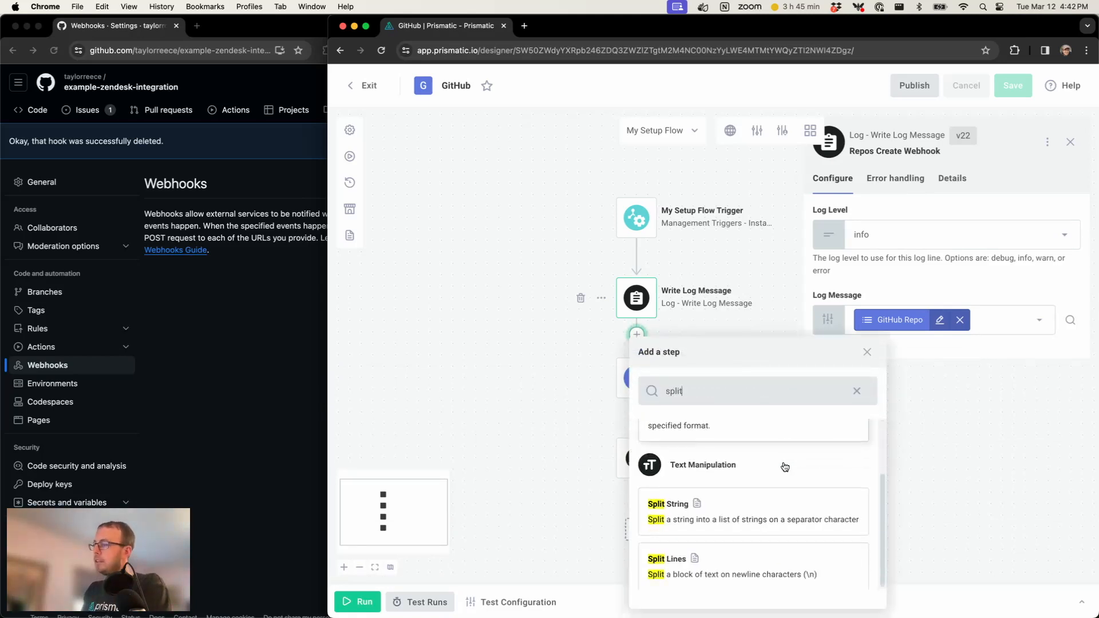
click(715, 519)
Set the Split String step's Text to the GitHub Repo config variable and its Separator to "/".
click(833, 238)
click(870, 314)
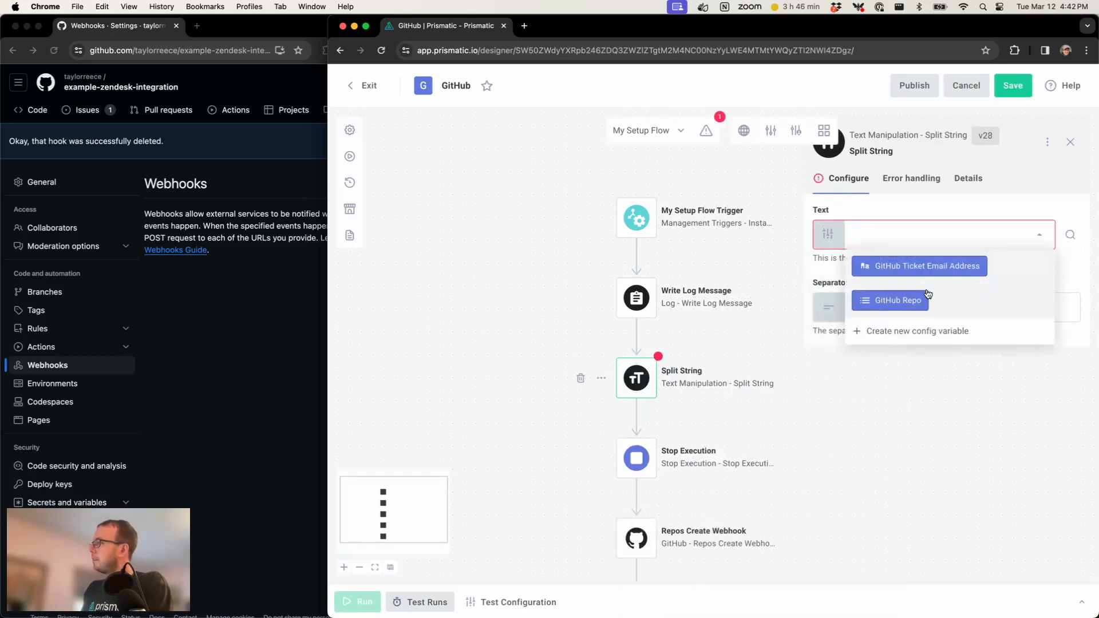
click(905, 300)
click(885, 314)
text(/)
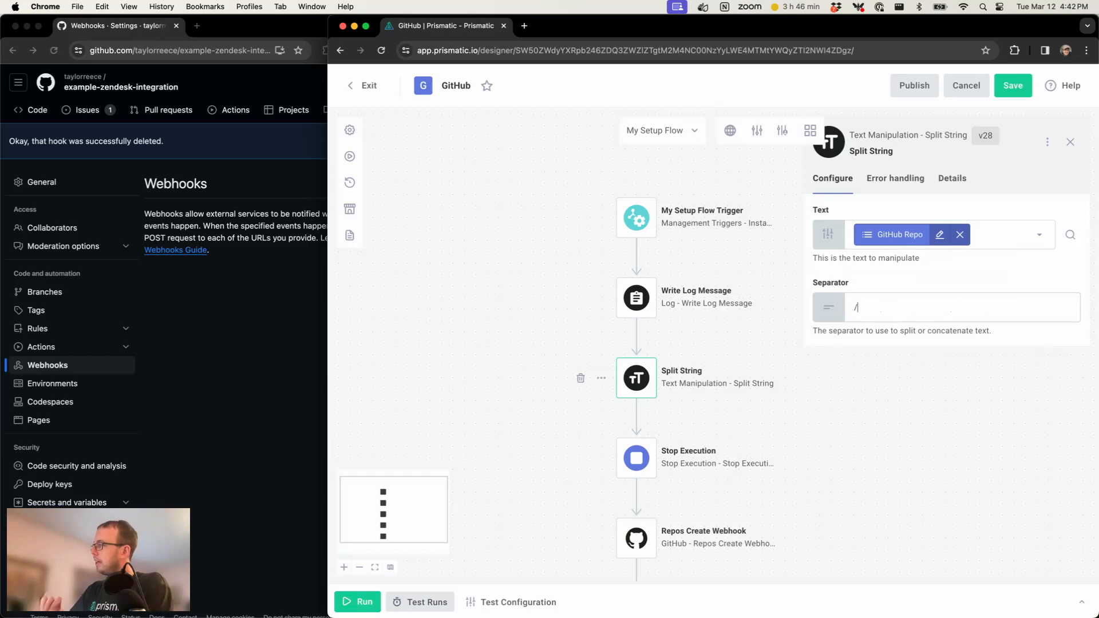
Run a test of My Setup Flow and view the Split String step's output with logs hidden from the steps.
click(358, 601)
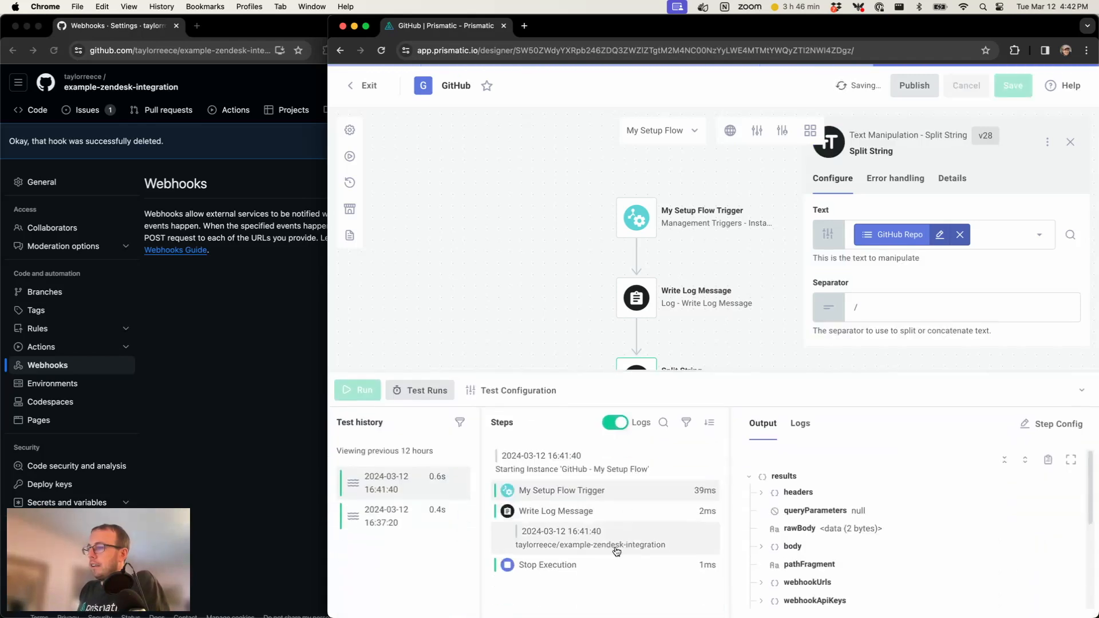
click(346, 475)
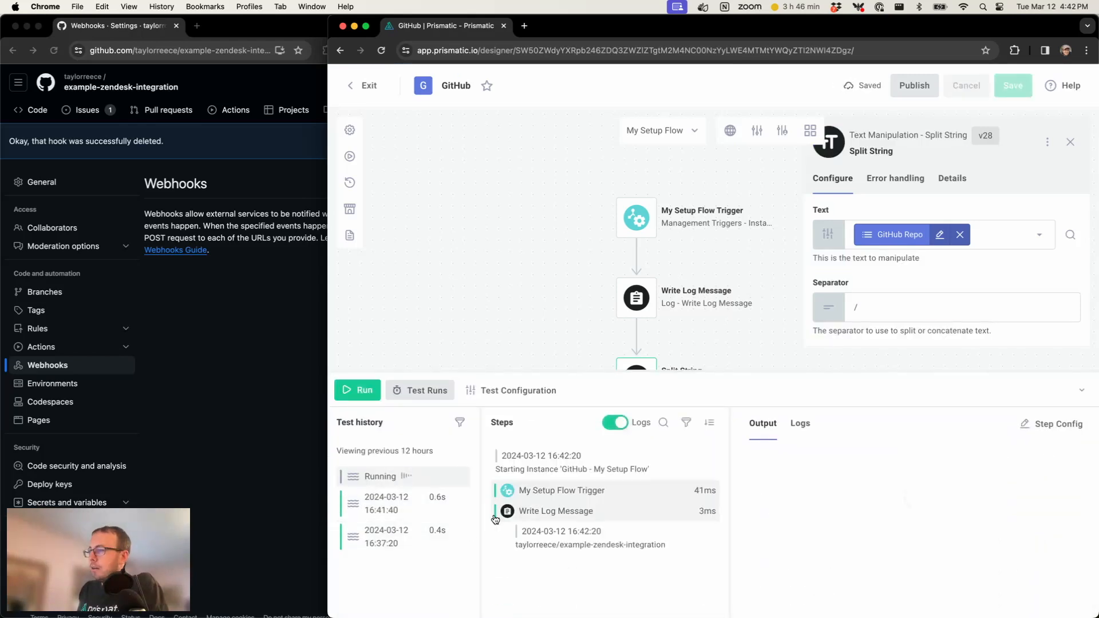
click(628, 422)
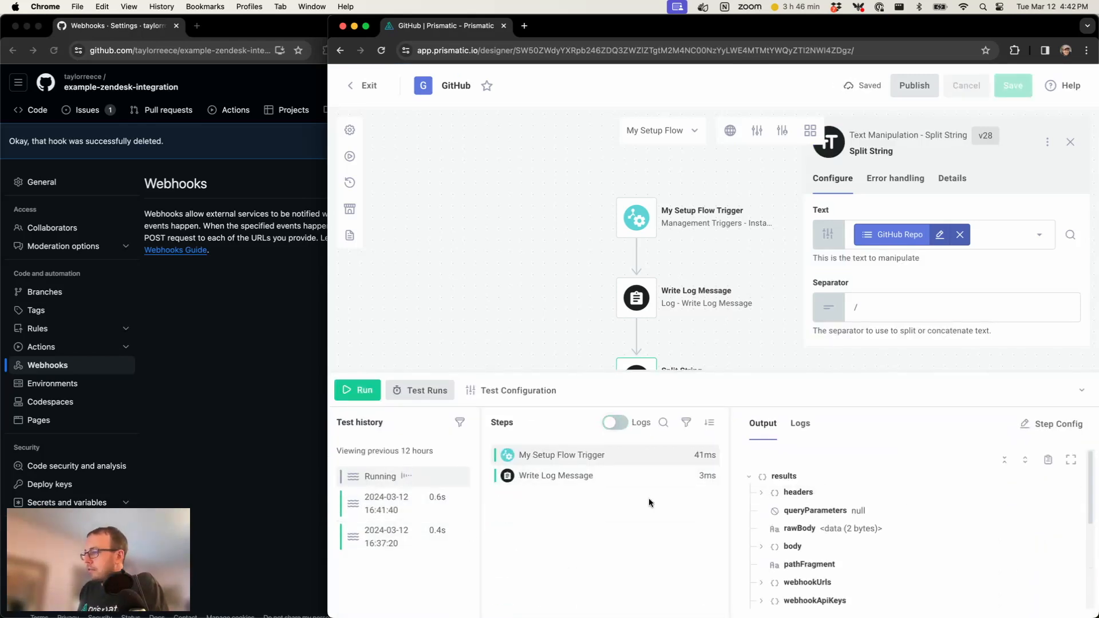
scroll(562, 326, down, 3)
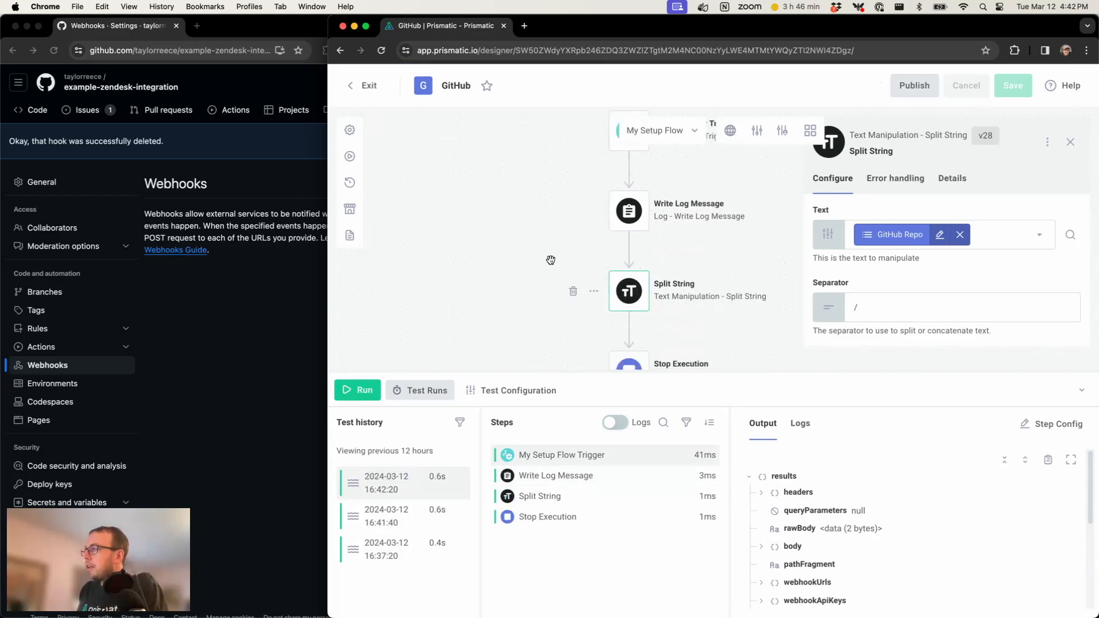
click(580, 497)
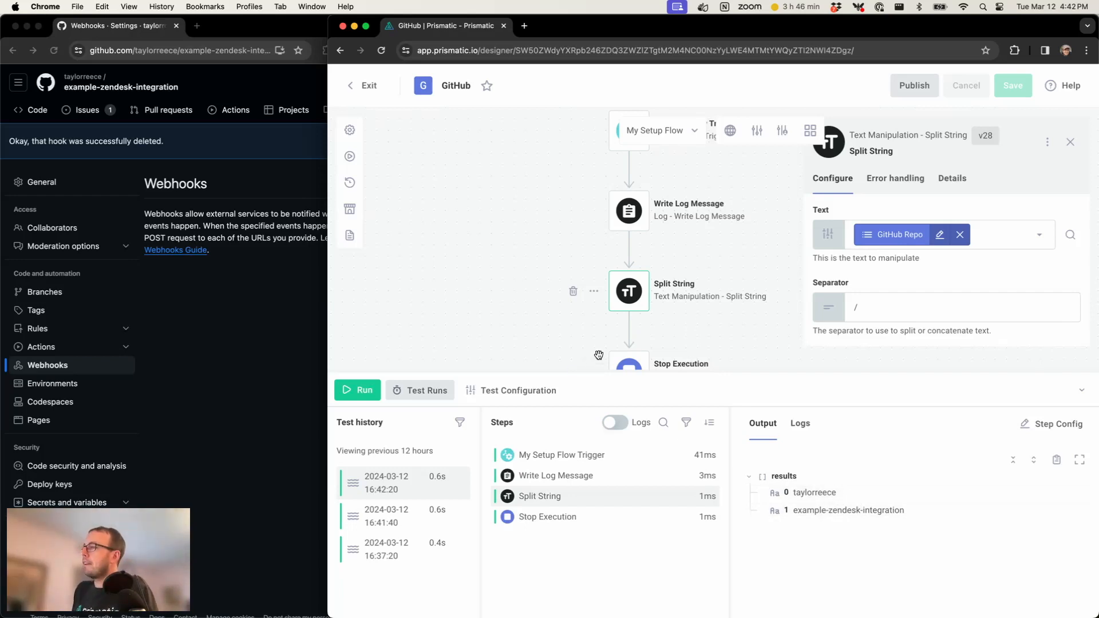
click(1082, 390)
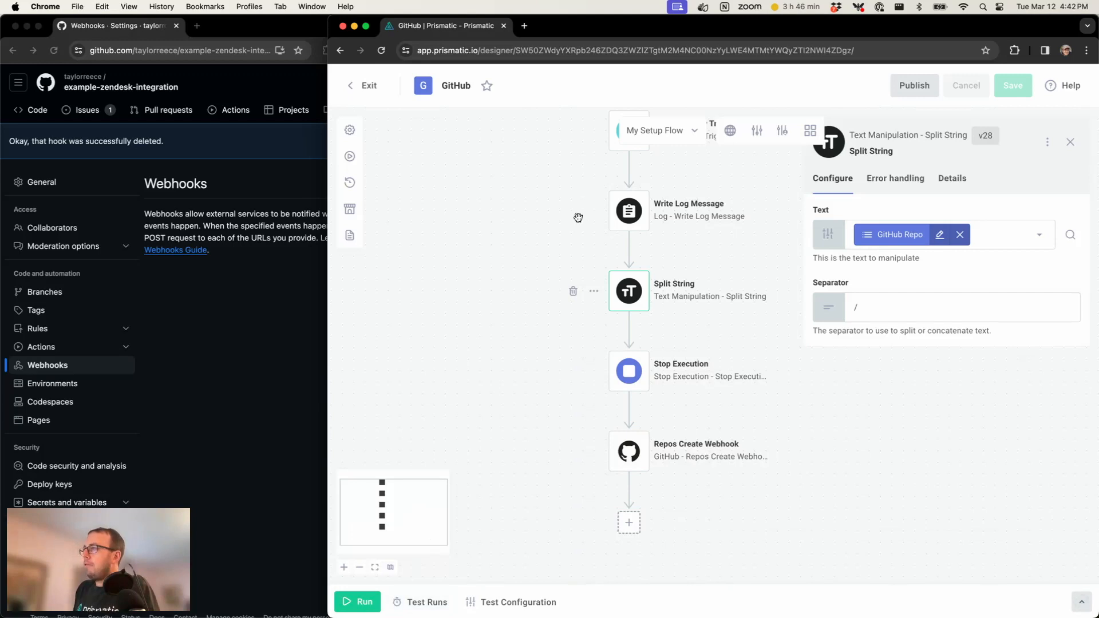
Remove the Write Log Message and Stop Execution steps from My Setup Flow.
click(573, 211)
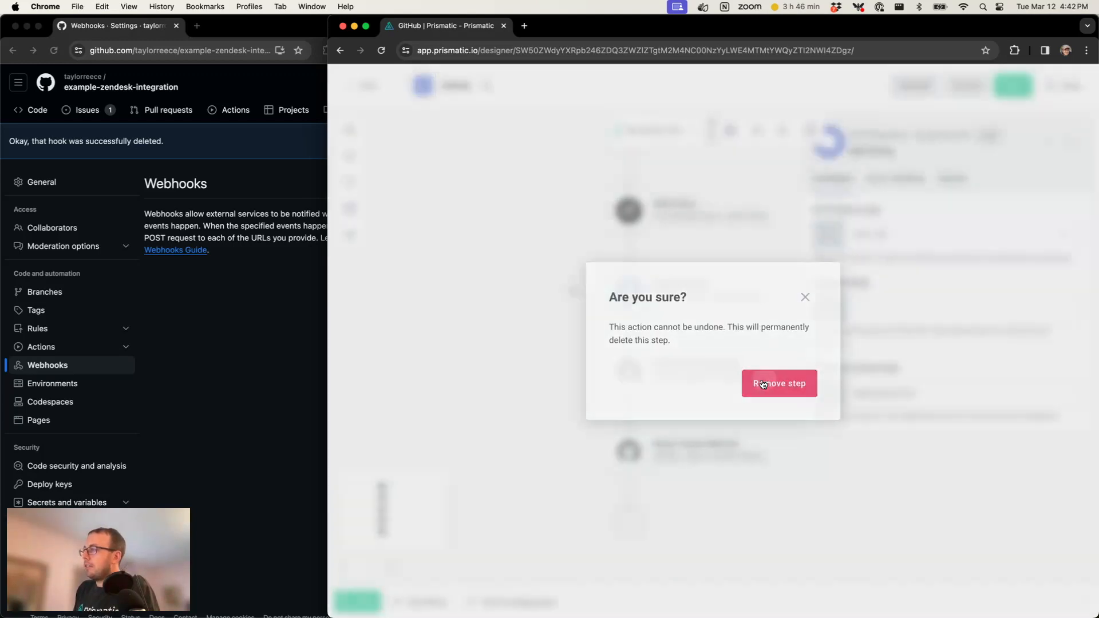
click(779, 384)
click(573, 291)
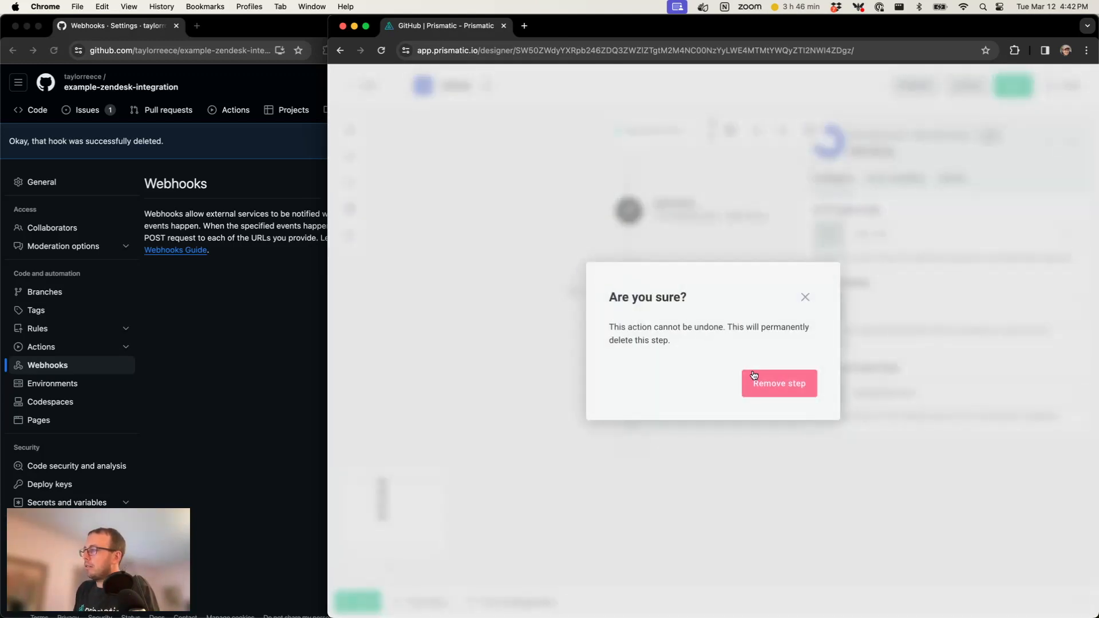
click(778, 384)
Set the Owner of the Repos Create Webhook step to a reference to Split String results.0.
click(643, 295)
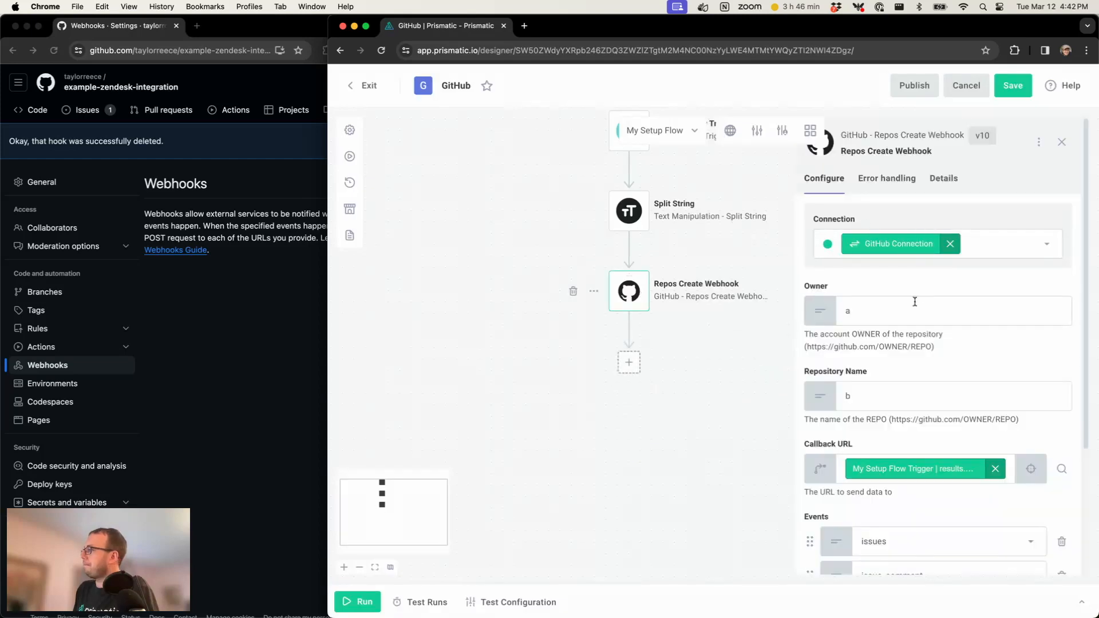
click(820, 311)
click(826, 362)
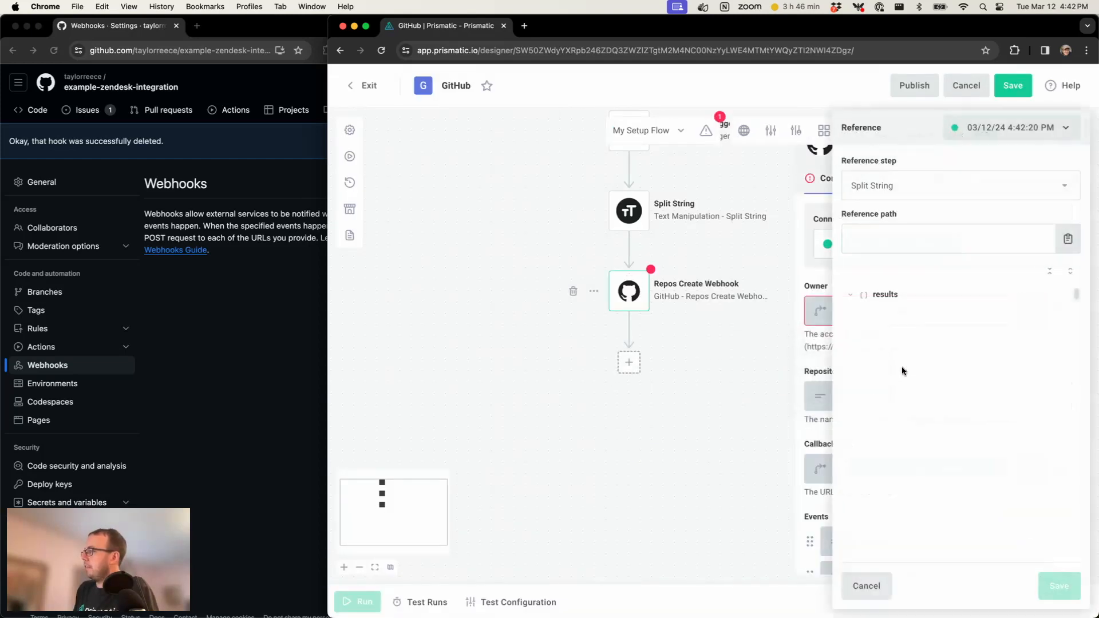
click(904, 311)
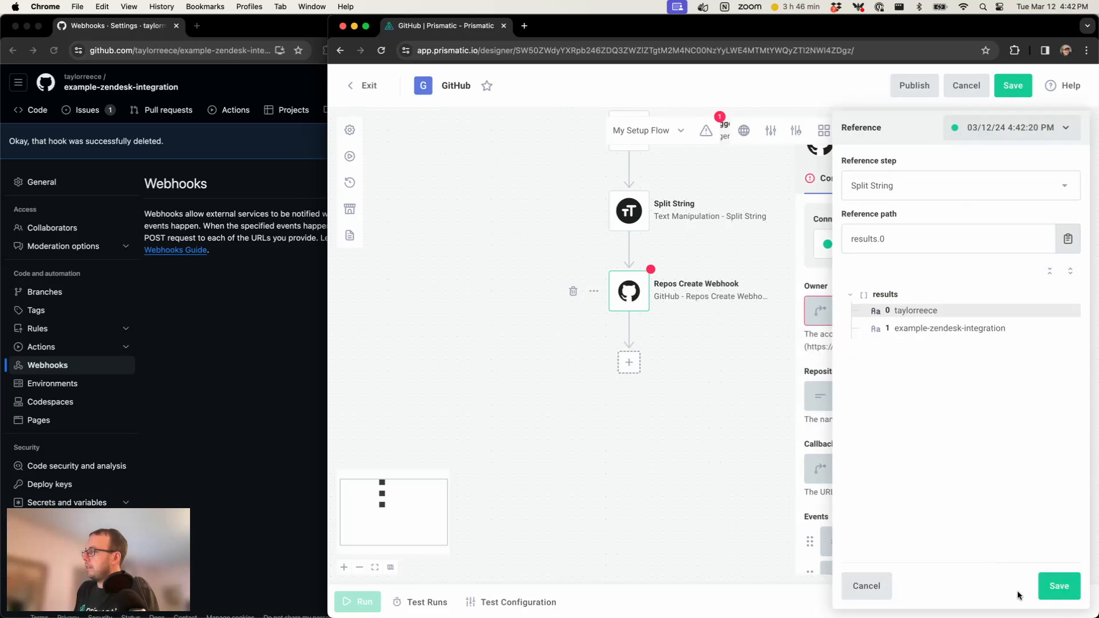
click(1060, 587)
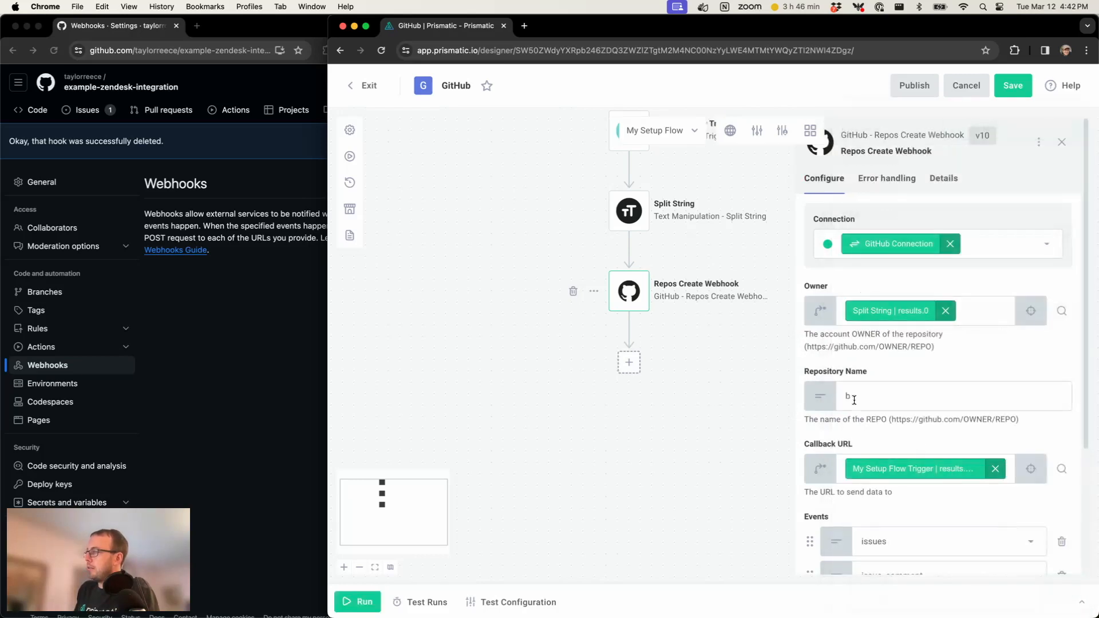
Set Repository Name to a reference to Split String results.1 and preview the Owner and Repository Name values.
click(820, 396)
click(850, 449)
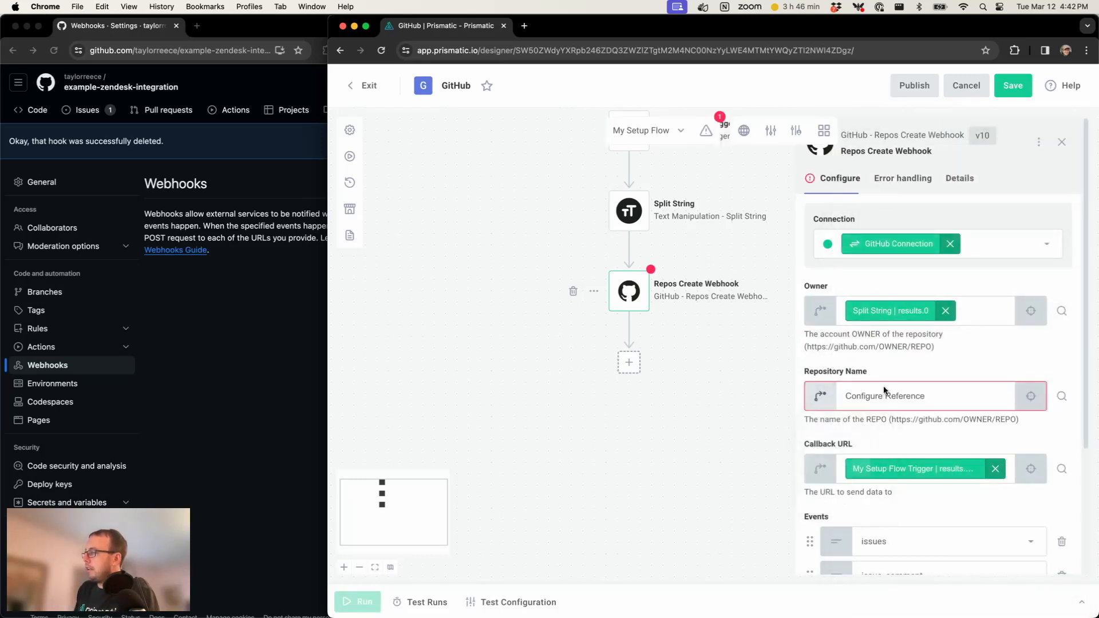
click(882, 330)
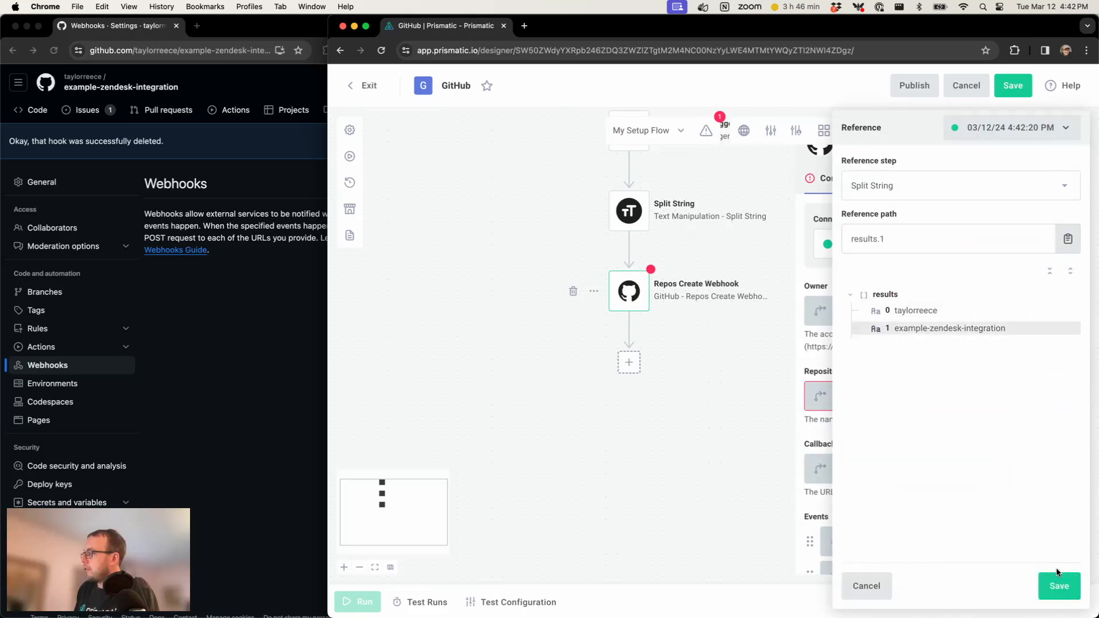
click(1058, 585)
click(1063, 311)
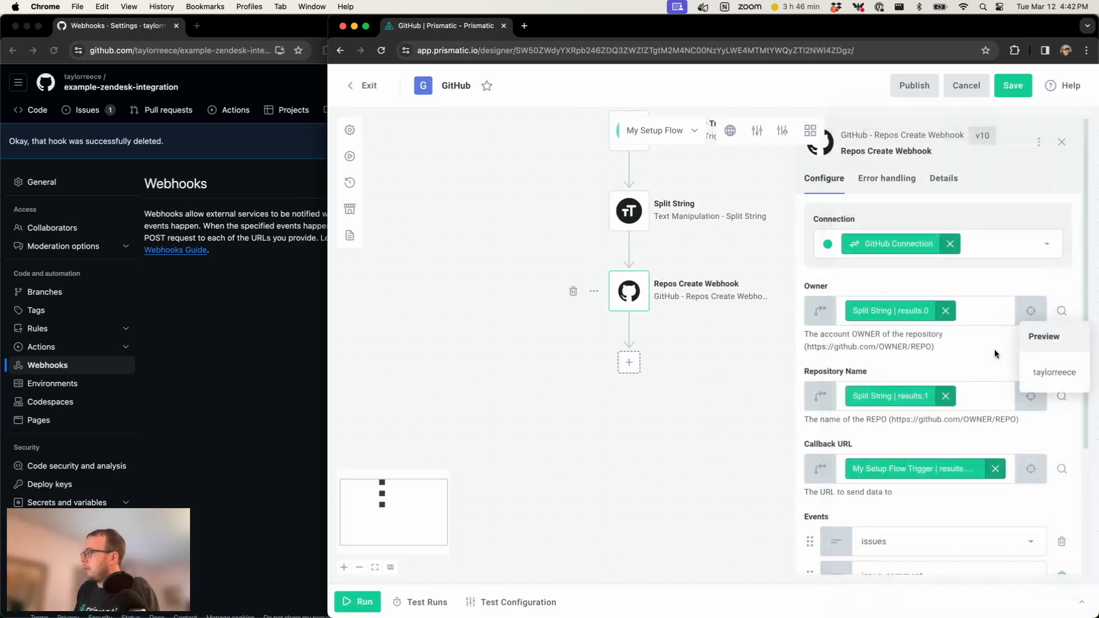
click(1062, 396)
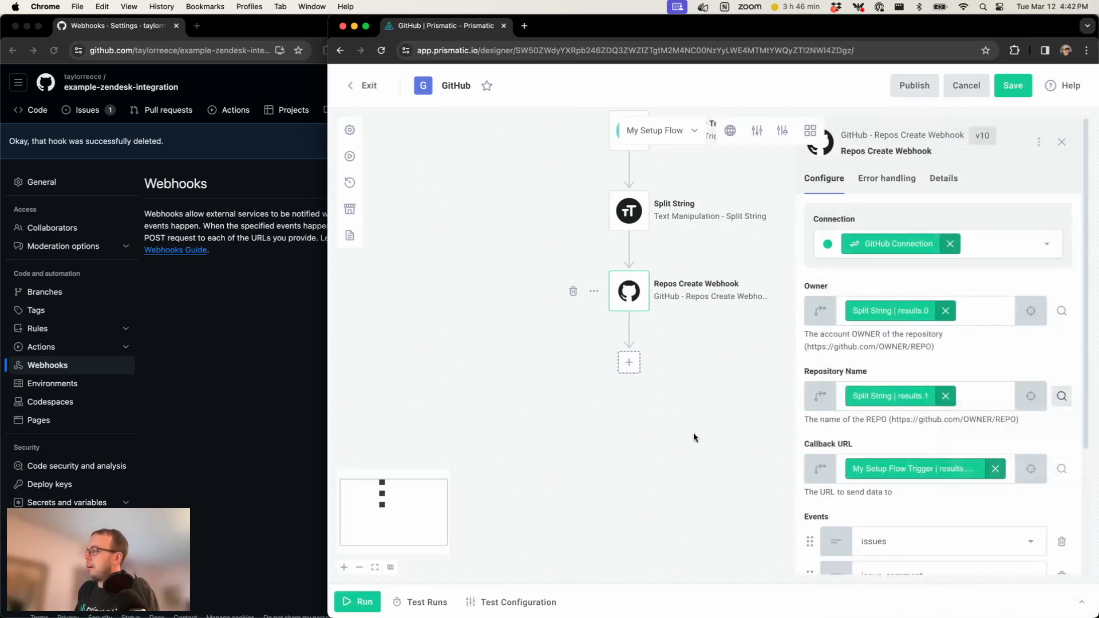
Run a test of My Setup Flow and examine the Repos Create Webhook step's output, including its events and URLs.
click(351, 603)
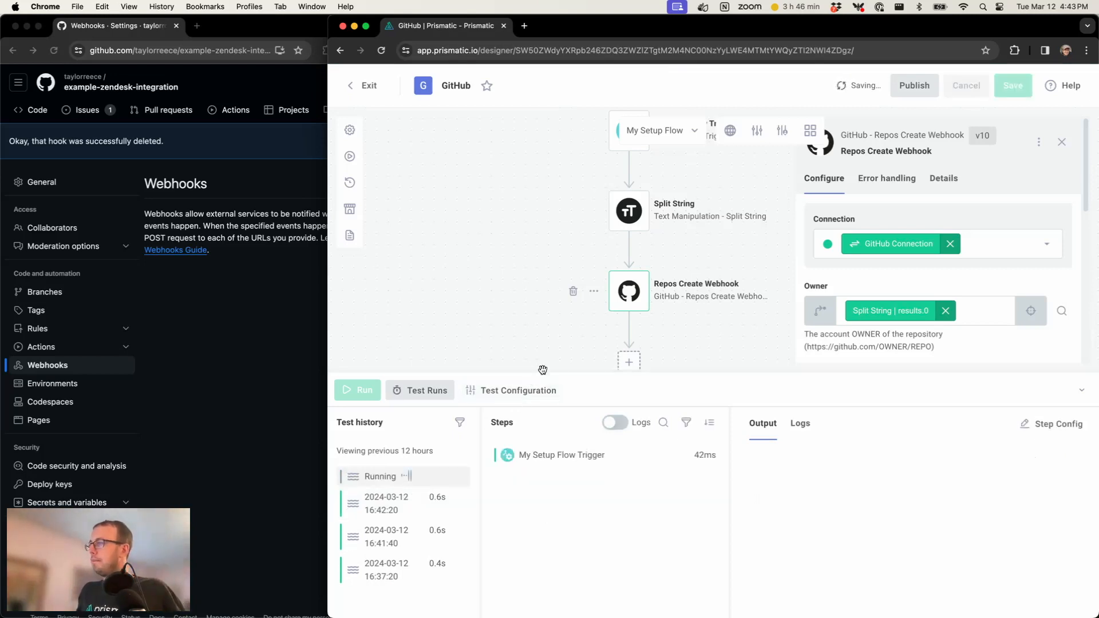
drag(544, 370, 544, 416)
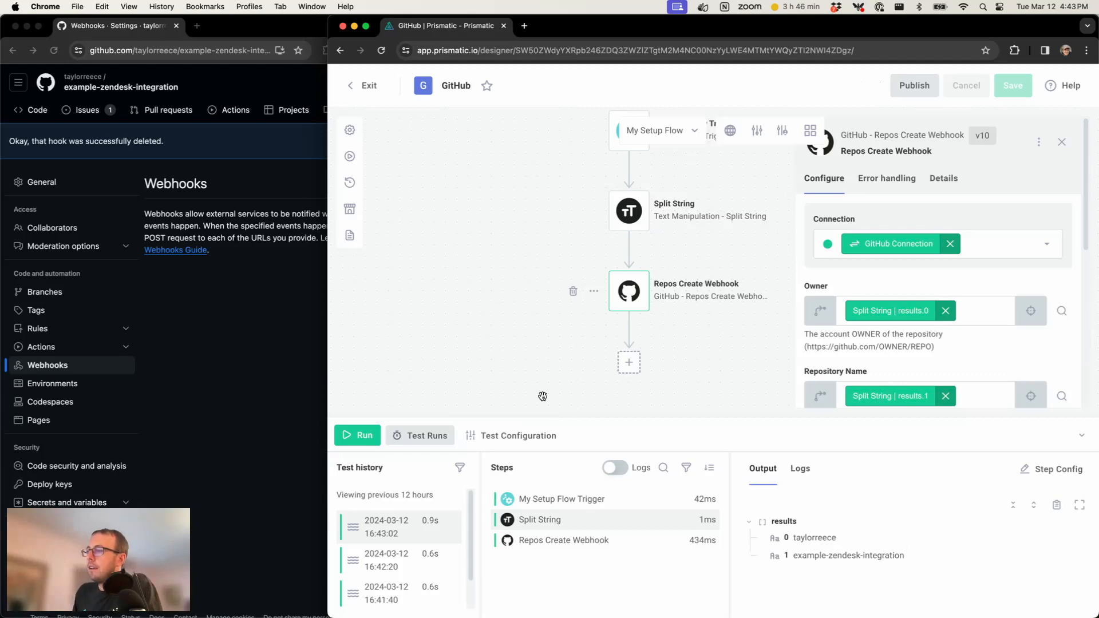
click(597, 543)
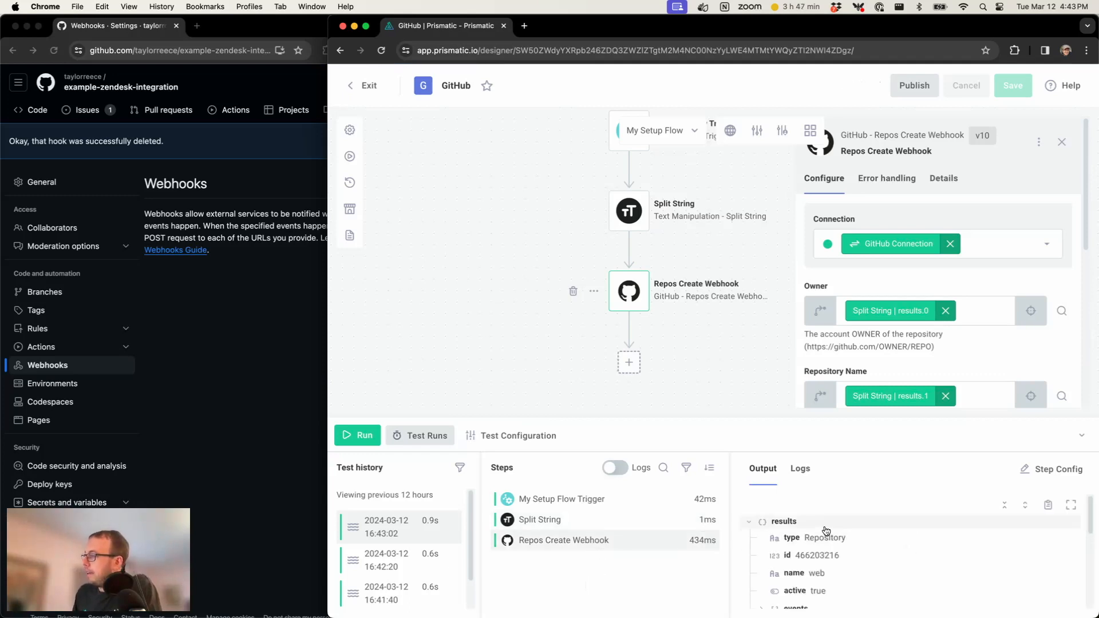
scroll(801, 524, down, 2)
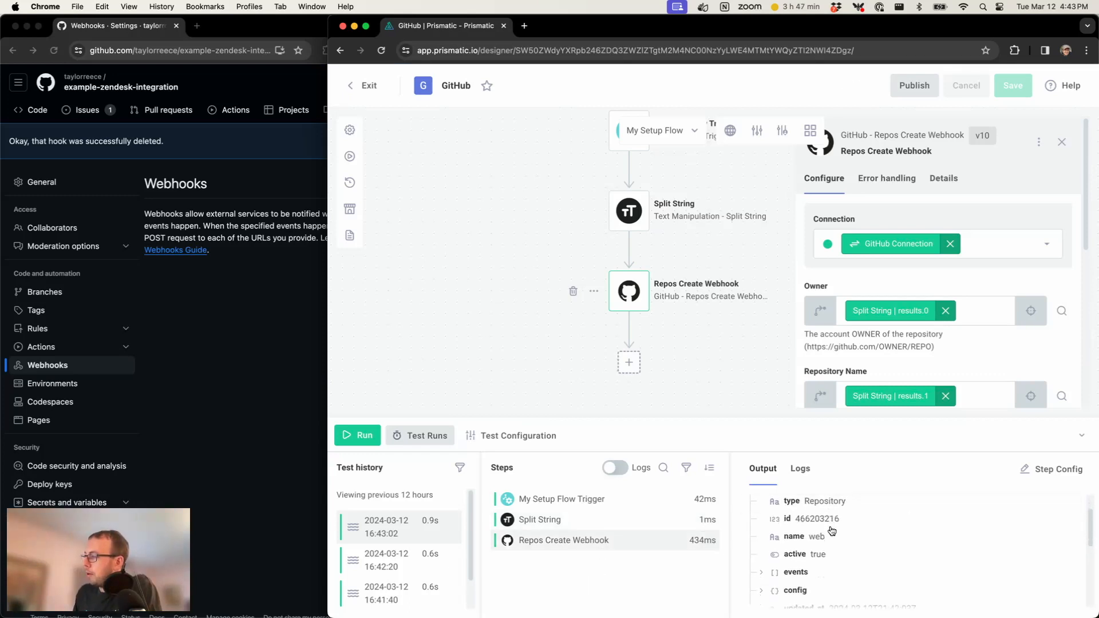
scroll(849, 526, down, 3)
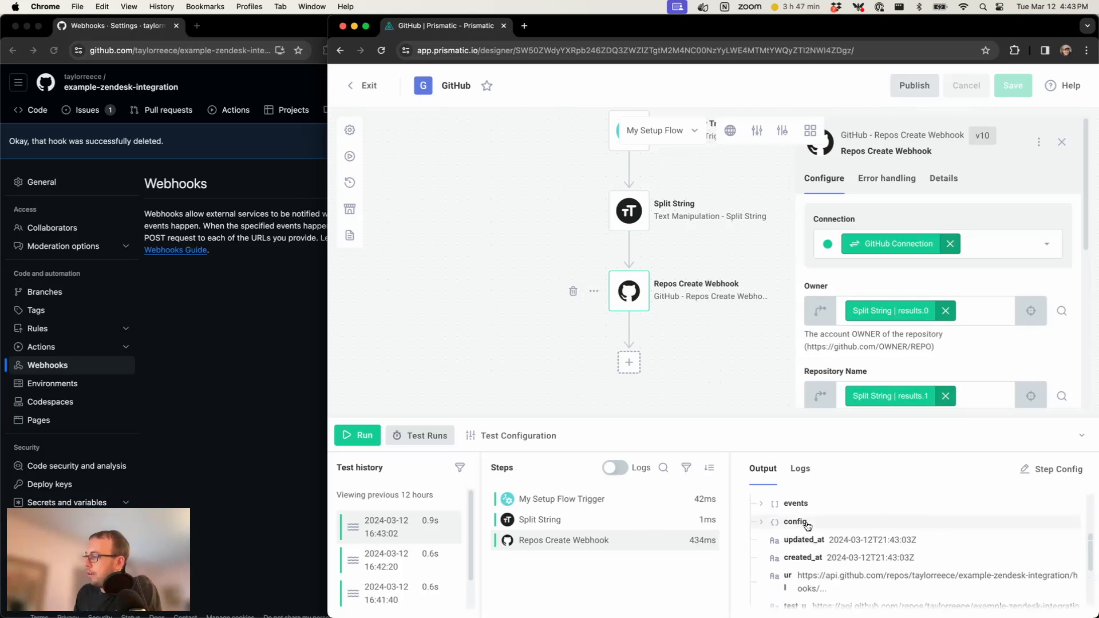
click(759, 507)
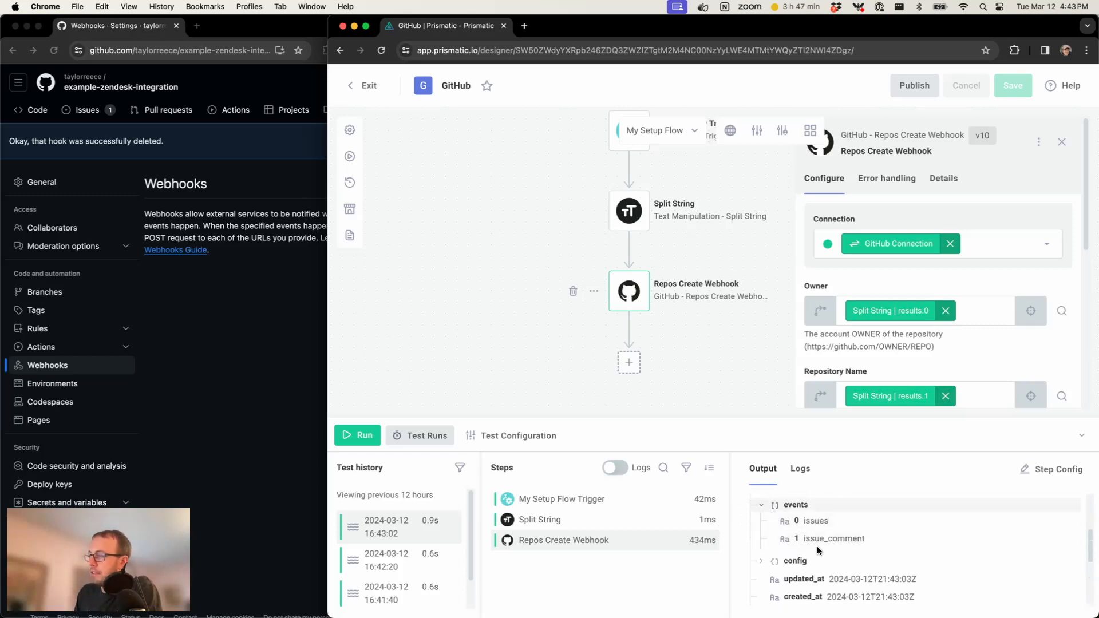
scroll(816, 545, down, 3)
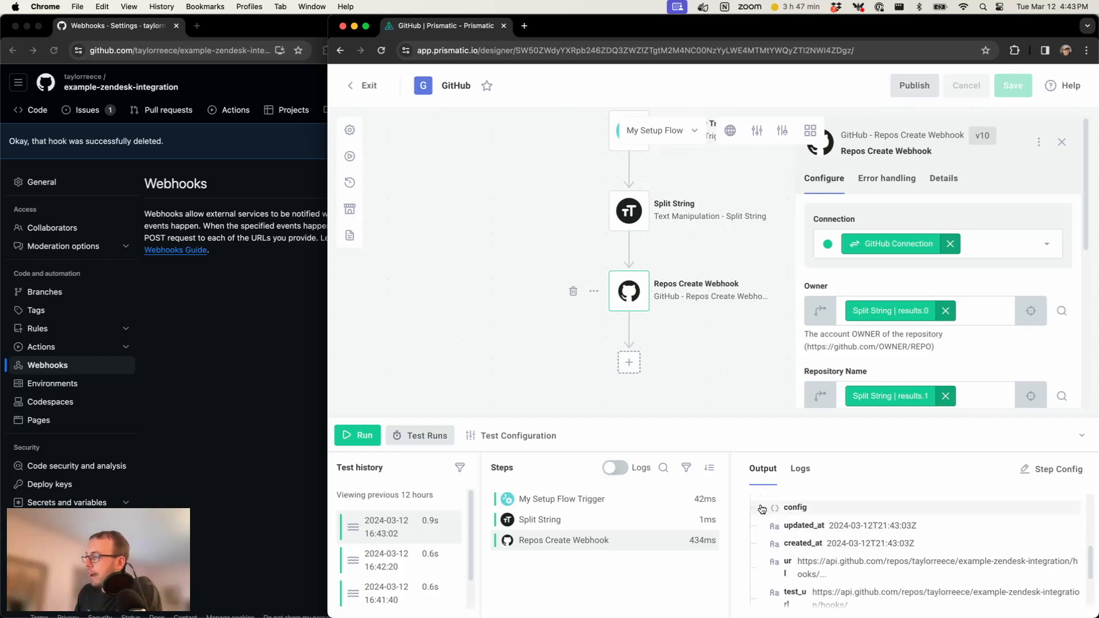
scroll(818, 550, down, 1)
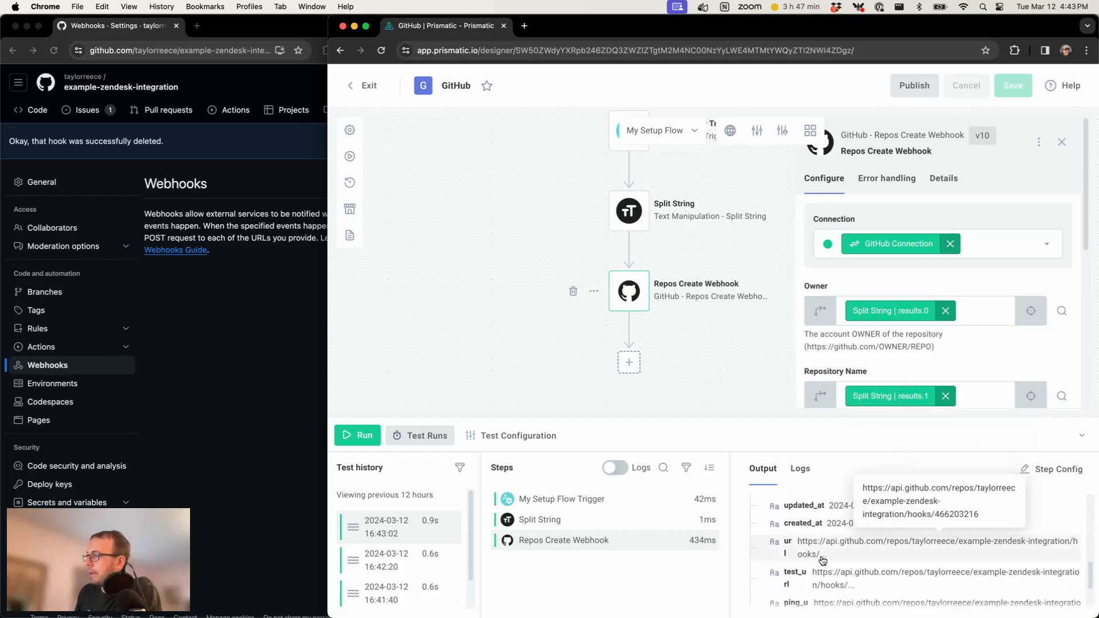
Refresh the repository's Webhooks settings page on GitHub to check for the created hook, and return to the Prismatic designer.
click(247, 335)
key(super+r)
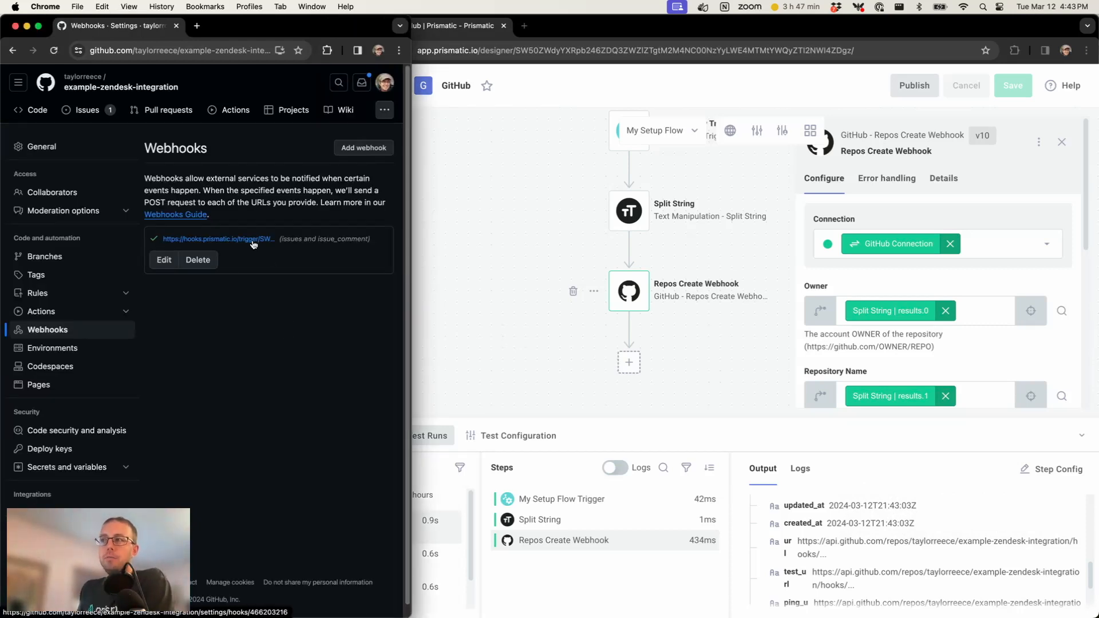
click(517, 170)
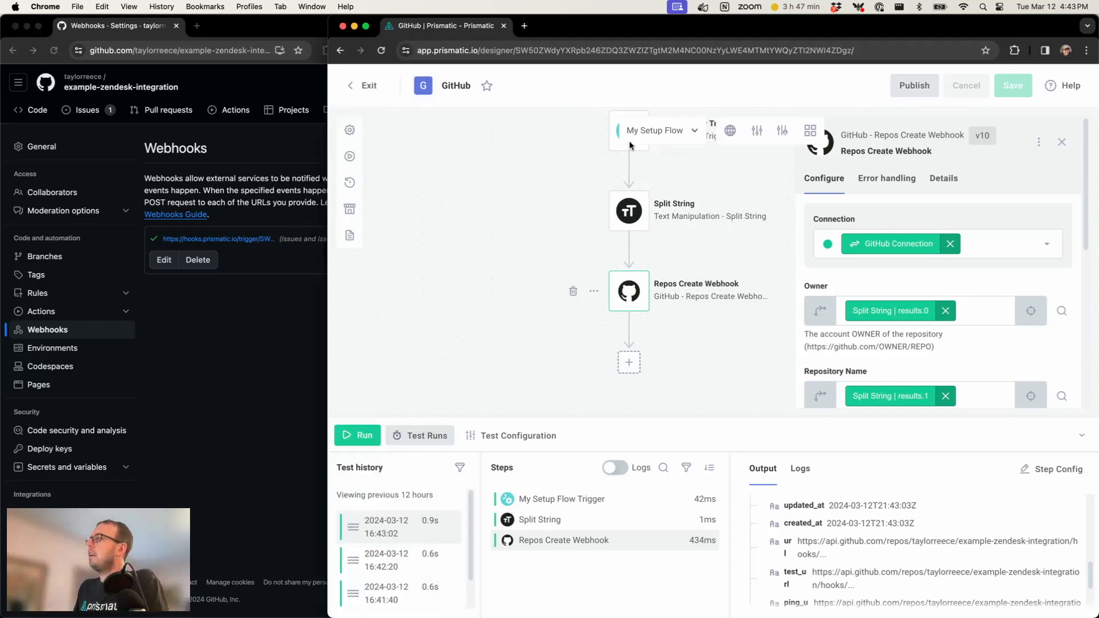
Switch to the Handle GitHub Events flow and examine the request headers in the latest run's Receive GitHub Events Trigger output.
click(658, 130)
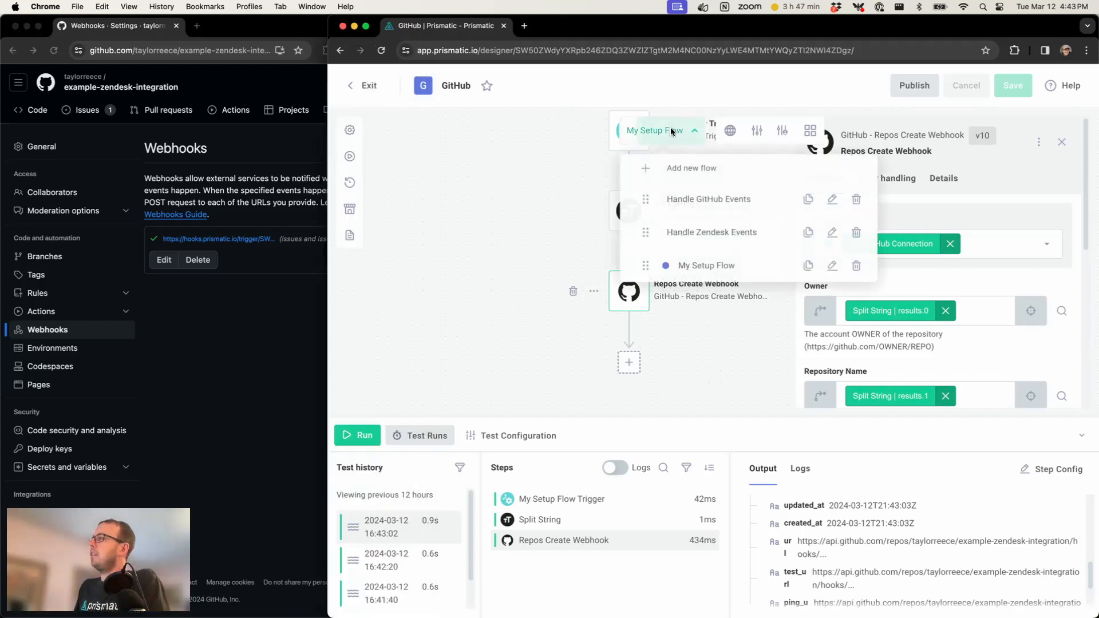
click(684, 206)
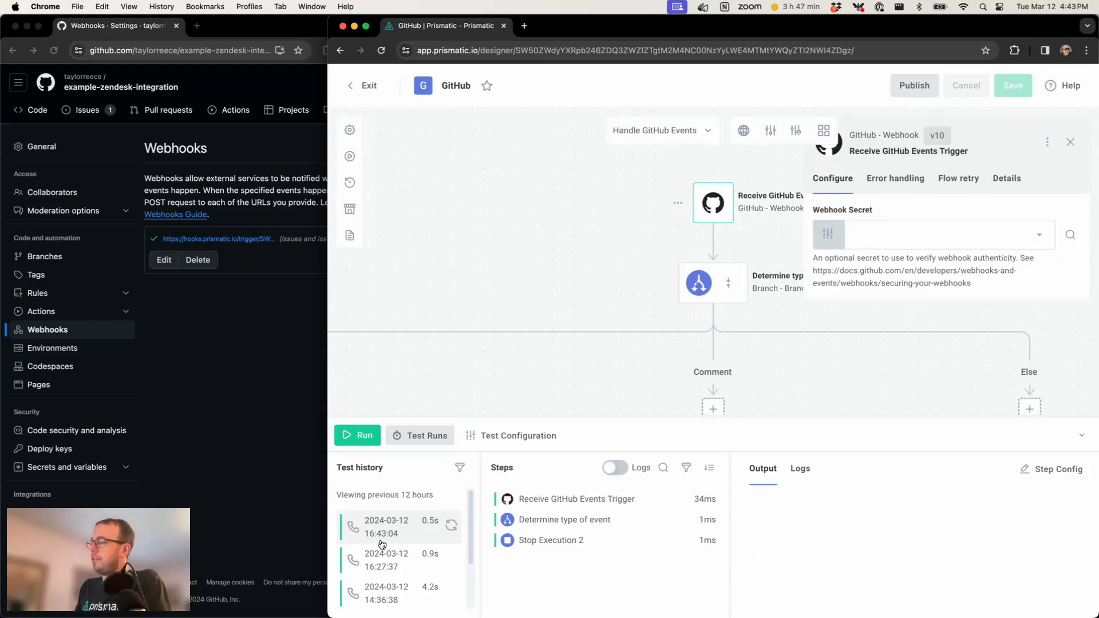
click(599, 502)
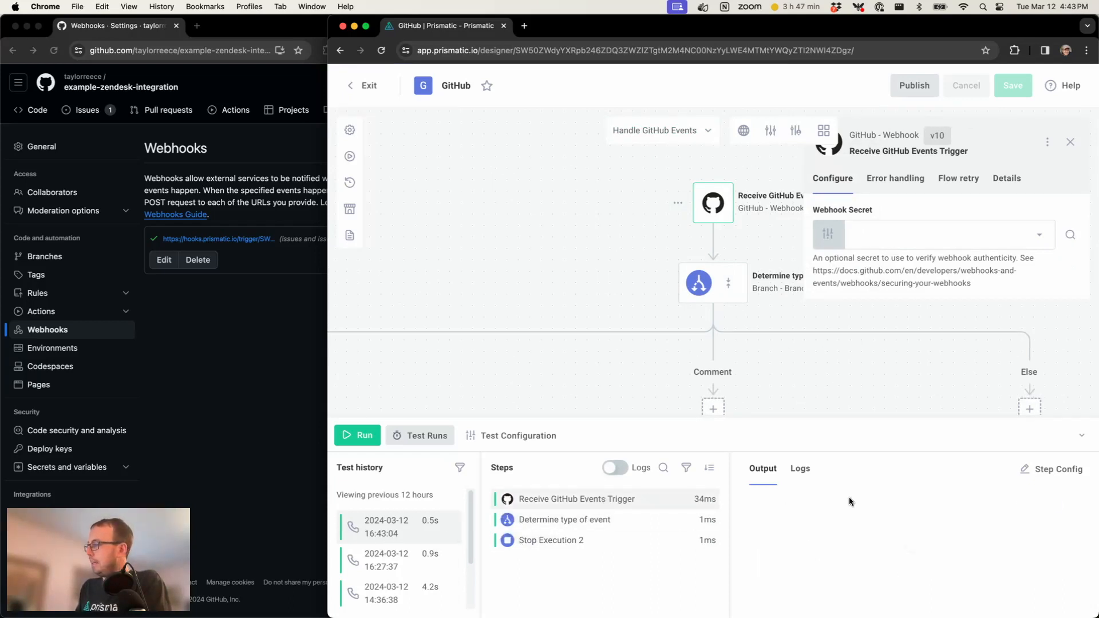
click(762, 538)
scroll(768, 561, down, 5)
scroll(769, 561, down, 3)
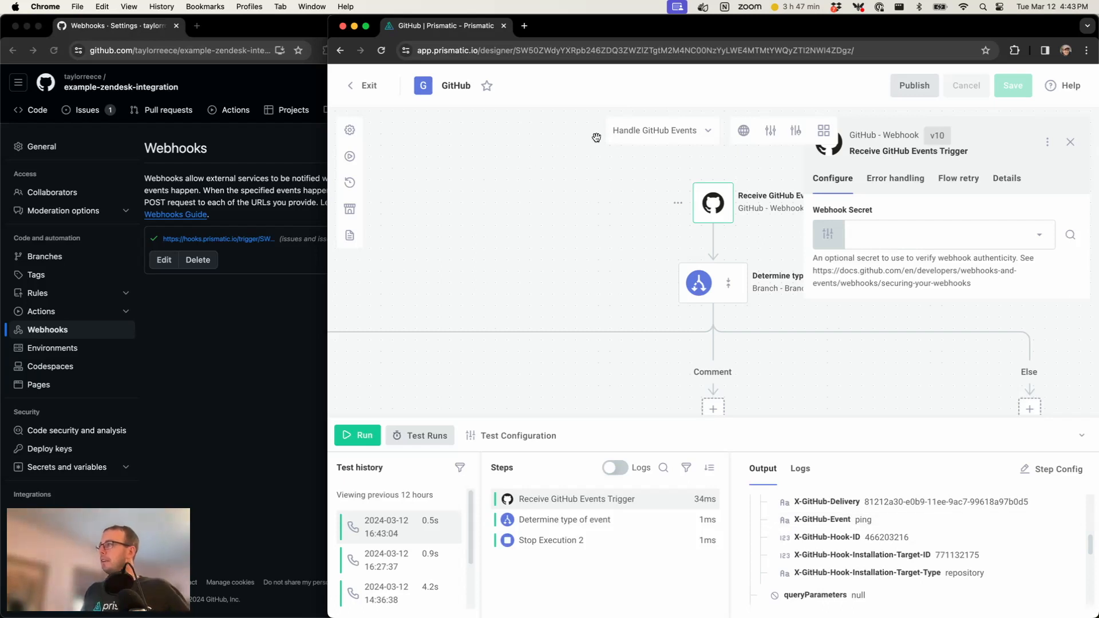
Return to My Setup Flow, and add a new flow named My Removal Flow with the Instance Remove management trigger.
click(656, 129)
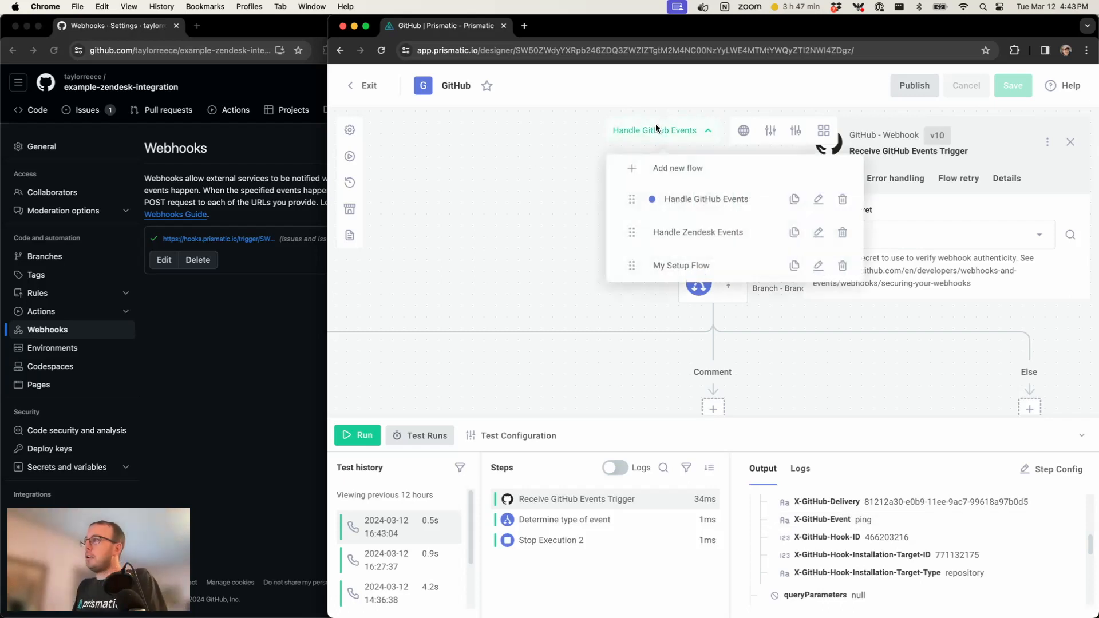
click(669, 264)
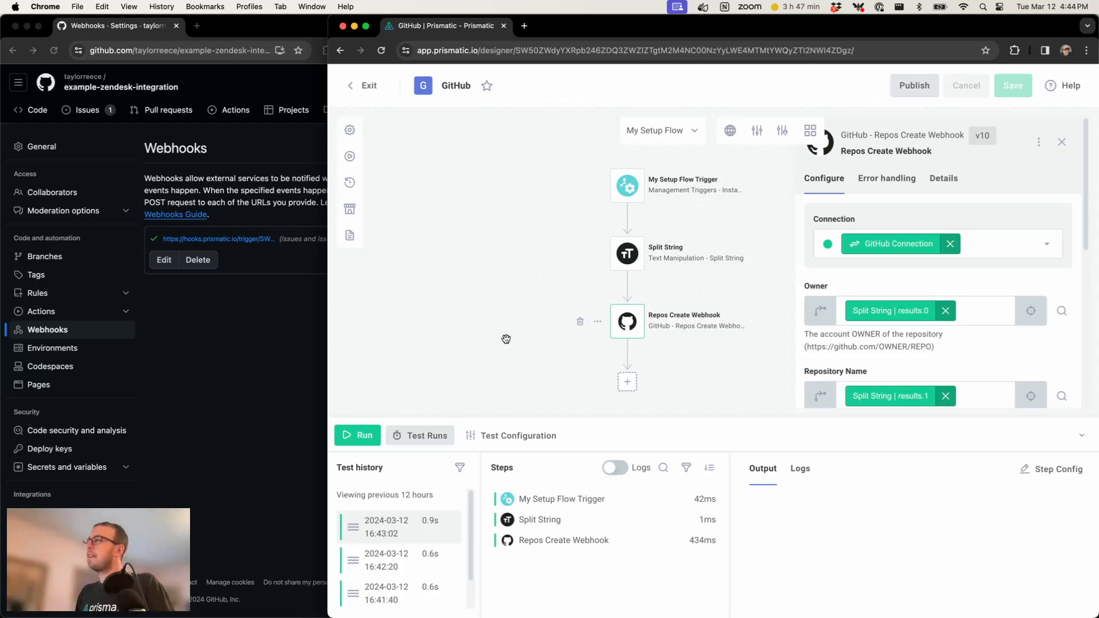
click(685, 131)
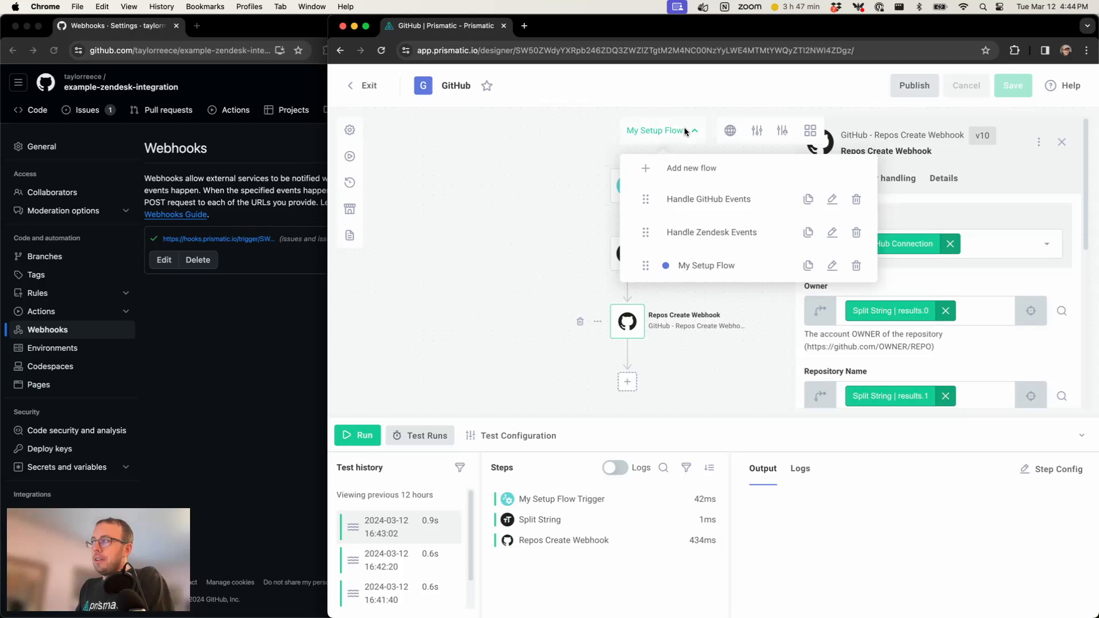
click(678, 169)
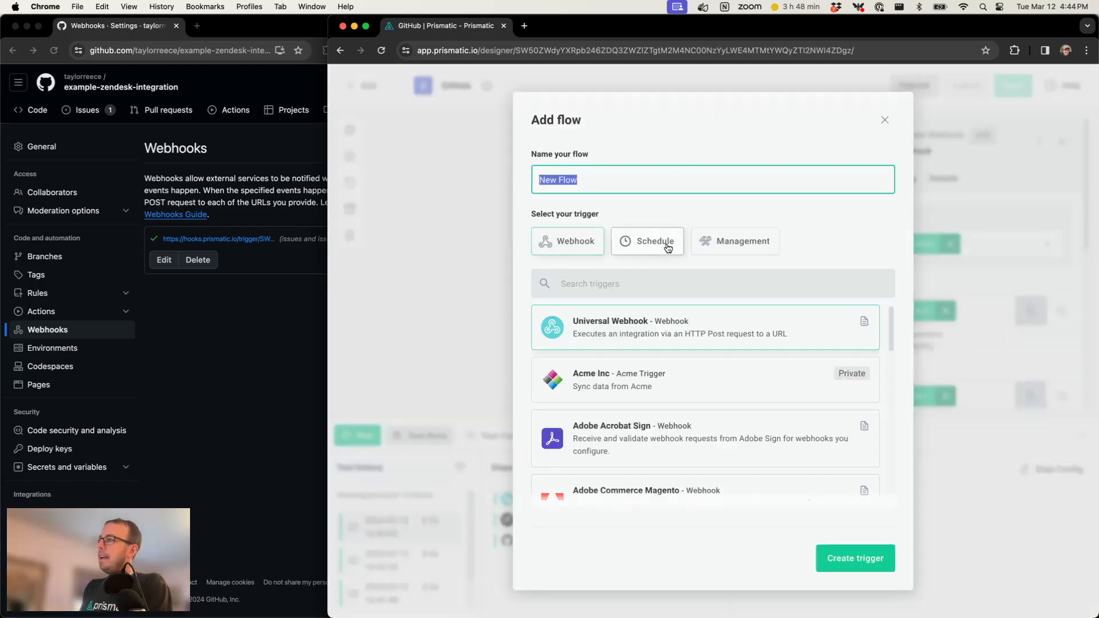
text(My Removal)
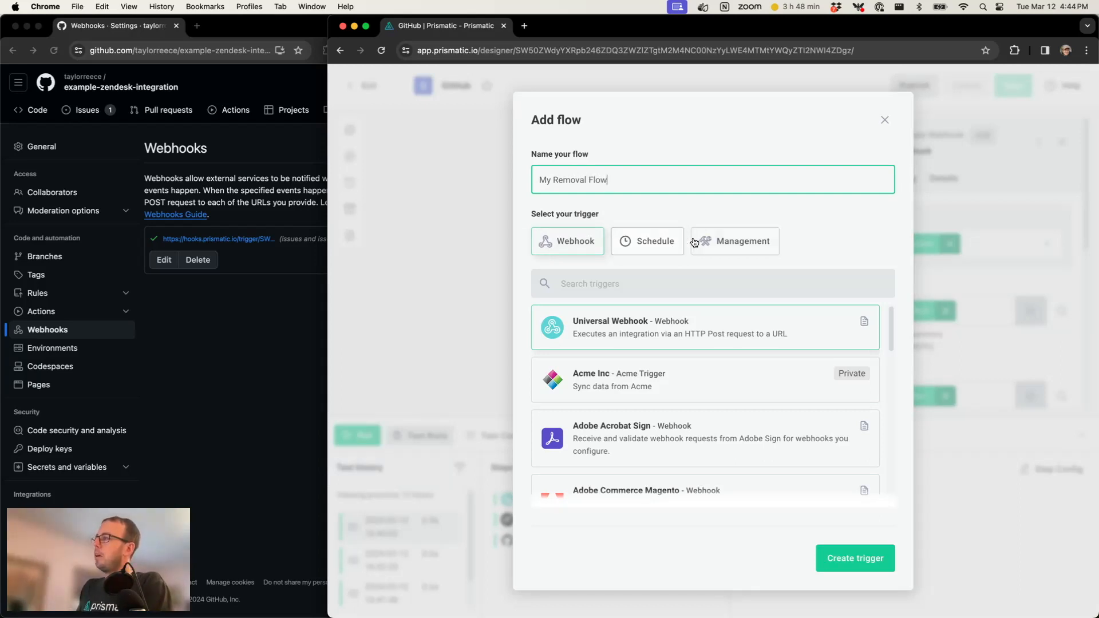
click(727, 243)
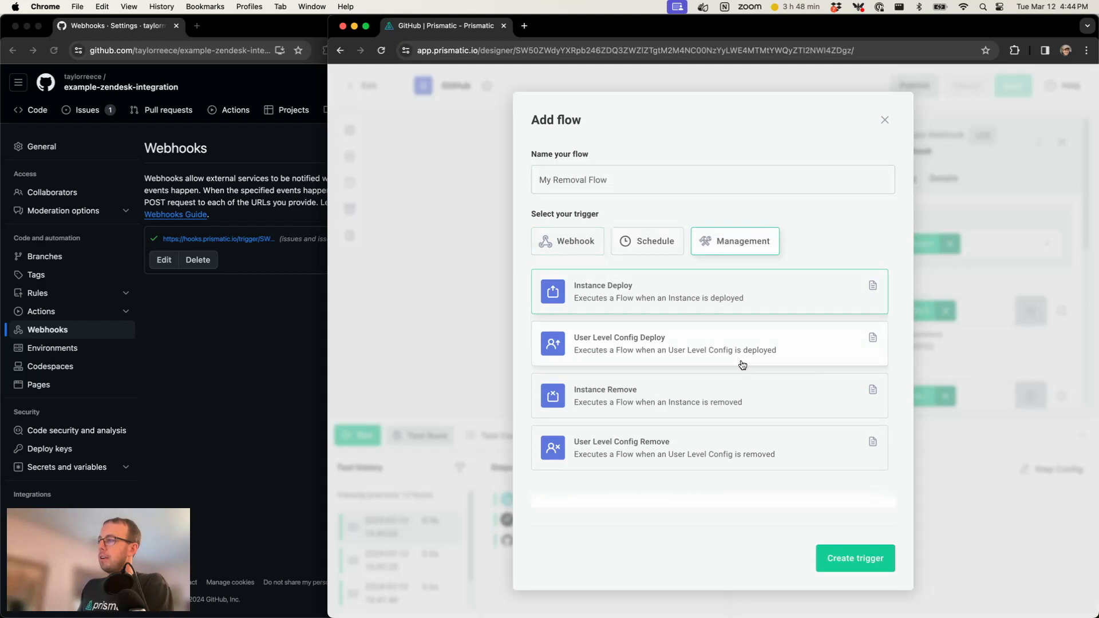
click(604, 405)
Add a Text Manipulation Split String step after the My Removal Flow trigger.
click(713, 275)
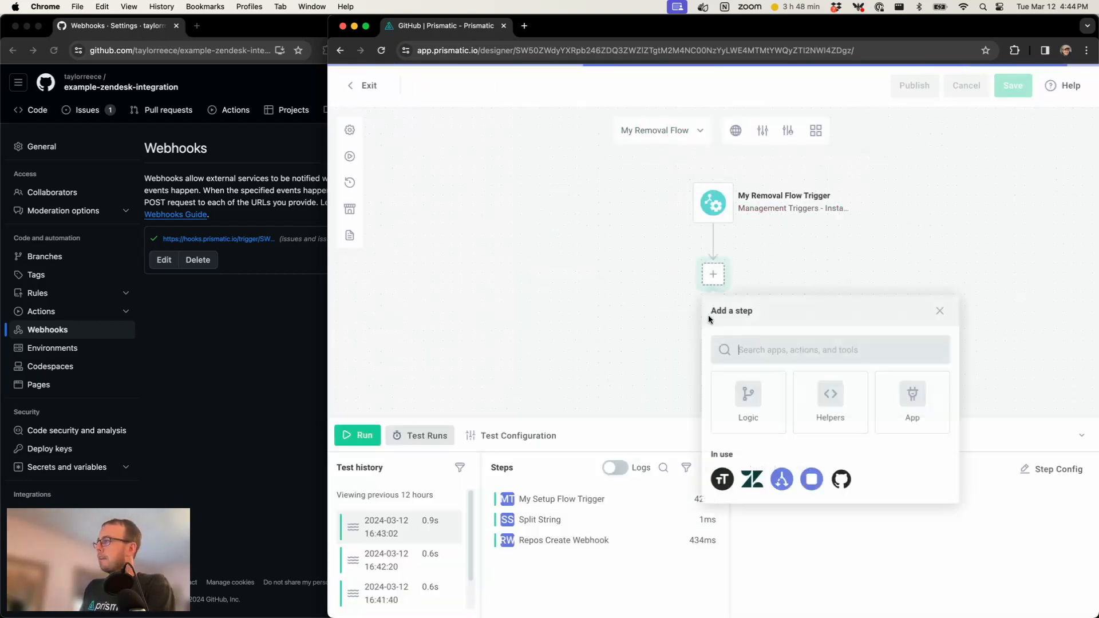
text(split)
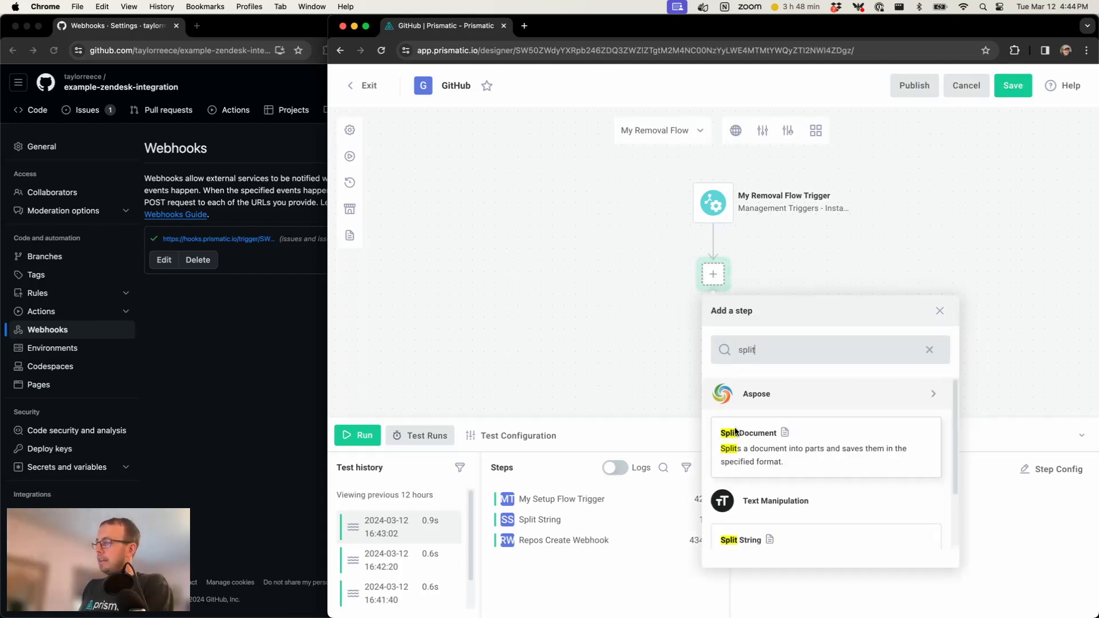
click(770, 540)
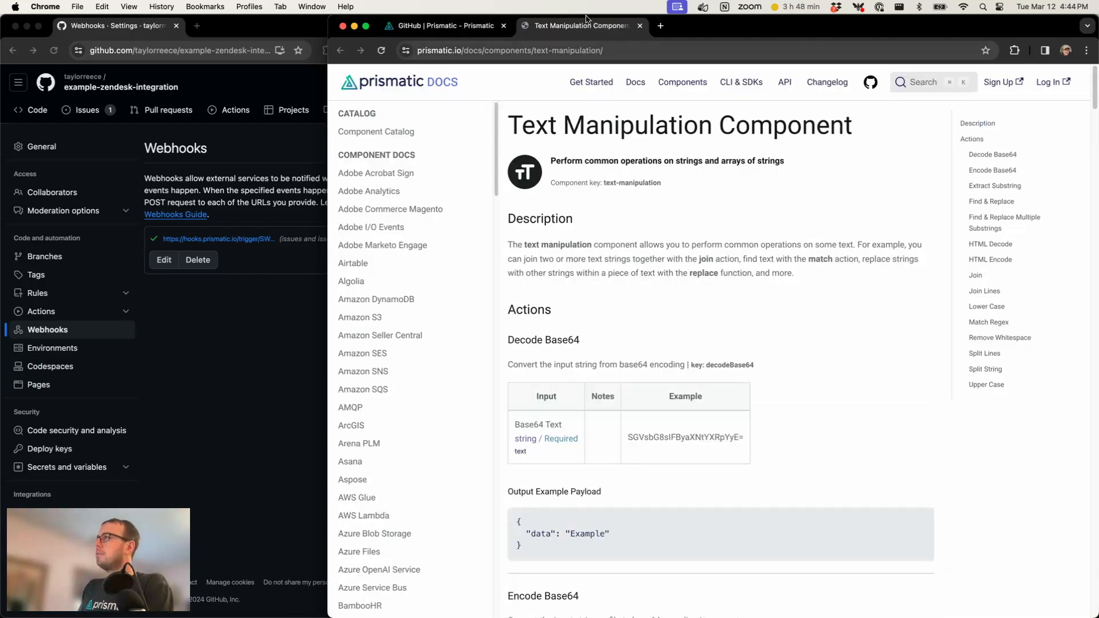
key(super+w)
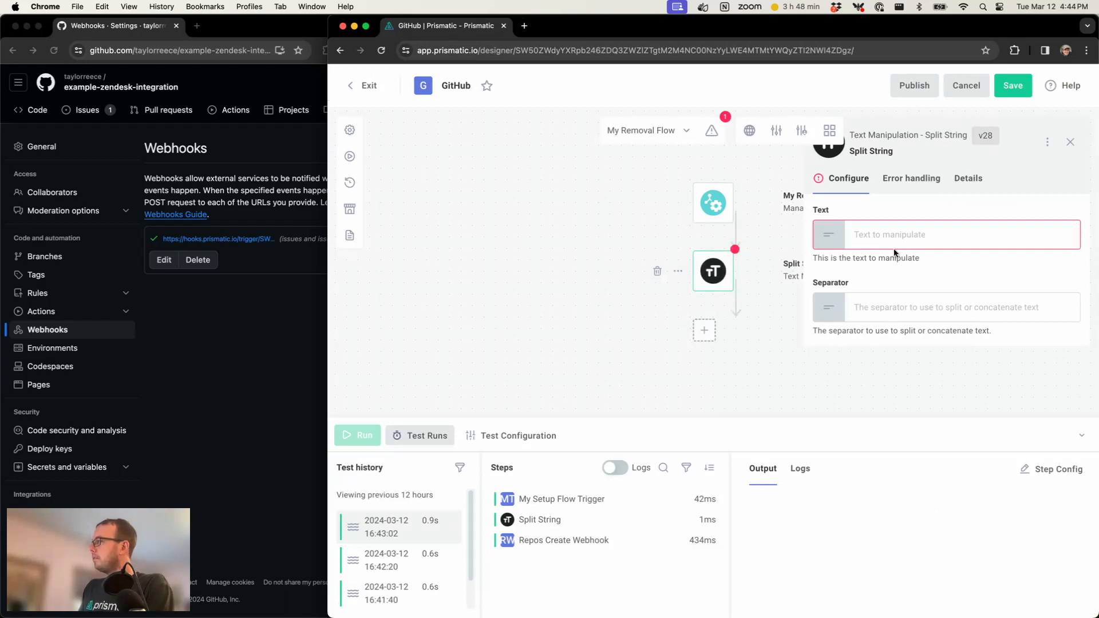
Set the Split String text to the GitHub Repo config variable and its separator to /, and save the integration.
click(836, 229)
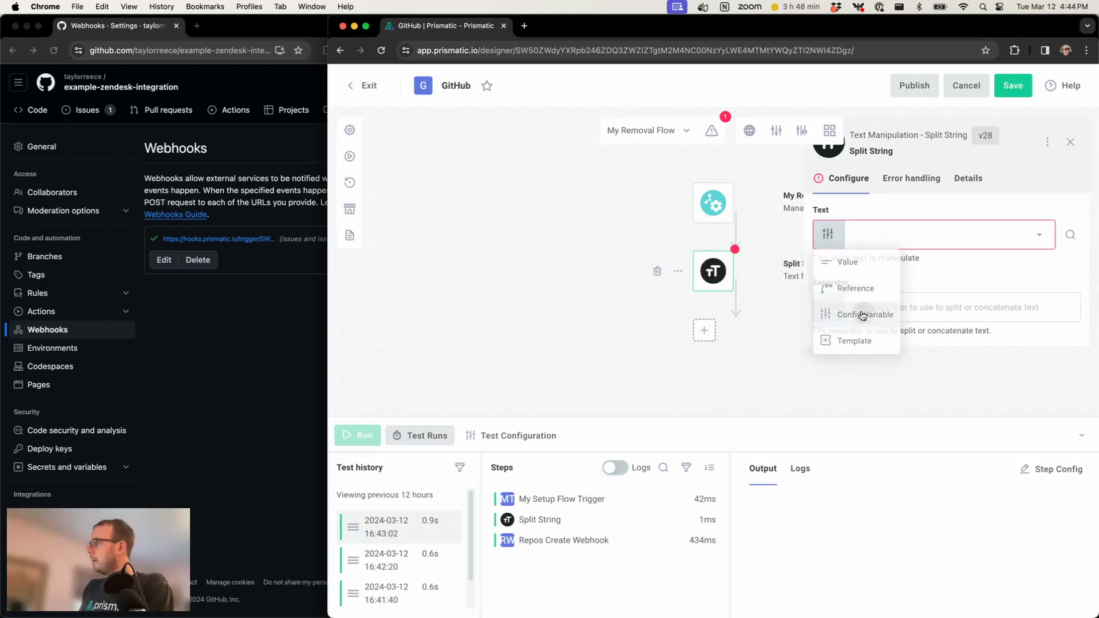
click(860, 314)
click(861, 240)
click(888, 300)
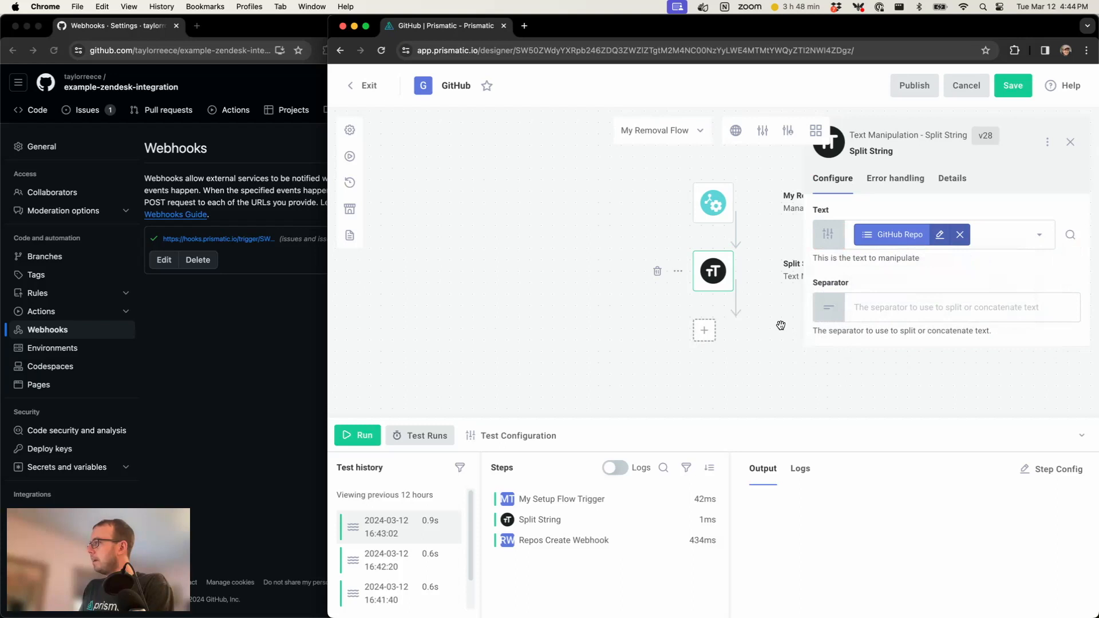
text(/)
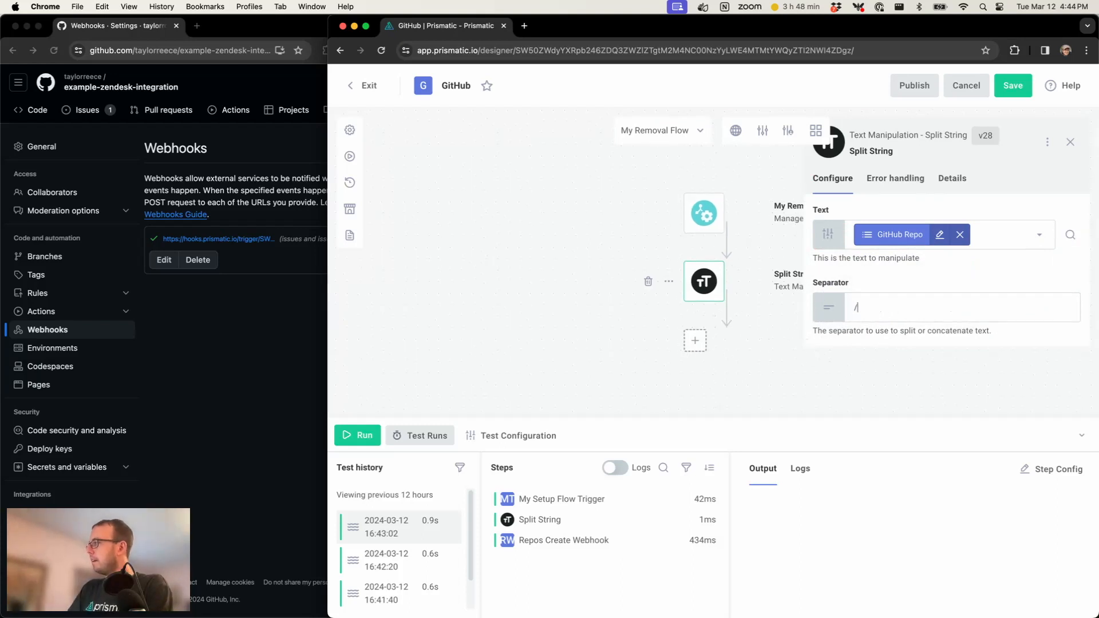
click(1022, 86)
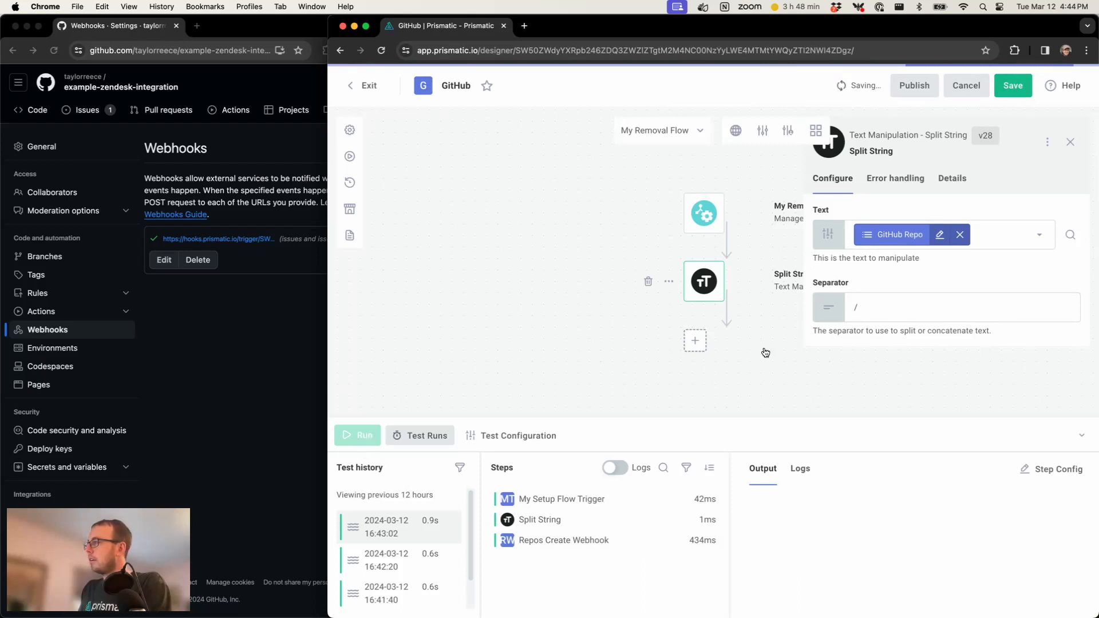
Add the GitHub action Repos Delete Instance Webhooks after the Split String step.
click(695, 341)
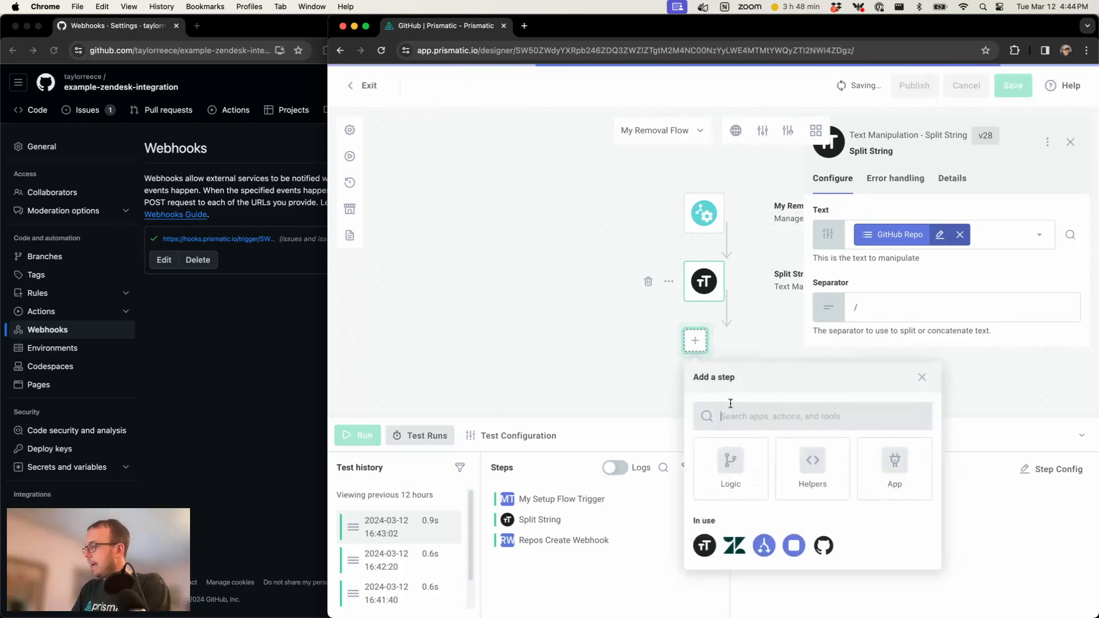
click(825, 547)
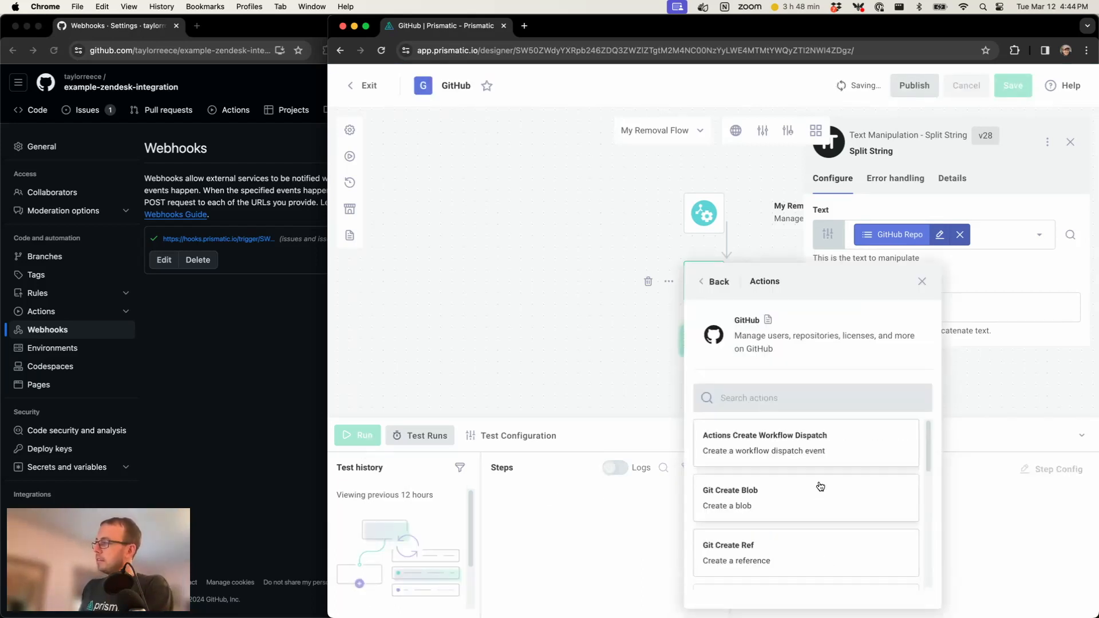
text(instance)
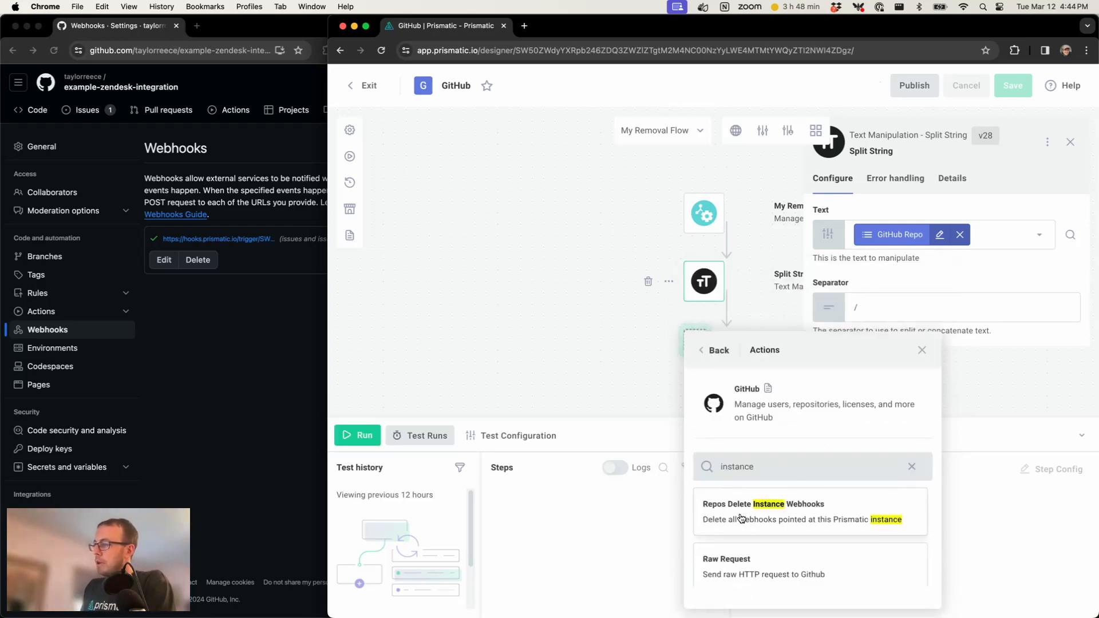
click(742, 521)
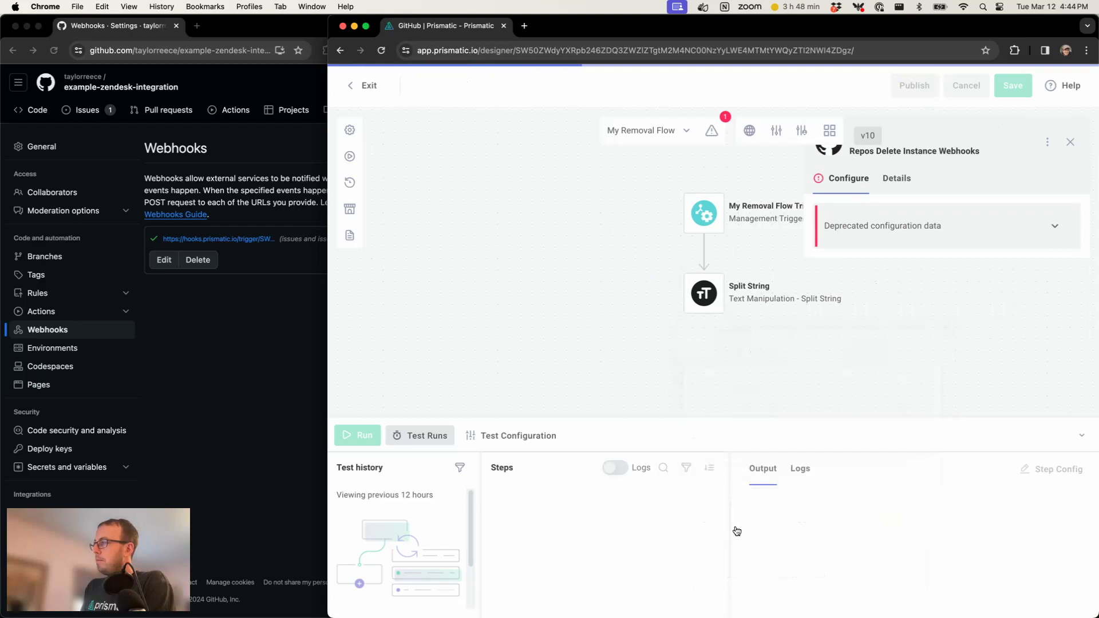
drag(632, 335, 554, 238)
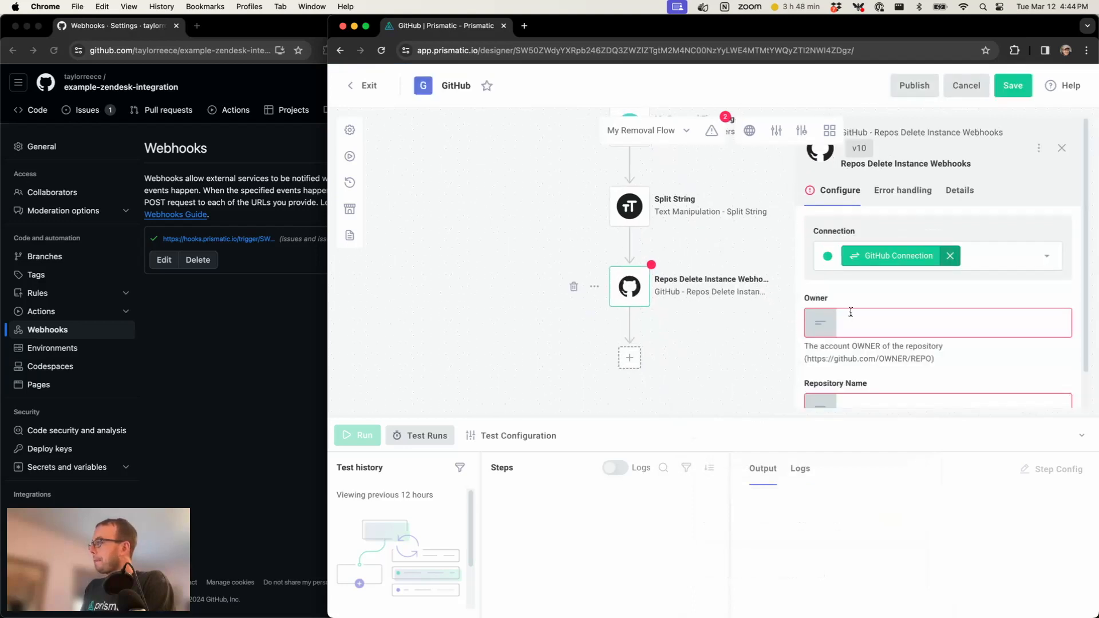
Set the Owner of Repos Delete Instance Webhooks to a reference to Split String results.0.
click(830, 328)
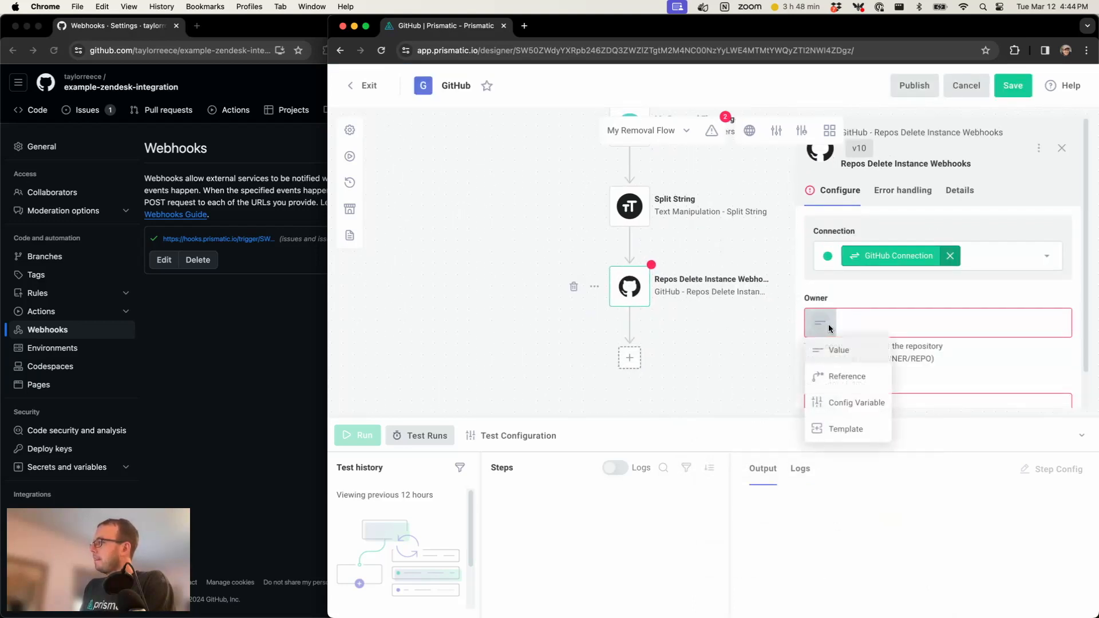
click(845, 373)
click(859, 329)
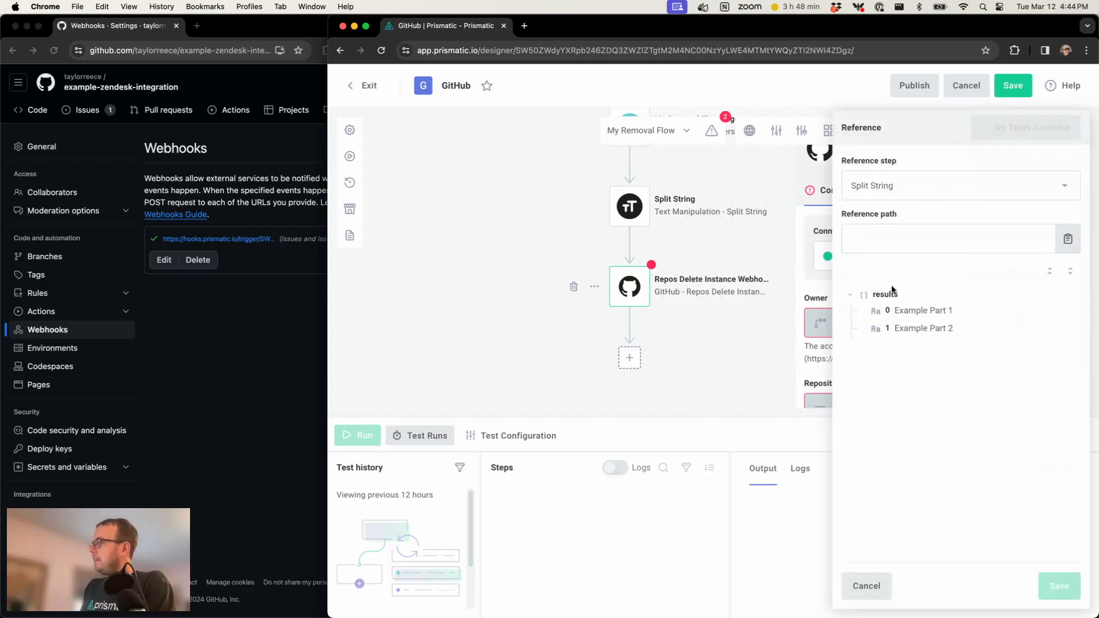
click(884, 311)
click(1059, 586)
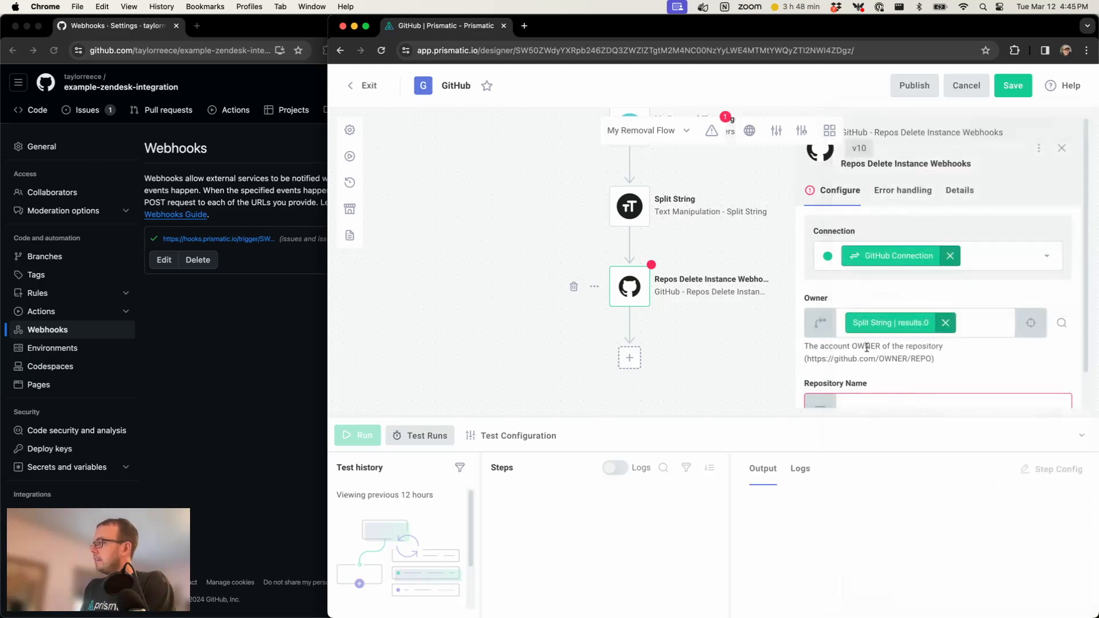
Set the Repository Name of Repos Delete Instance Webhooks to a reference to Split String results.1.
scroll(888, 366, down, 1)
click(824, 369)
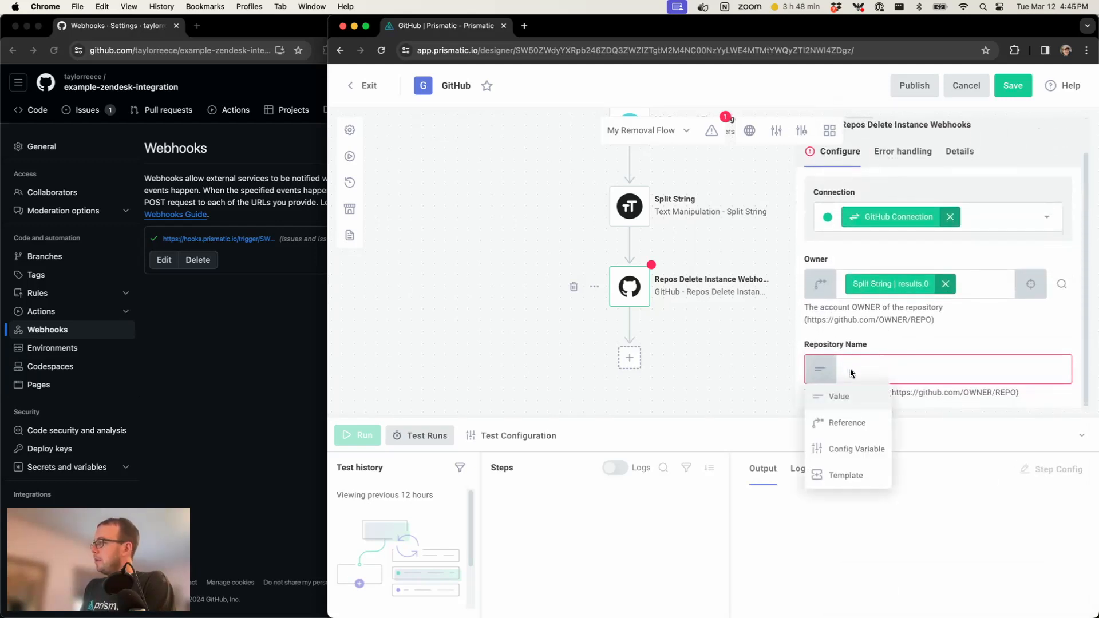
click(841, 421)
click(903, 372)
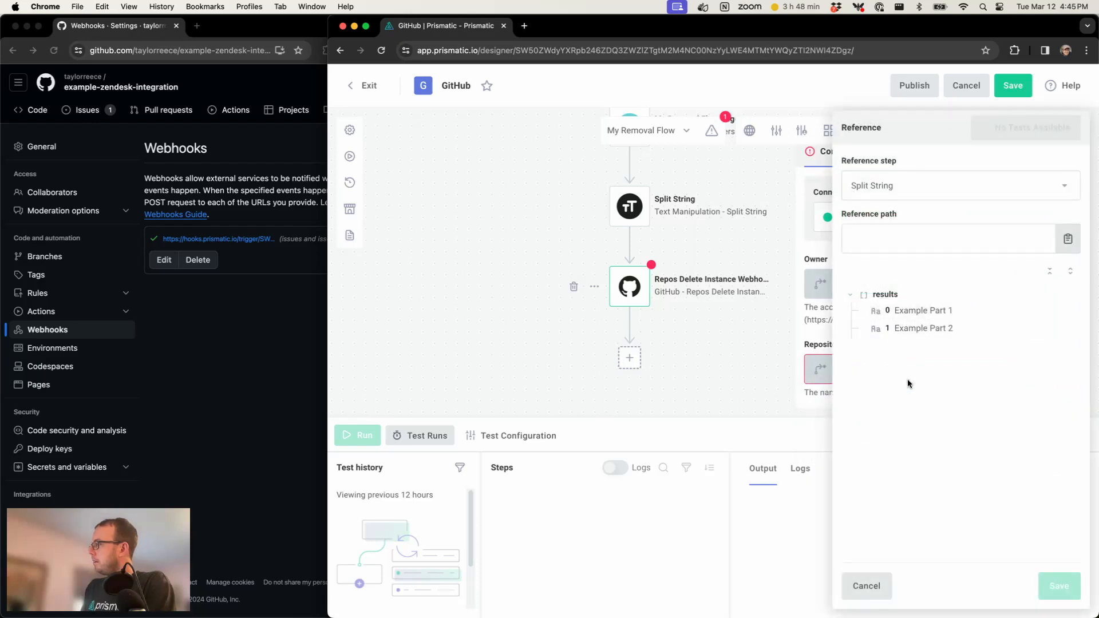
click(888, 327)
click(1064, 586)
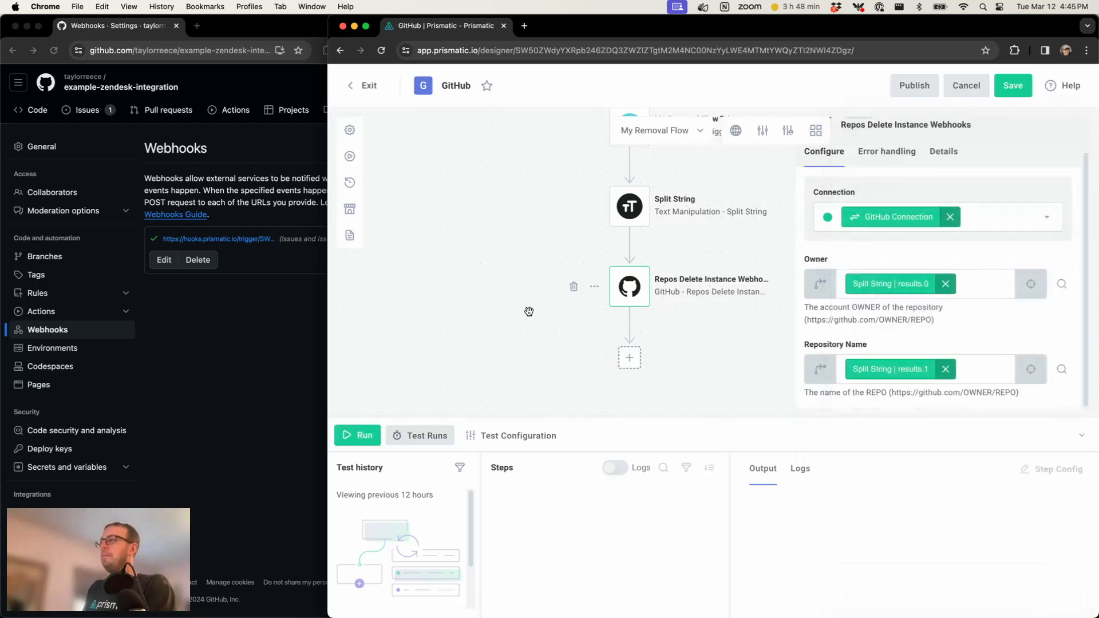
drag(554, 345, 522, 339)
Run a test of My Removal Flow and check the repository's Webhooks settings page on GitHub before and after the run.
click(303, 314)
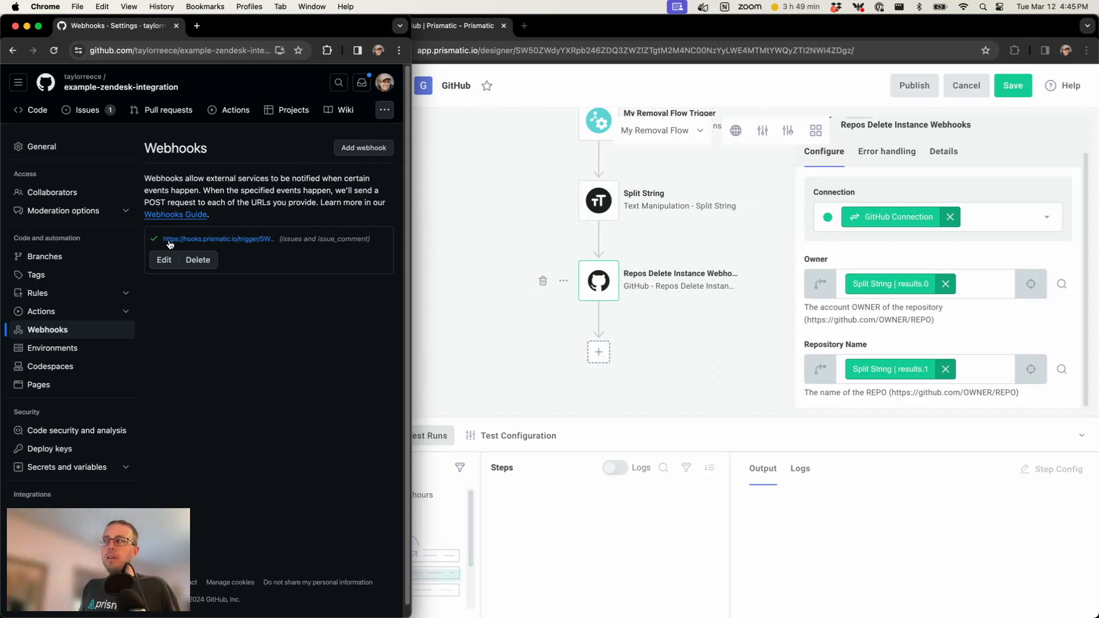
click(631, 298)
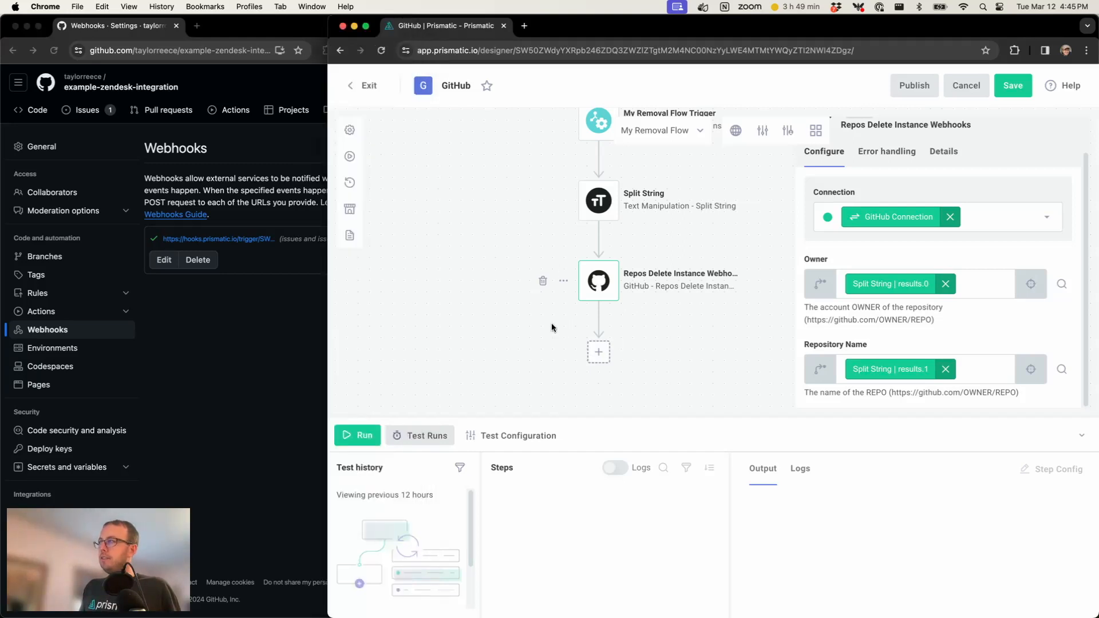
click(359, 435)
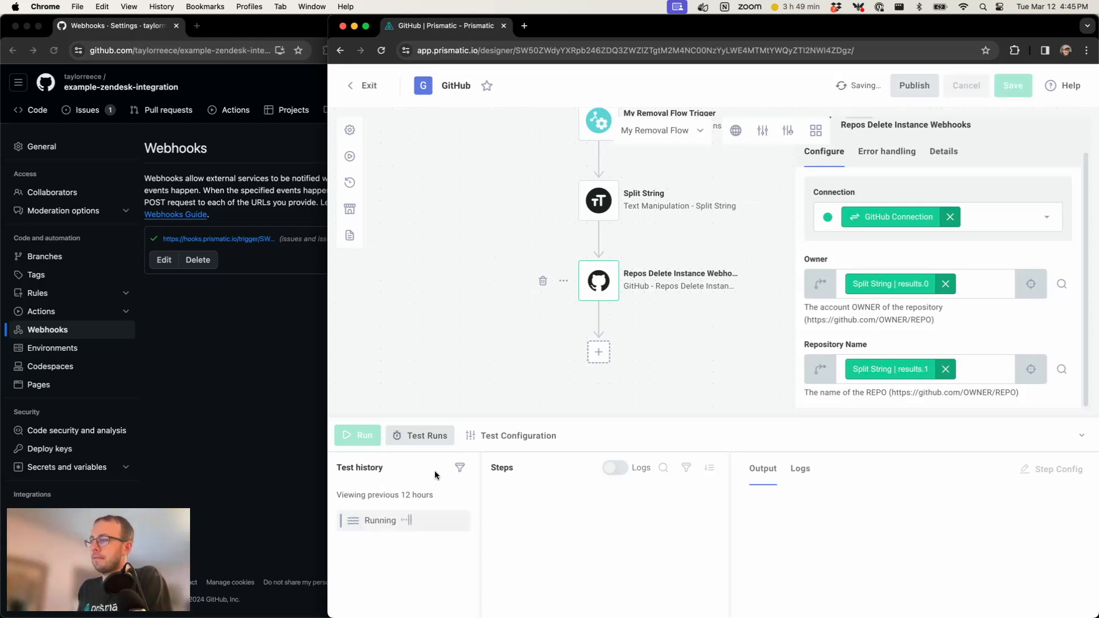
click(243, 437)
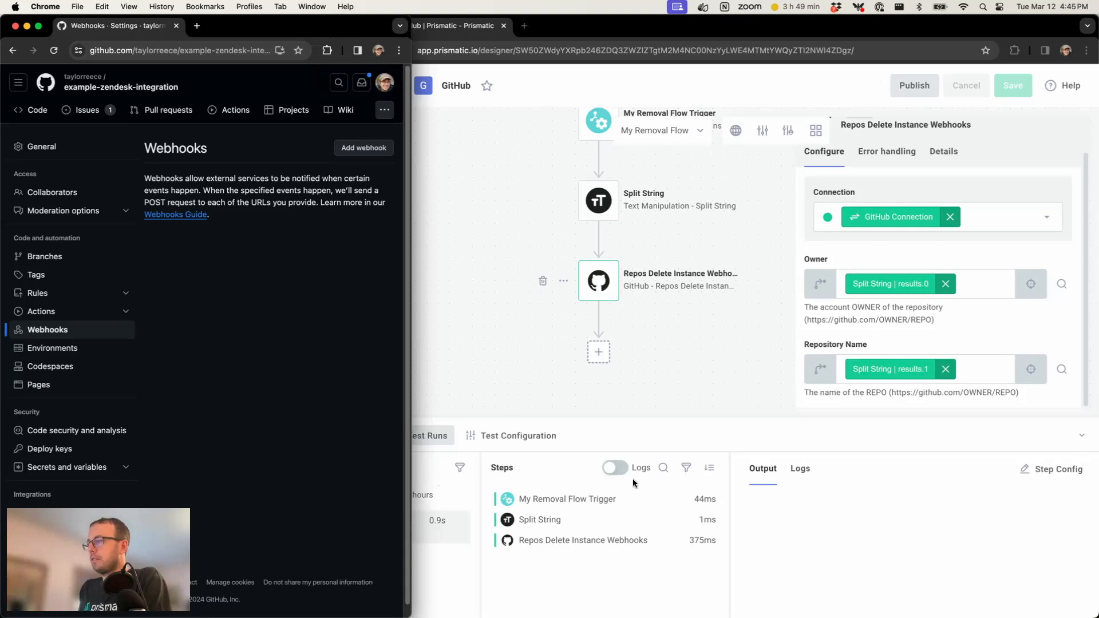
click(512, 413)
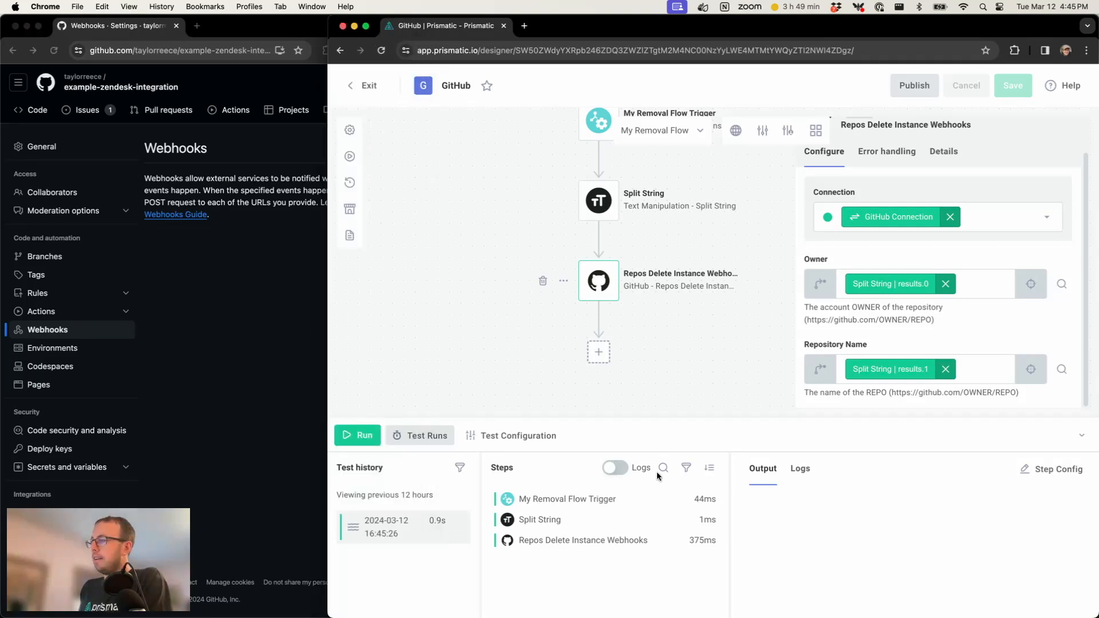
Show logs among the test run's steps and examine the entries under Repos Delete Instance Webhooks.
click(616, 467)
scroll(615, 568, down, 2)
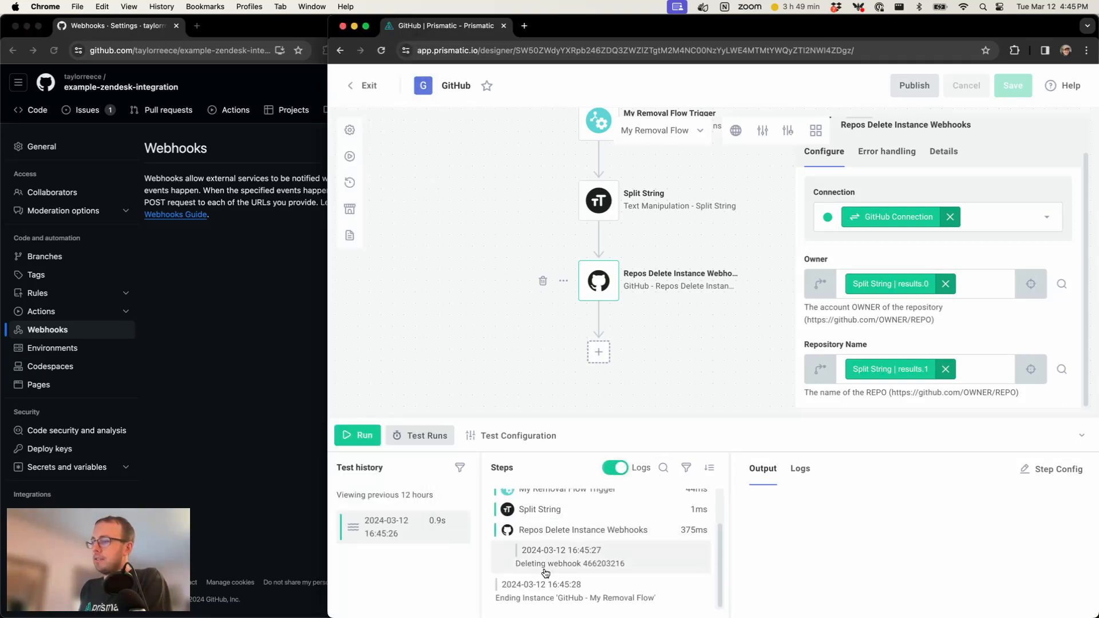
scroll(618, 572, down, 1)
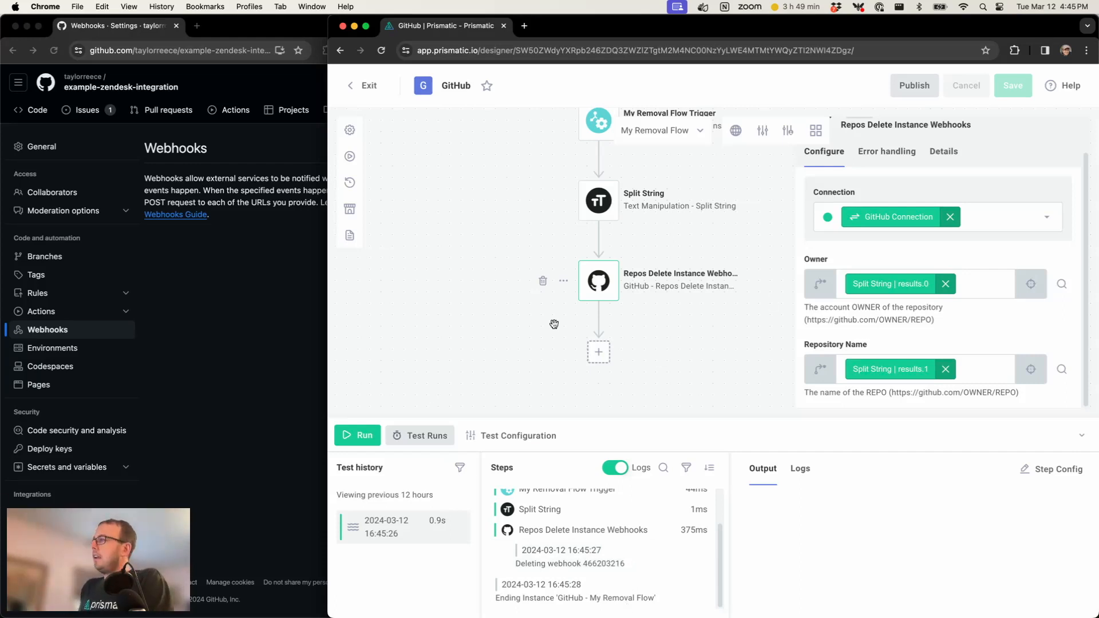
Review the complete My Removal Flow and open the list of the integration's flows.
scroll(533, 253, down, 3)
drag(498, 201, 519, 227)
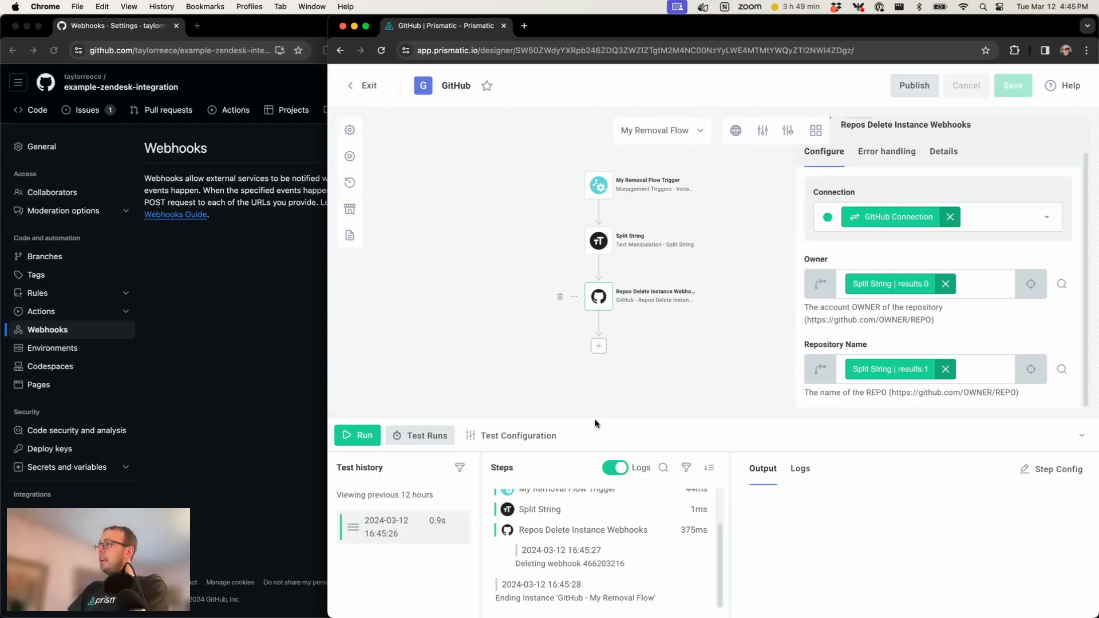
click(669, 133)
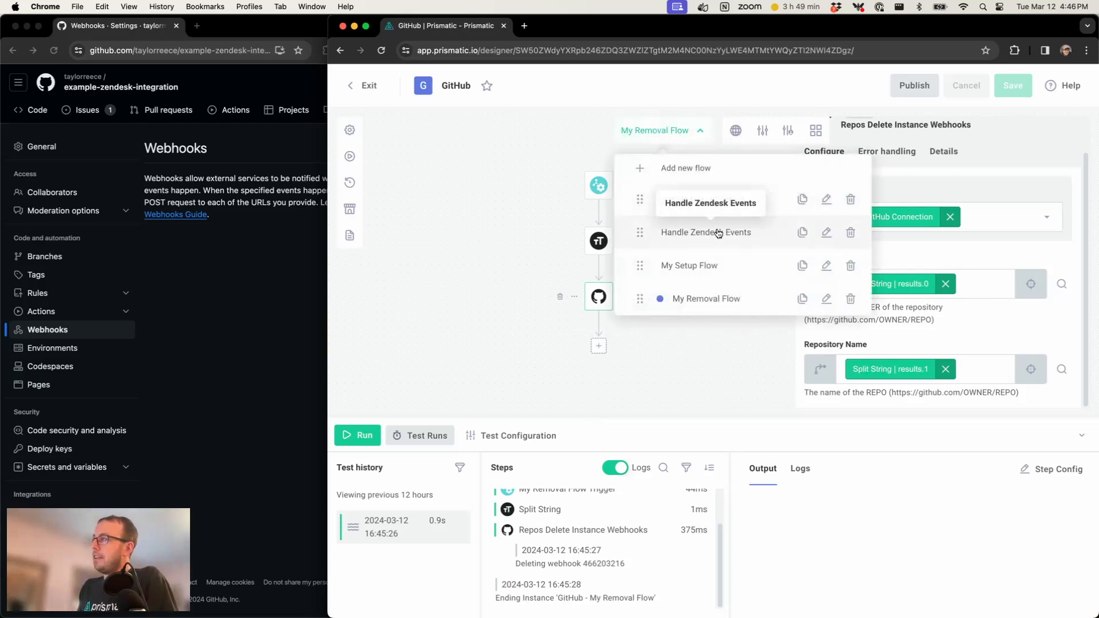